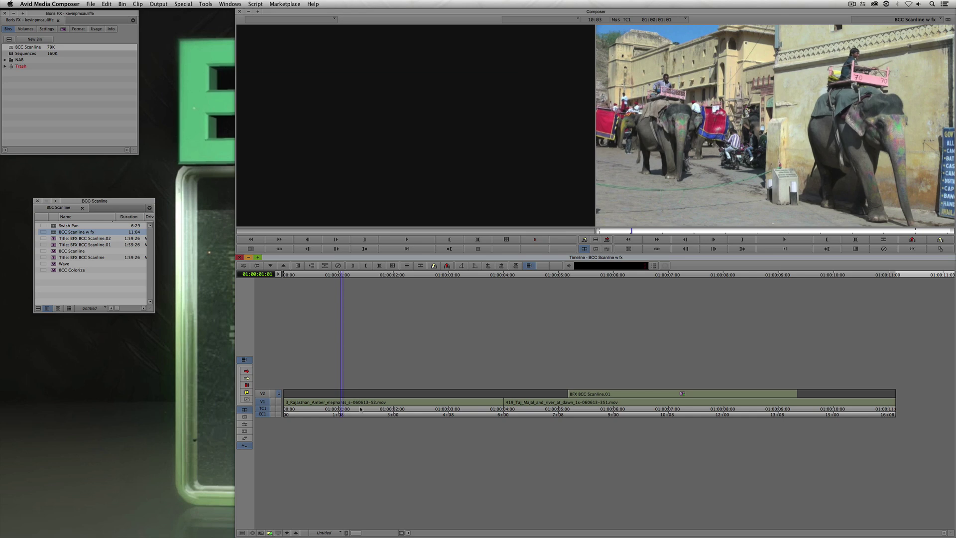
# Apply the BCC Scanline effect from the BCC Stylize category to the elephant clip on V1
pyautogui.moveTo(361, 410); pyautogui.dragTo(481, 402)
pyautogui.moveTo(563, 400); pyautogui.dragTo(604, 401)
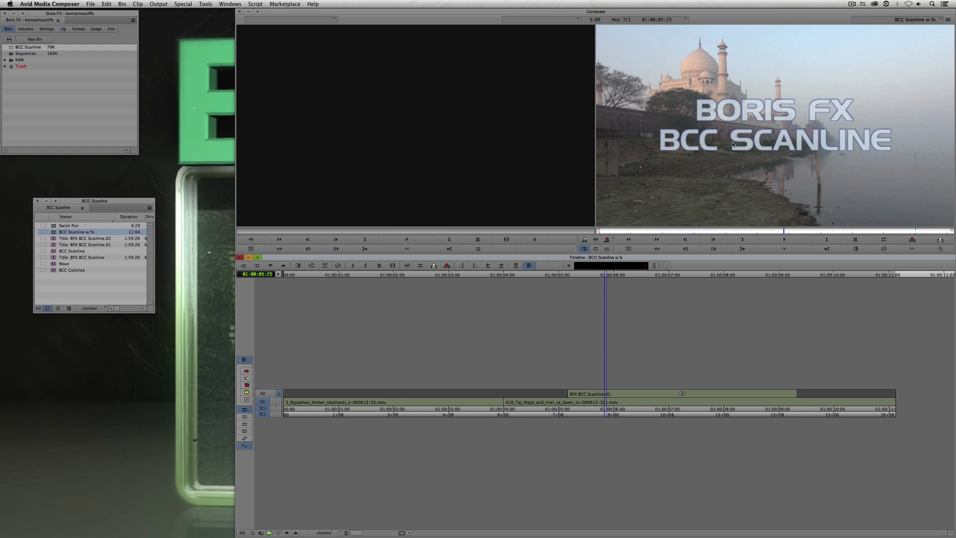
pyautogui.moveTo(415, 407); pyautogui.dragTo(340, 412)
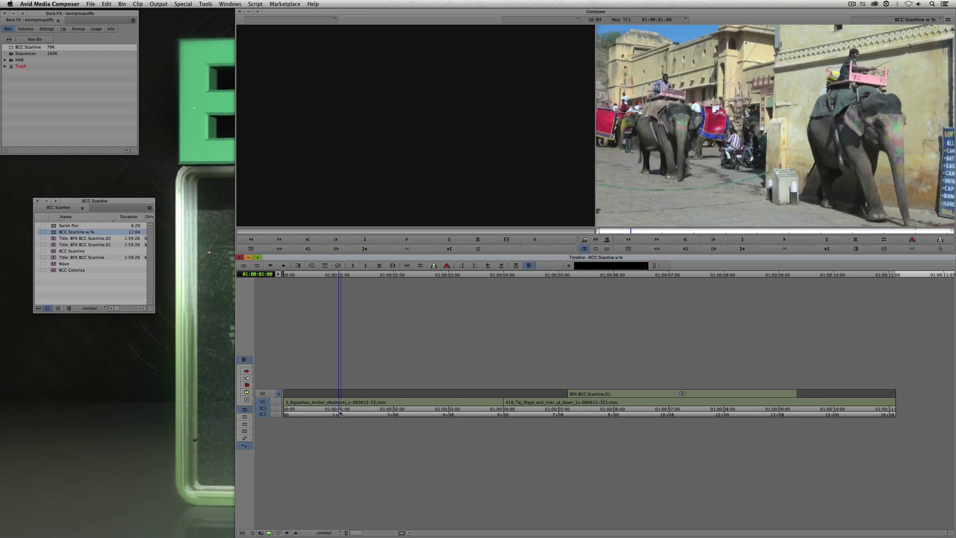
pyautogui.press('super+8')
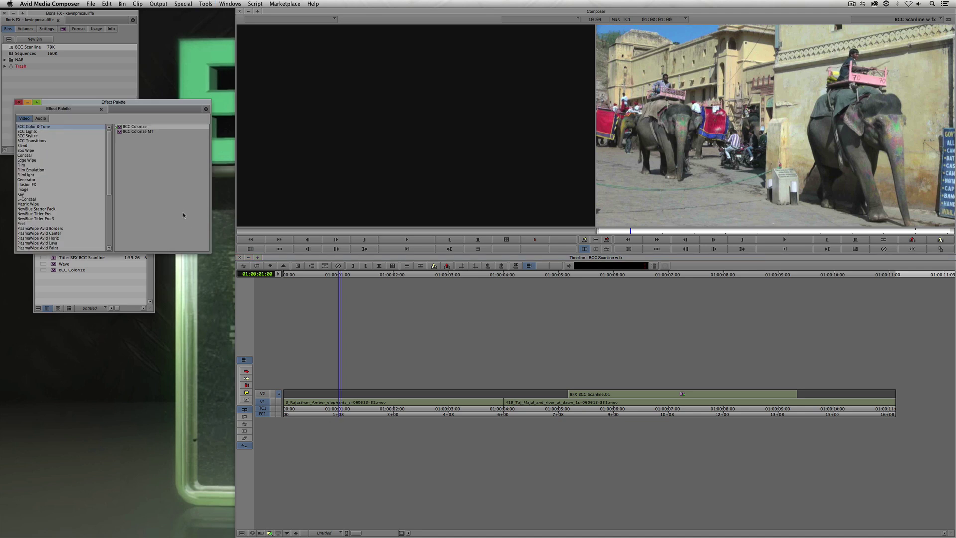
pyautogui.click(38, 131)
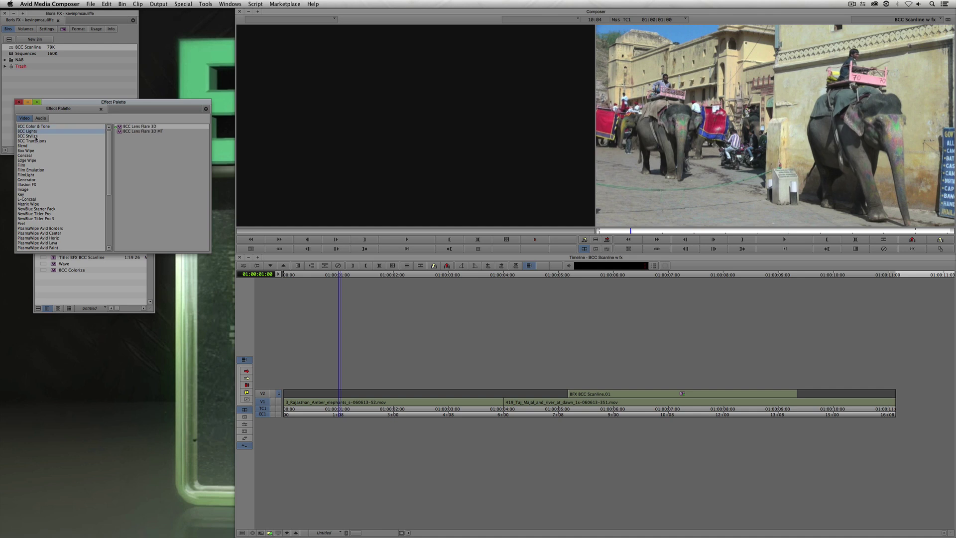
pyautogui.click(37, 142)
pyautogui.click(36, 136)
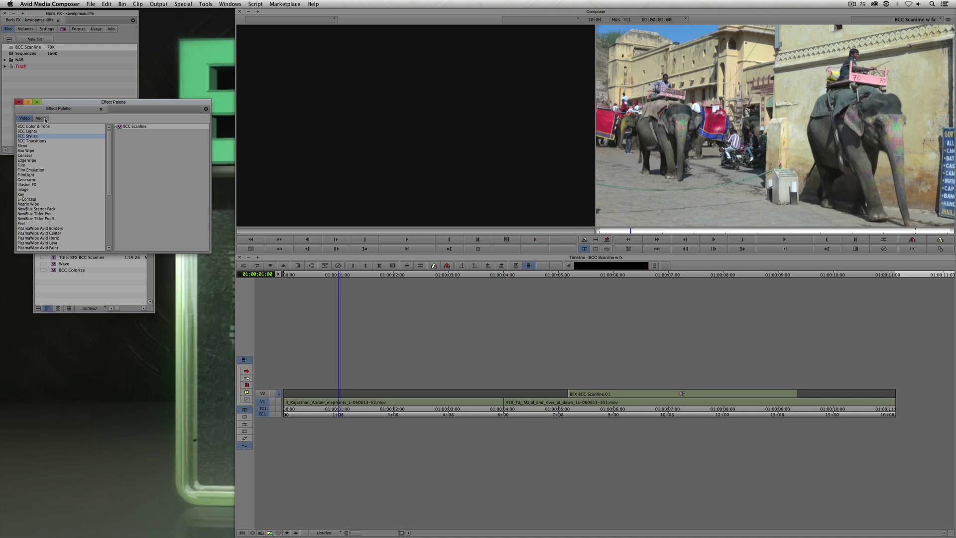
pyautogui.moveTo(127, 130); pyautogui.dragTo(240, 415)
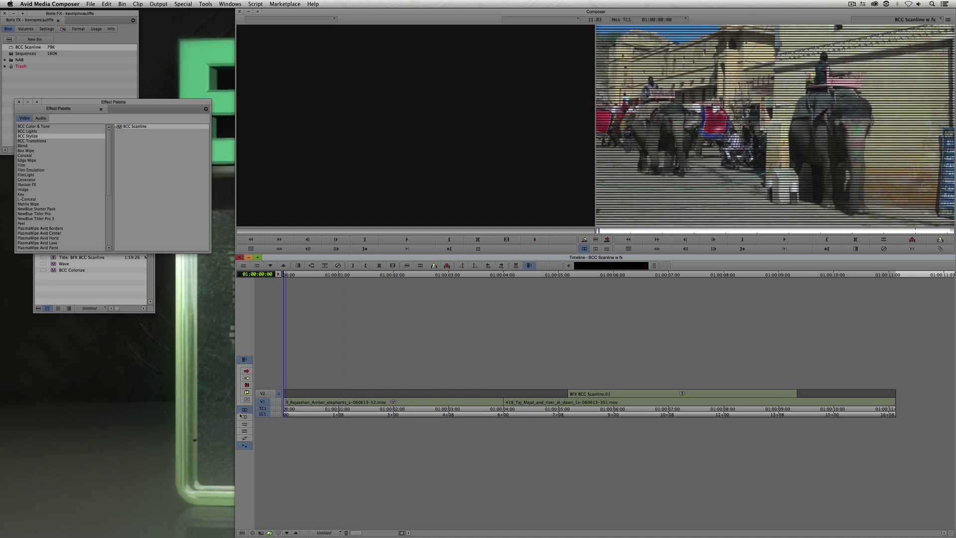
# Play the elephant clip with its scanlines, park at 01:00:02:00 and open the BCC Scanline effect's parameters
pyautogui.press('space')
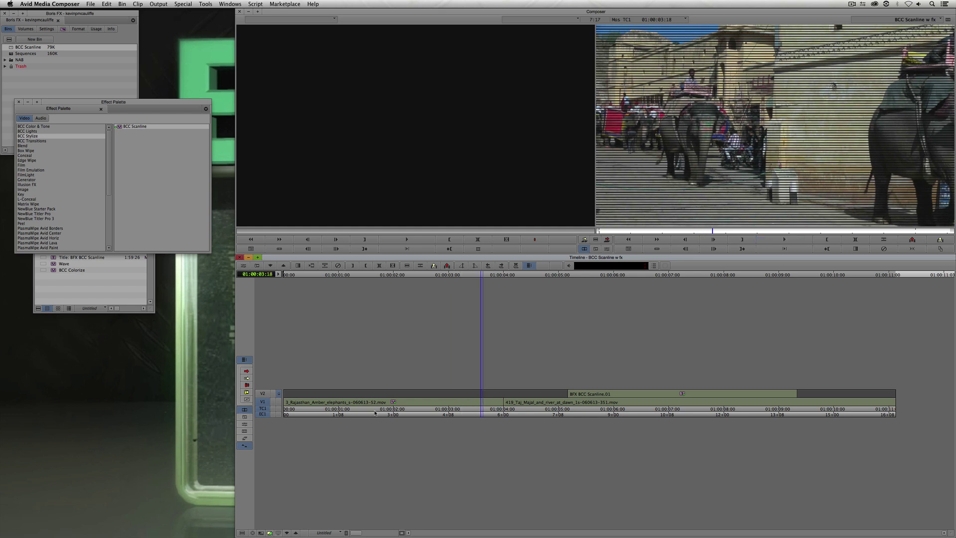
pyautogui.moveTo(410, 407)
pyautogui.mouseDown()
pyautogui.moveTo(348, 409)
pyautogui.moveTo(449, 411)
pyautogui.moveTo(298, 412)
pyautogui.moveTo(394, 413)
pyautogui.mouseUp()
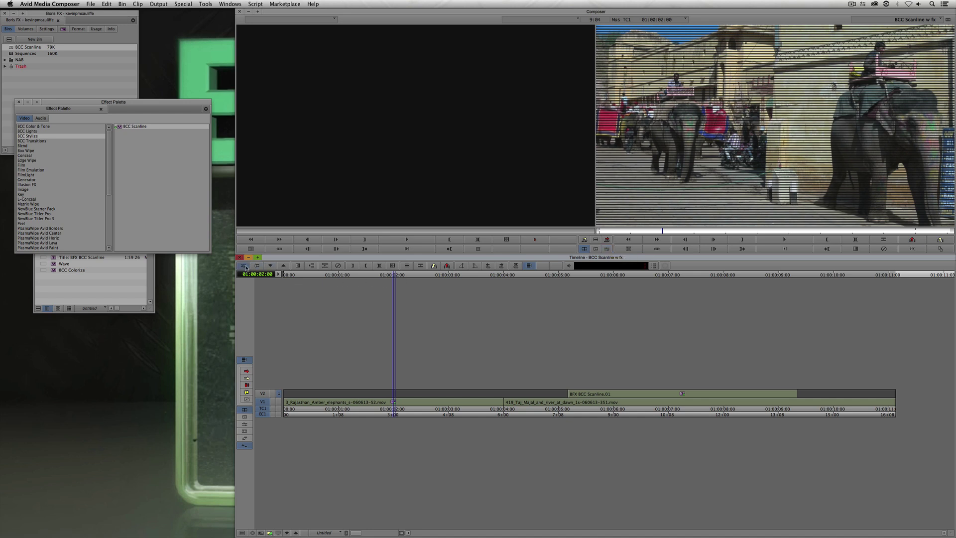
pyautogui.click(259, 277)
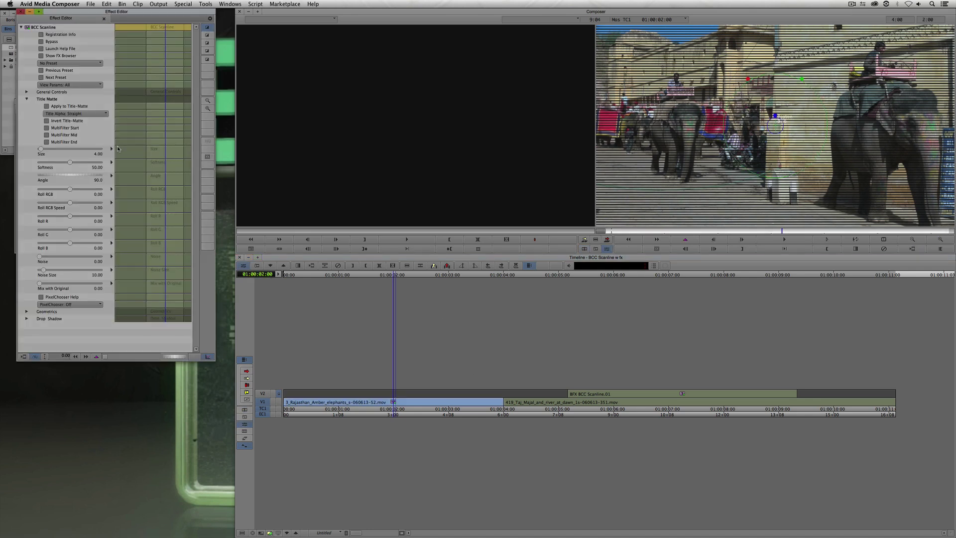
pyautogui.moveTo(90, 12); pyautogui.dragTo(121, 55)
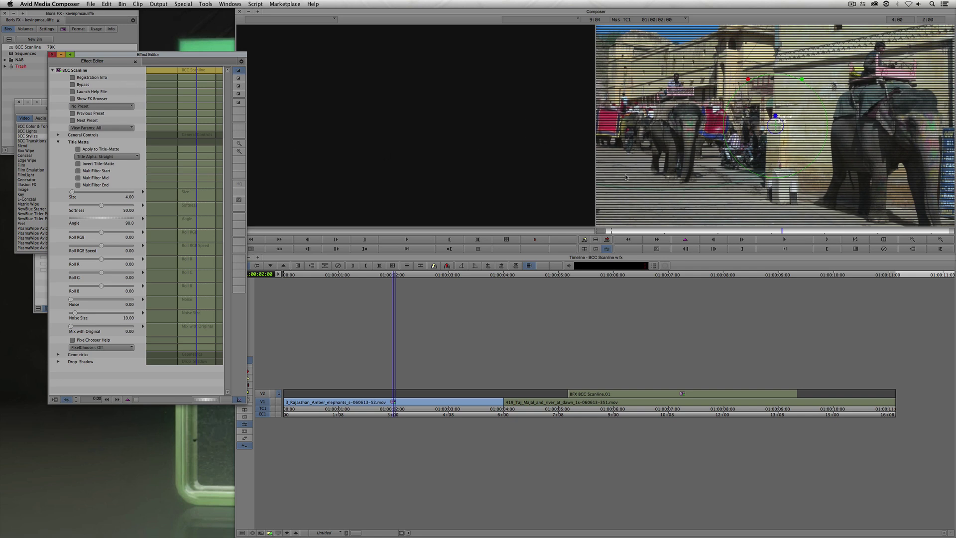
# Set the BCC Scanline Size to 9 and Softness to 67.50, and enlarge the record monitor image
pyautogui.click(71, 191)
pyautogui.press('Right')
pyautogui.press('Right')
pyautogui.press('Right')
pyautogui.press('Right')
pyautogui.press('Right')
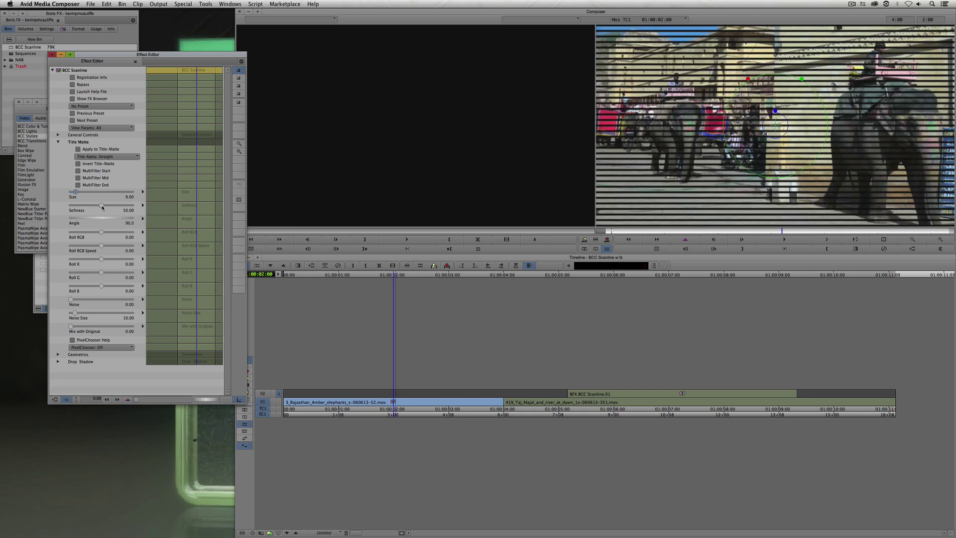
pyautogui.moveTo(102, 207); pyautogui.dragTo(112, 206)
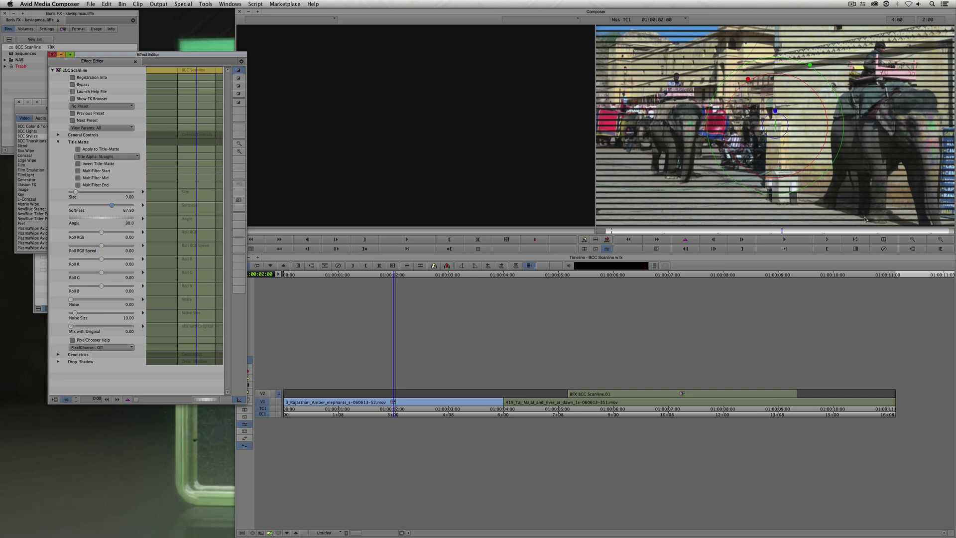
pyautogui.click(940, 240)
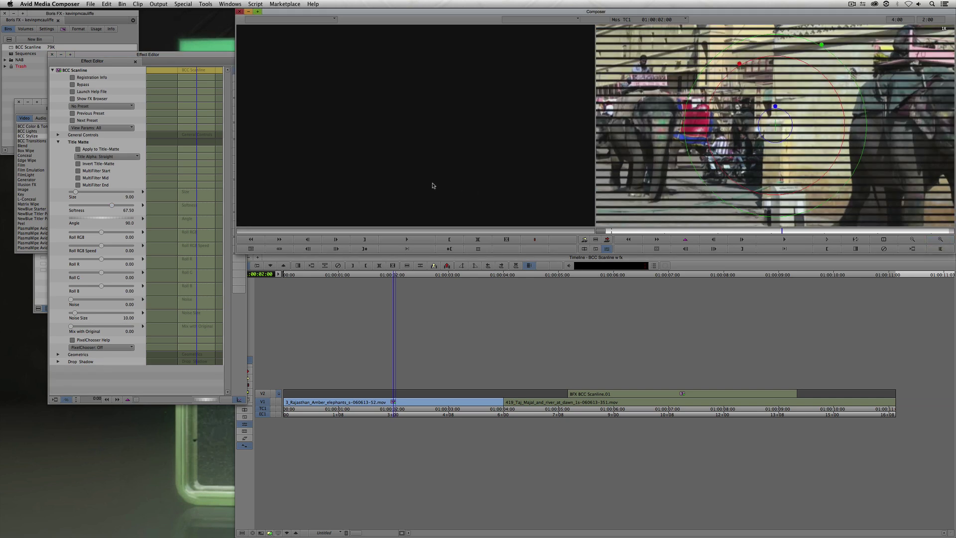
# Set the scanline Roll R to 30 and Roll B to -28.75, and toggle Bypass on and off to compare
pyautogui.click(104, 263)
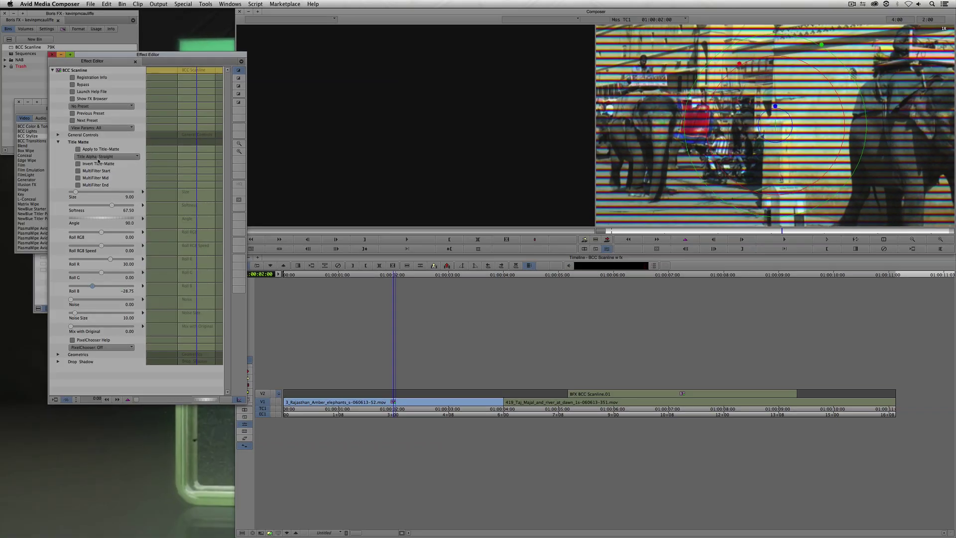
pyautogui.click(75, 87)
pyautogui.click(75, 87)
pyautogui.click(75, 85)
pyautogui.click(74, 86)
# Leave effect editing and play the elephant clip from the start of the sequence
pyautogui.click(281, 315)
pyautogui.press('Home')
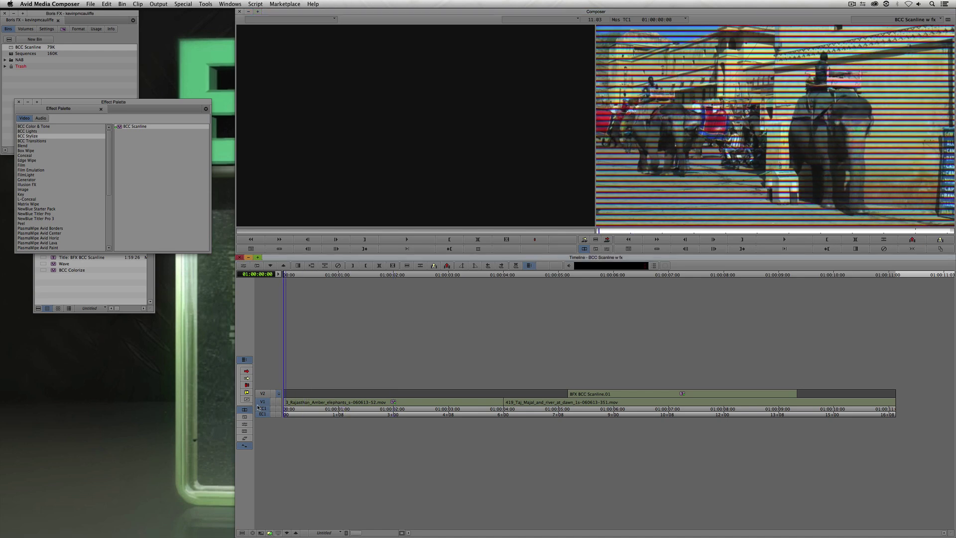
pyautogui.press('space')
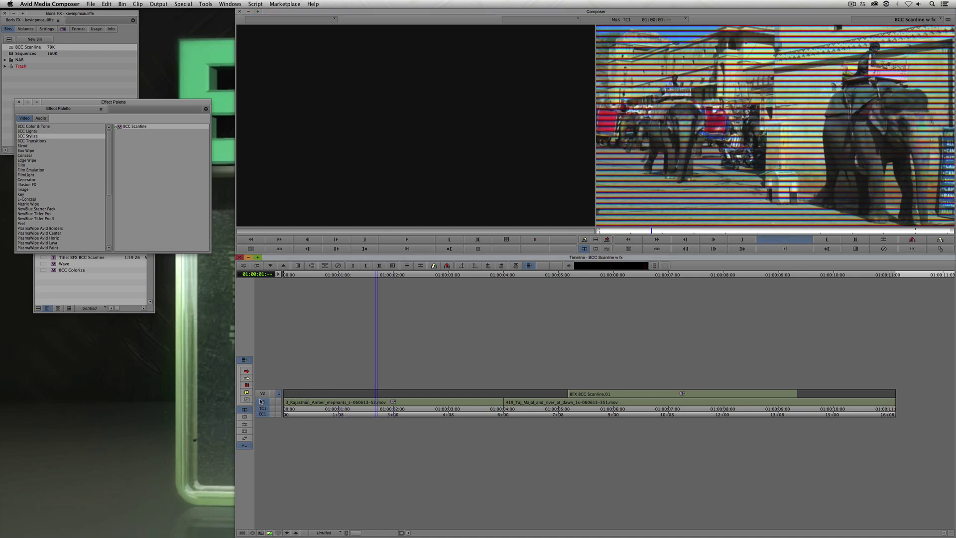
pyautogui.press('space')
# Set the scanline Roll RGB Speed to 10 and play the sequence from the start
pyautogui.press('super+8')
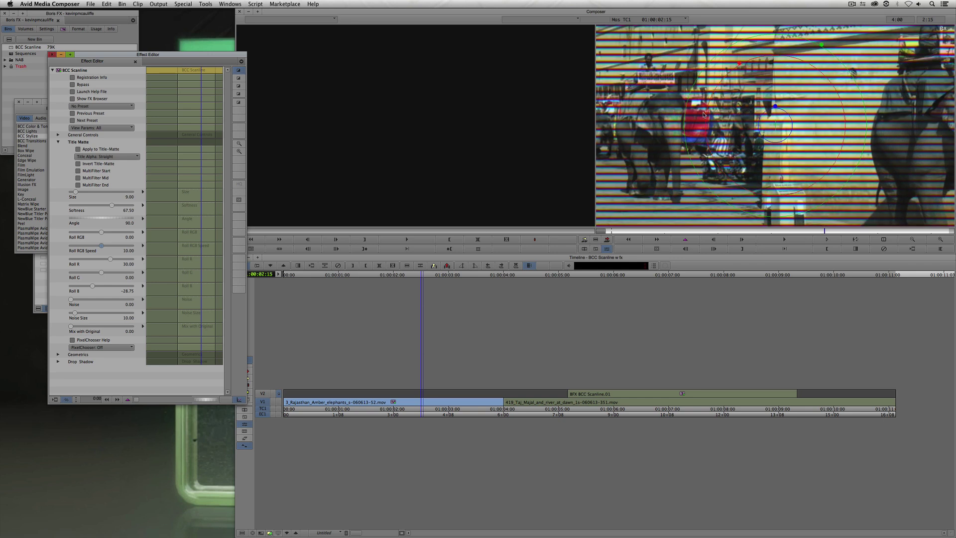
pyautogui.click(521, 273)
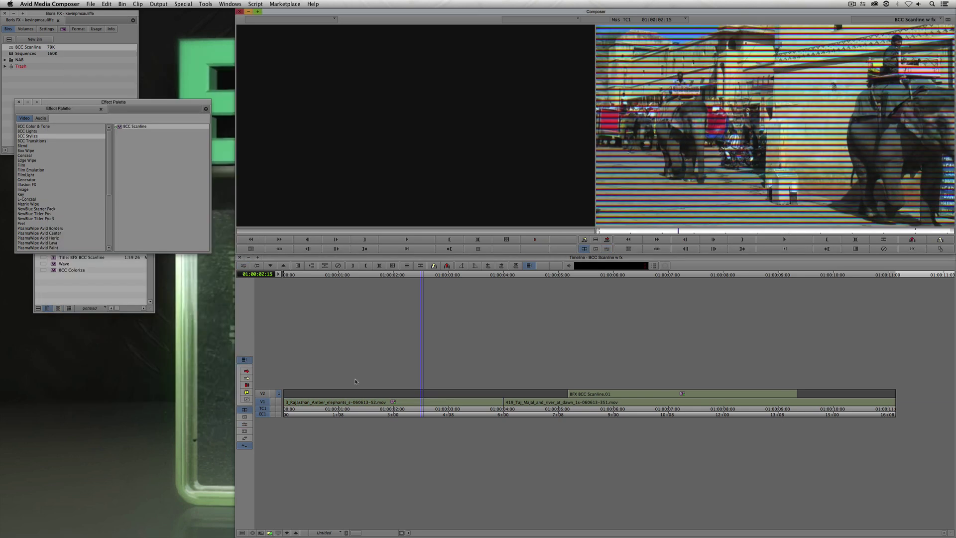
pyautogui.moveTo(356, 382); pyautogui.dragTo(264, 406)
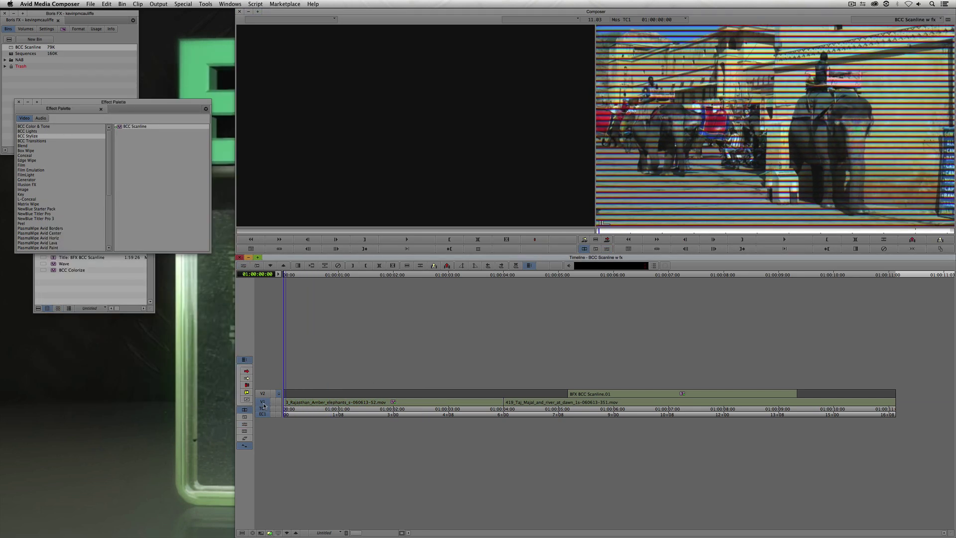
pyautogui.press('space')
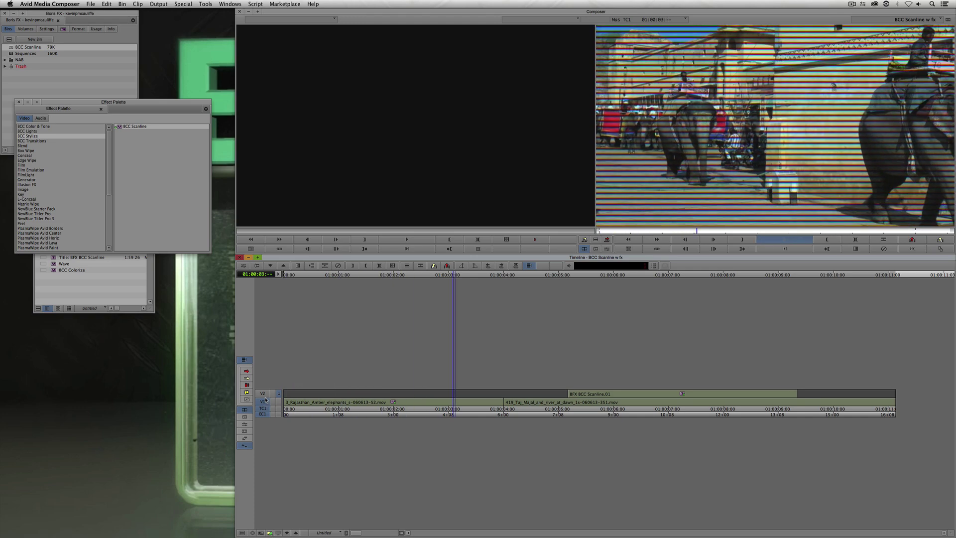
pyautogui.press('space')
# Load filler as the source and insert about five seconds of it at 01:00:04:00, between the elephant and Taj Mahal clips
pyautogui.moveTo(330, 411); pyautogui.dragTo(446, 401)
pyautogui.click(288, 20)
pyautogui.click(284, 56)
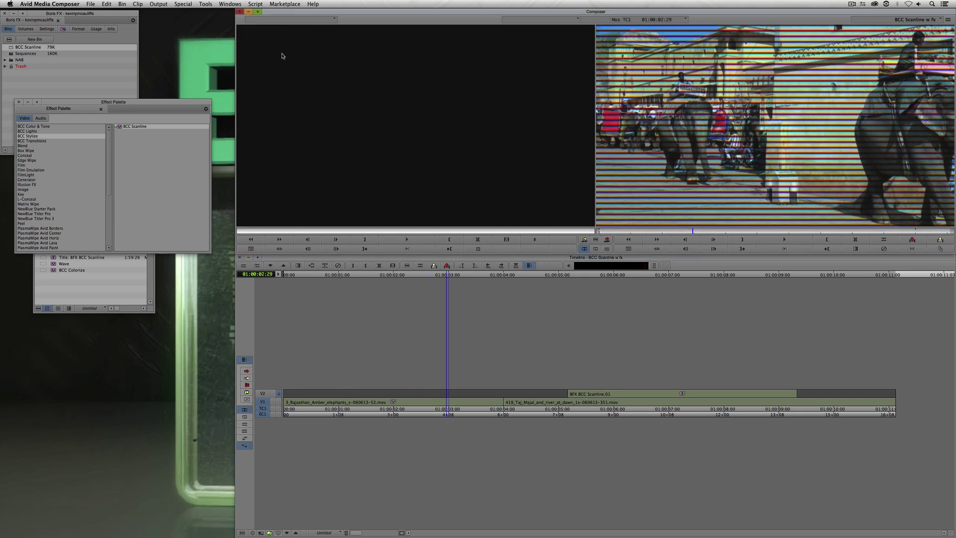
pyautogui.click(518, 401)
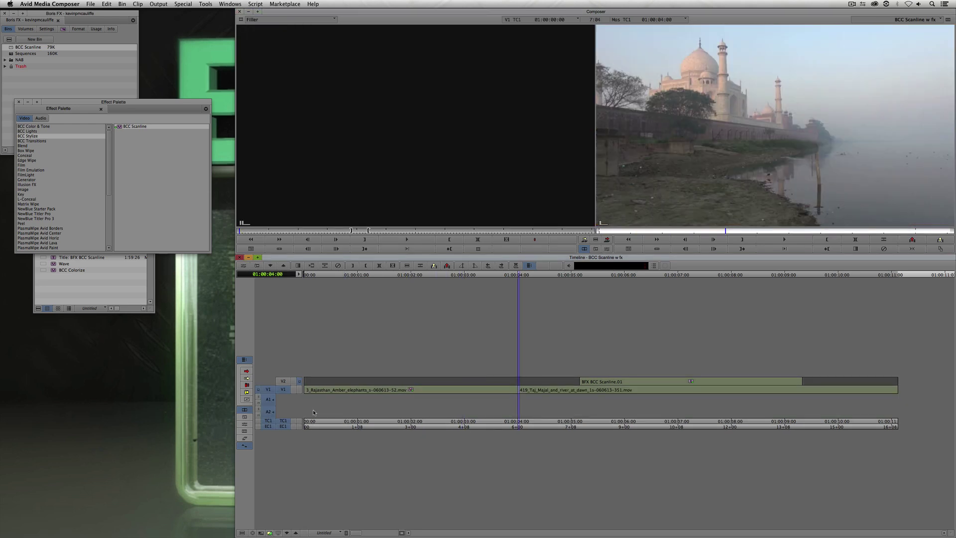
pyautogui.click(271, 412)
pyautogui.click(269, 400)
pyautogui.click(284, 382)
pyautogui.moveTo(472, 393); pyautogui.dragTo(513, 391)
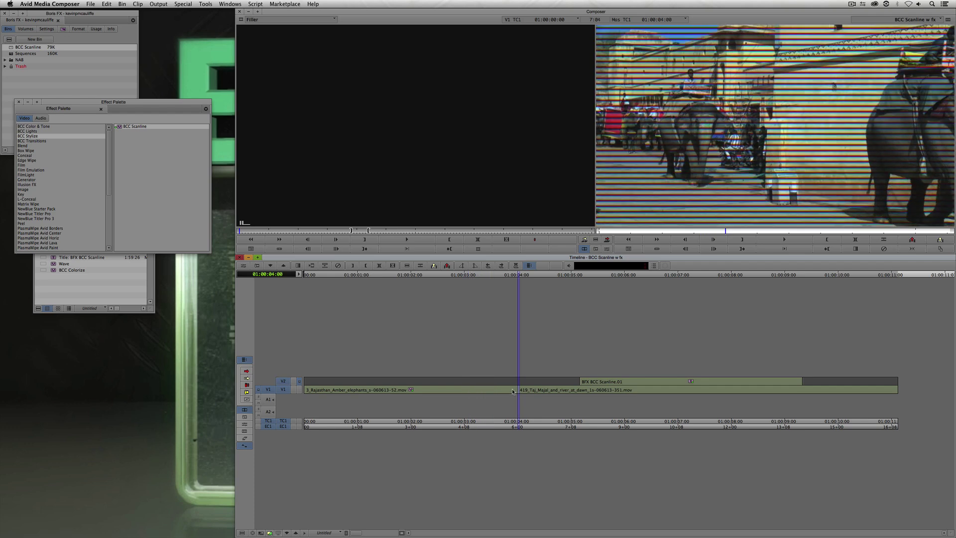
pyautogui.press('i')
pyautogui.press('v')
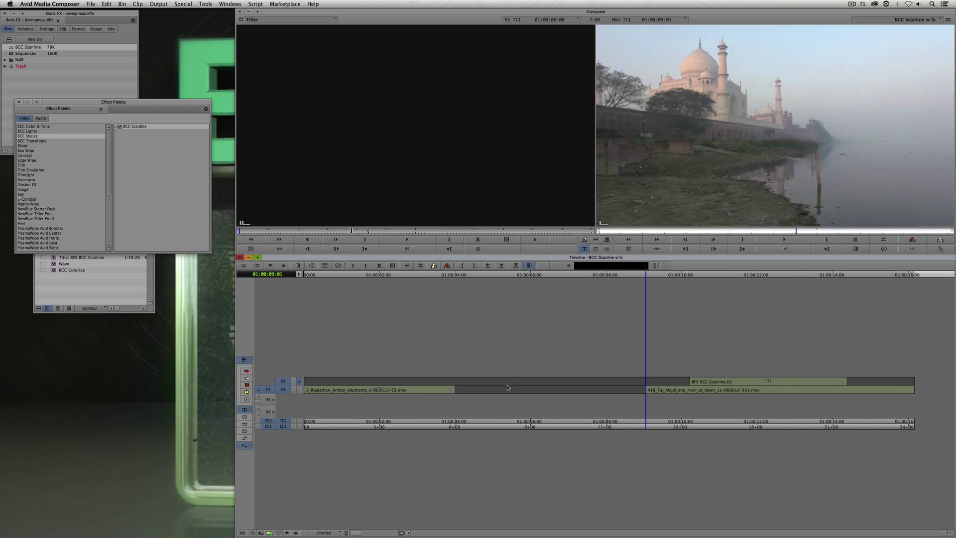
# Play the elephant clip from the start, park at 01:00:02:13 and step into its BCC Scanline effect nest
pyautogui.moveTo(438, 397); pyautogui.dragTo(269, 397)
pyautogui.press('space')
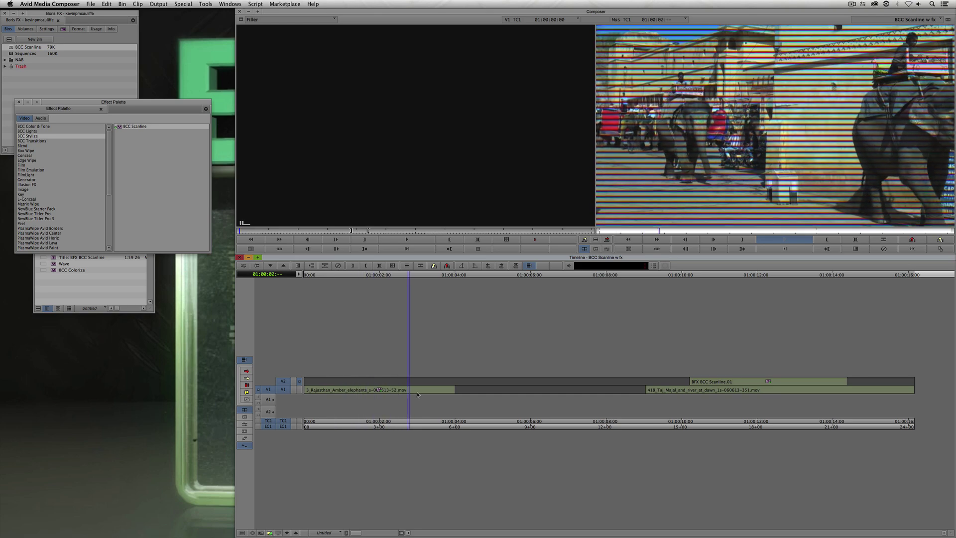
pyautogui.moveTo(424, 391); pyautogui.dragTo(398, 423)
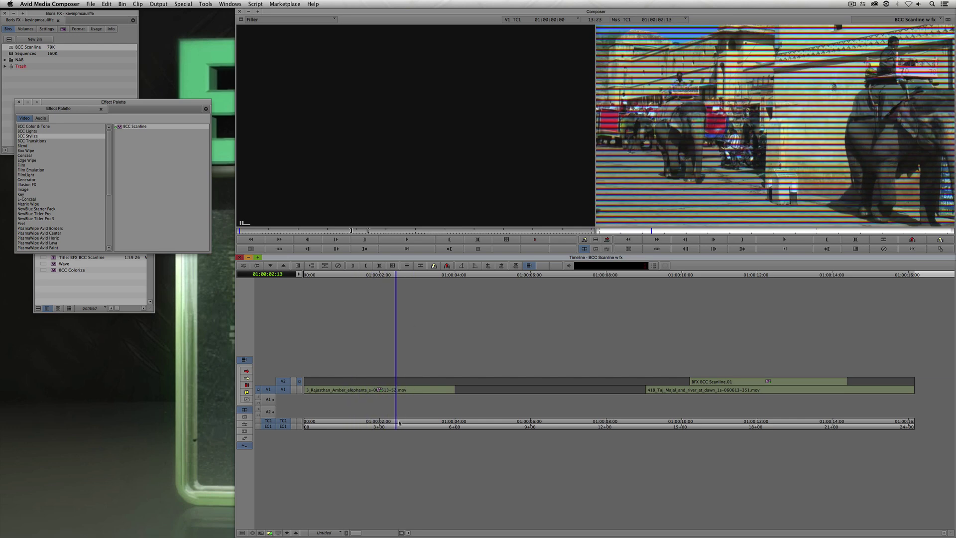
pyautogui.click(287, 532)
pyautogui.moveTo(268, 393); pyautogui.dragTo(282, 377)
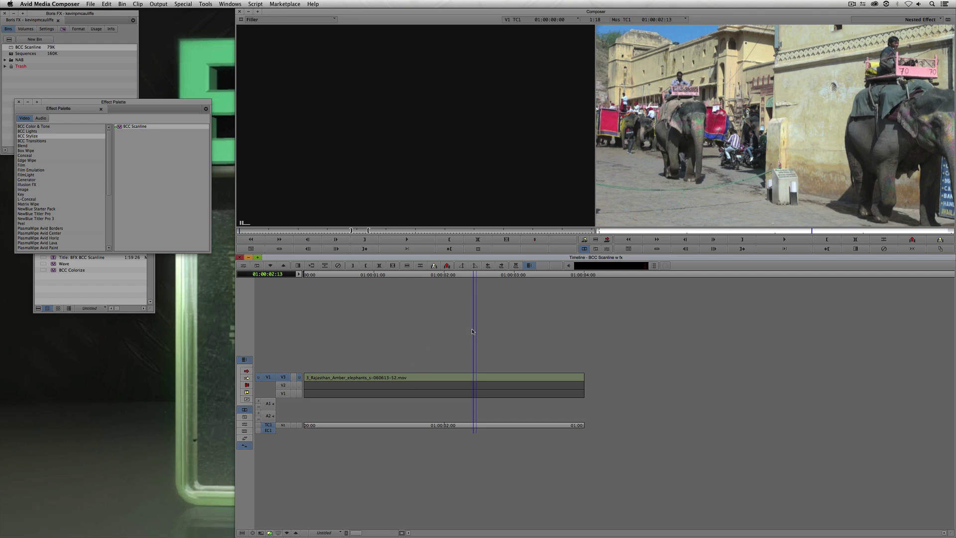
# Apply BCC Colorize from BCC Color & Tone to the elephant clip inside the nest and open the effect's FX Browser
pyautogui.click(40, 128)
pyautogui.click(40, 127)
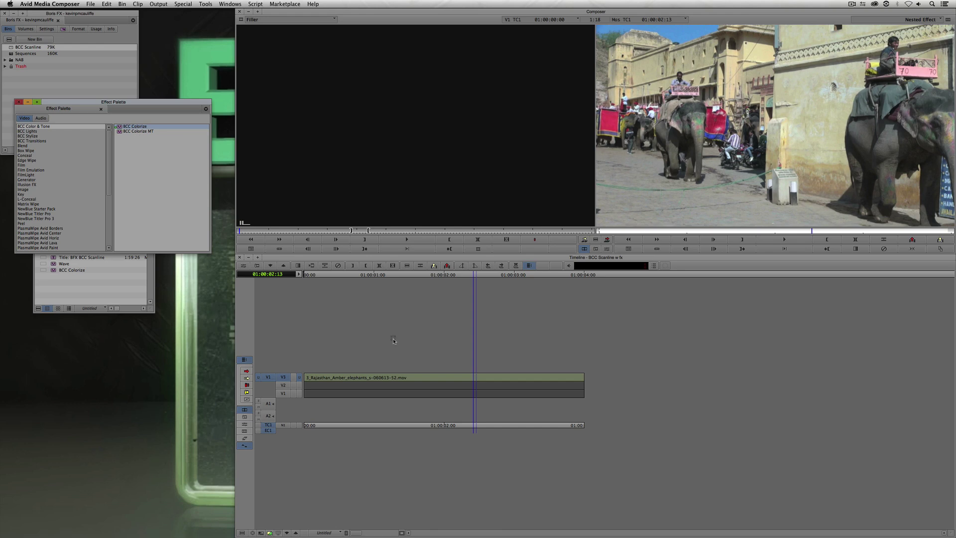
pyautogui.moveTo(393, 341); pyautogui.dragTo(411, 377)
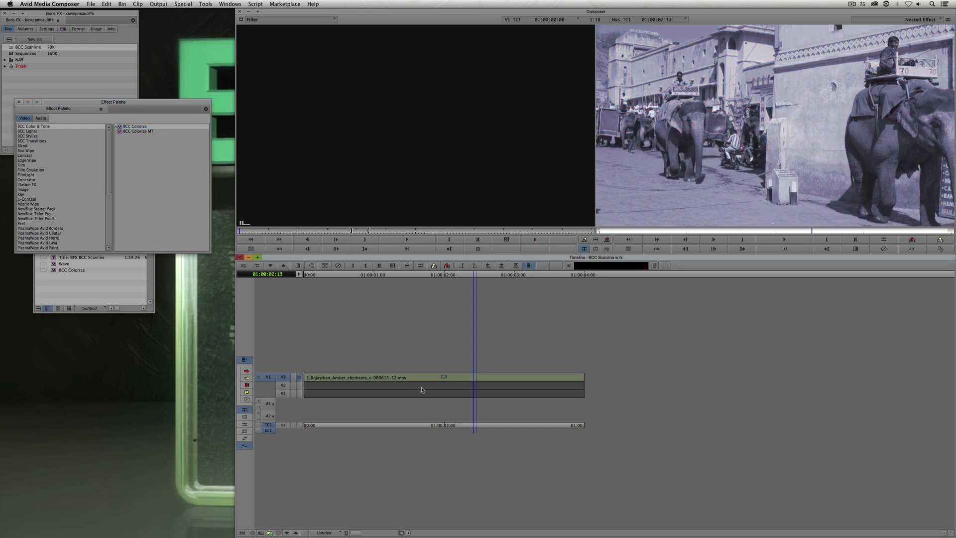
pyautogui.click(430, 379)
pyautogui.click(244, 359)
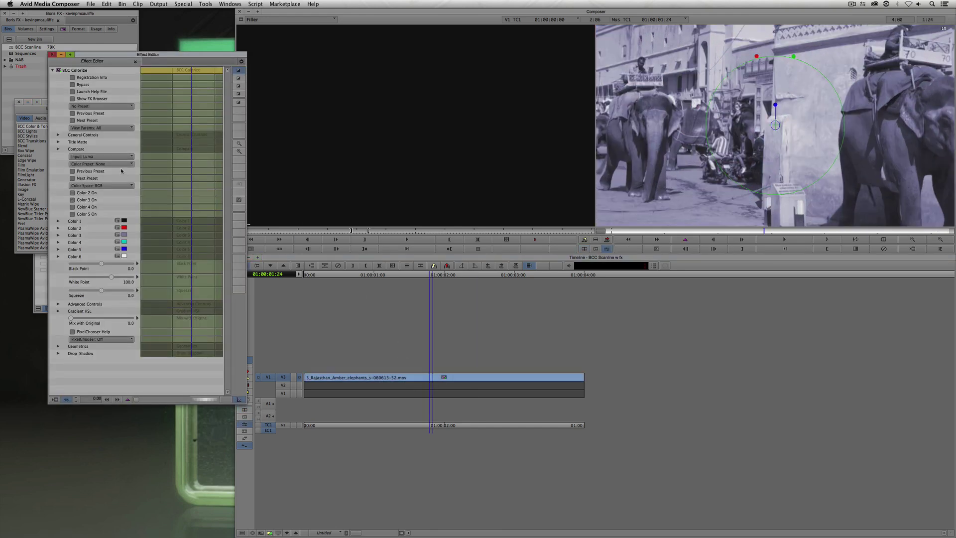
pyautogui.click(72, 100)
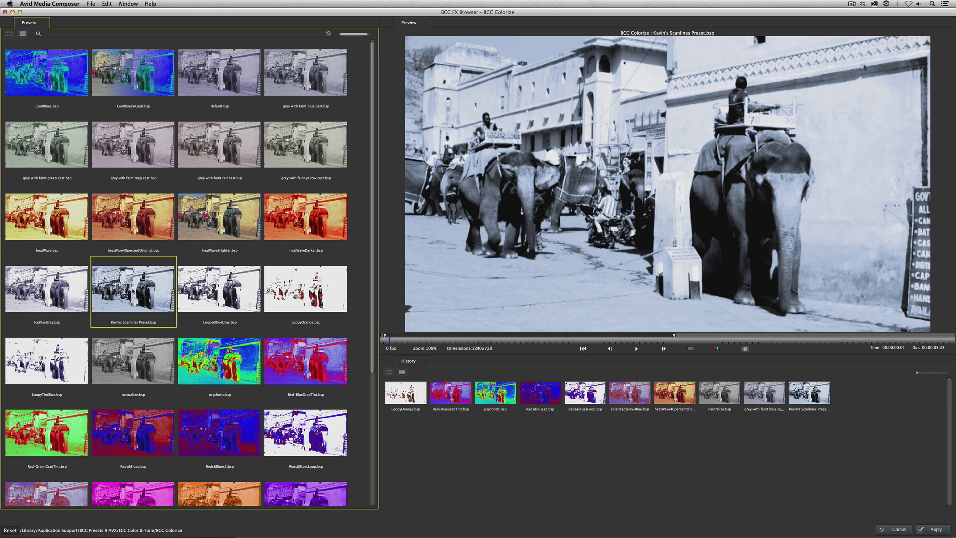
# Compare the IceBlueGray and LoopedBlueGray presets, apply the custom Scanlines preset to BCC Colorize, and step out of the nest
pyautogui.click(70, 287)
pyautogui.click(133, 289)
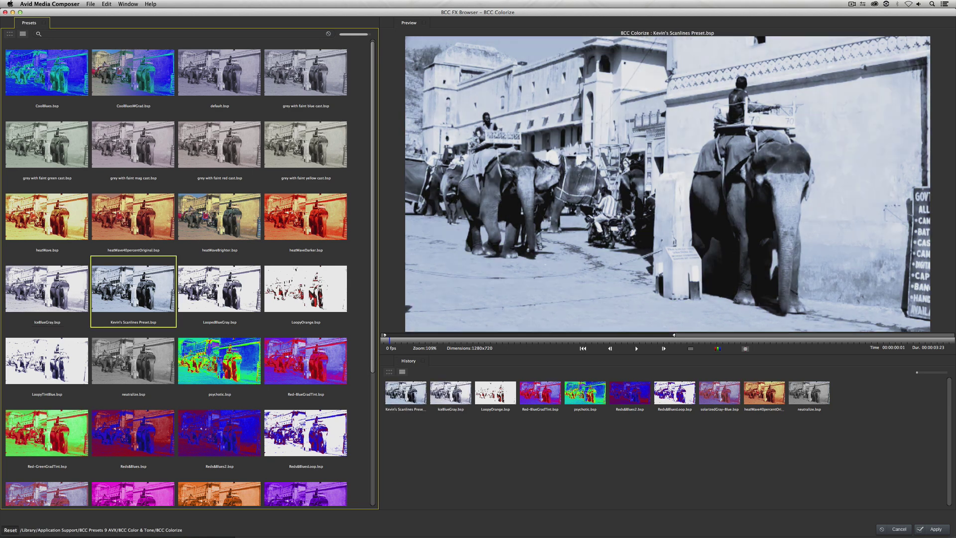
pyautogui.click(237, 286)
pyautogui.click(149, 309)
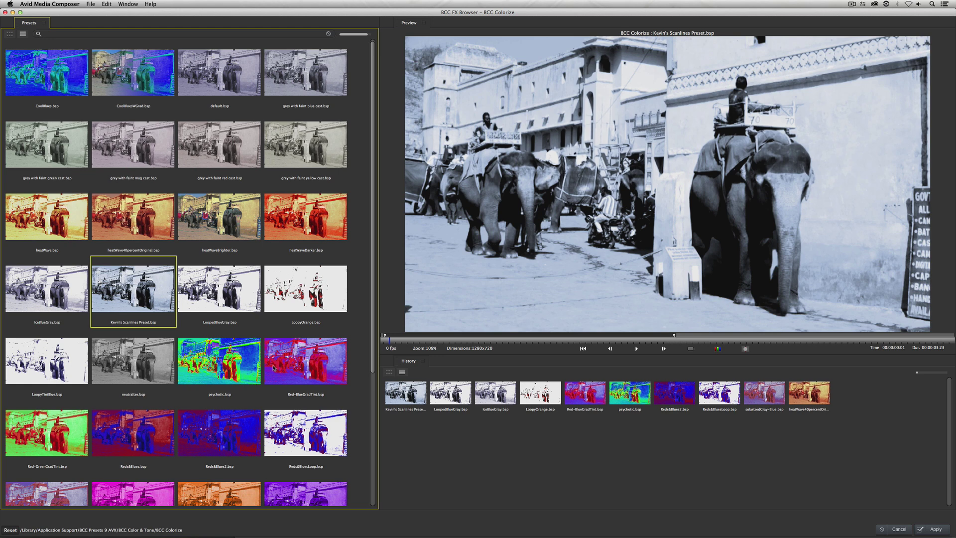
pyautogui.click(941, 530)
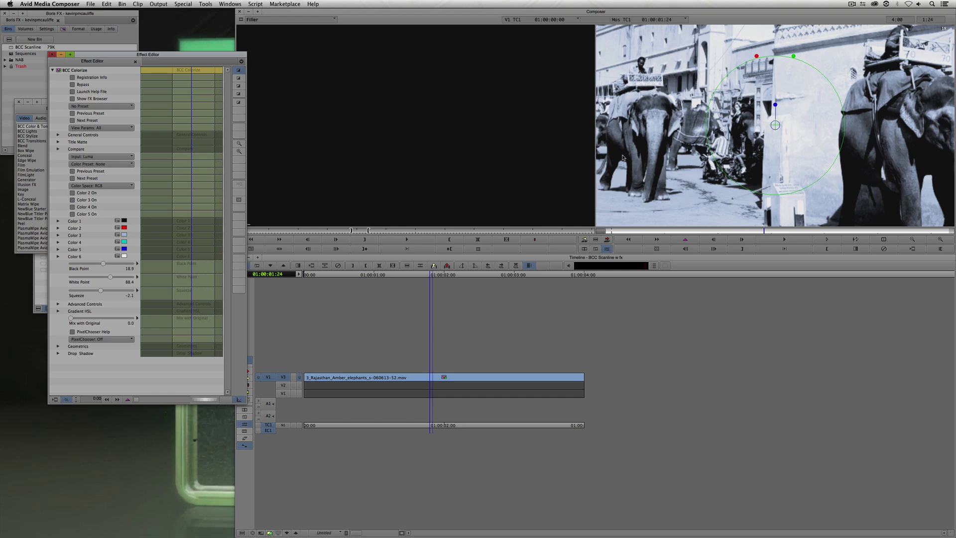
pyautogui.click(584, 249)
pyautogui.click(297, 534)
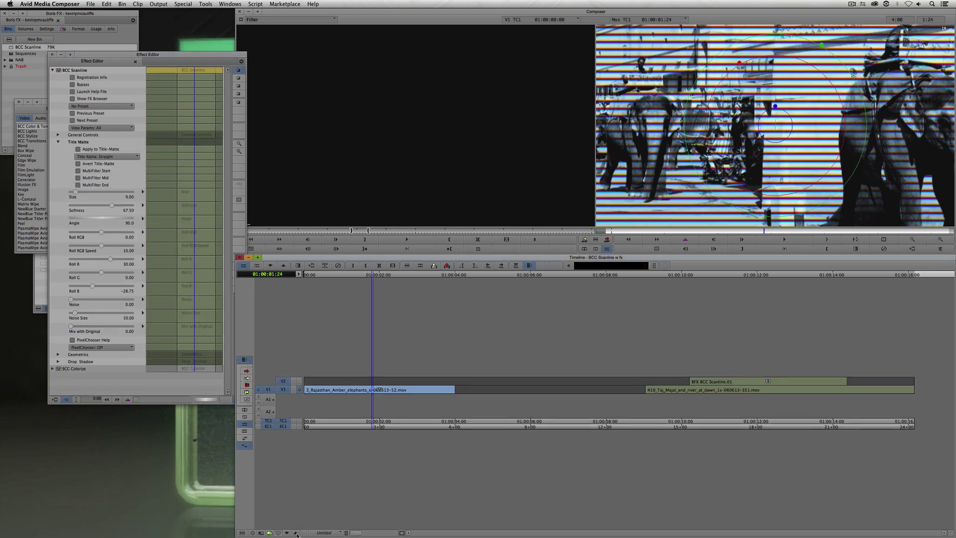
# Leave effect editing, play the elephant clip from the start to review the colorized scanlines, and park at 01:00:02:23
pyautogui.click(374, 466)
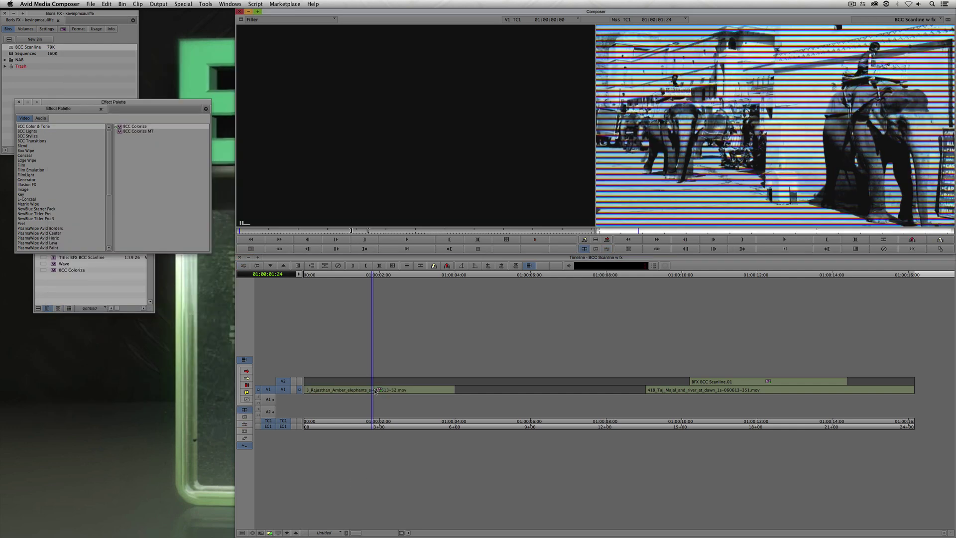
pyautogui.click(341, 395)
pyautogui.press('Home')
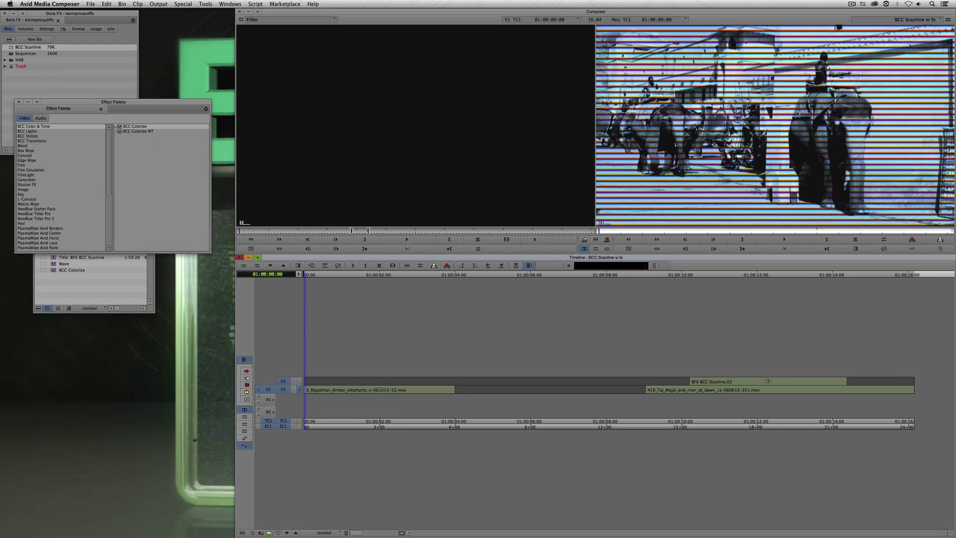
pyautogui.press('space')
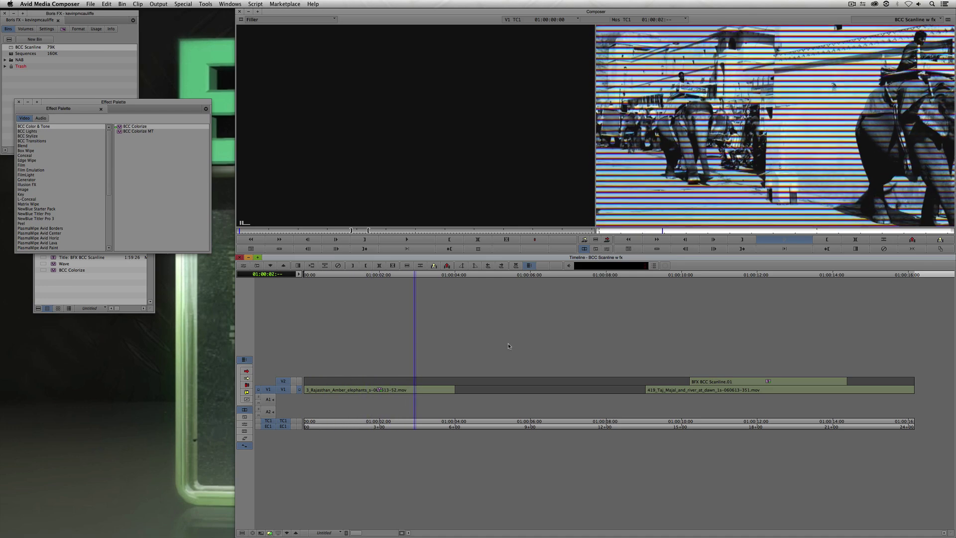
pyautogui.click(408, 394)
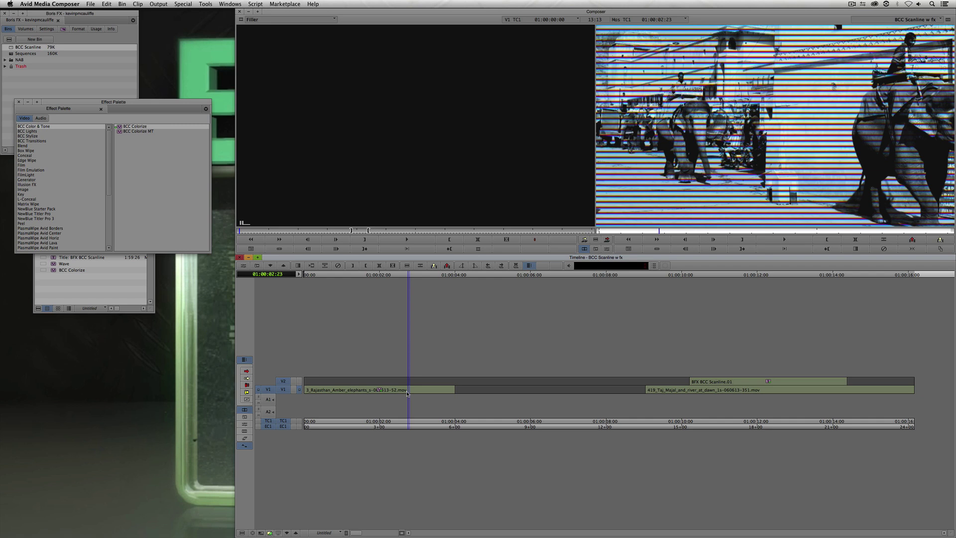
# Add the Wave effect from Illusion FX on top of the elephant clip's existing effects and park at 01:00:02:03
pyautogui.click(38, 132)
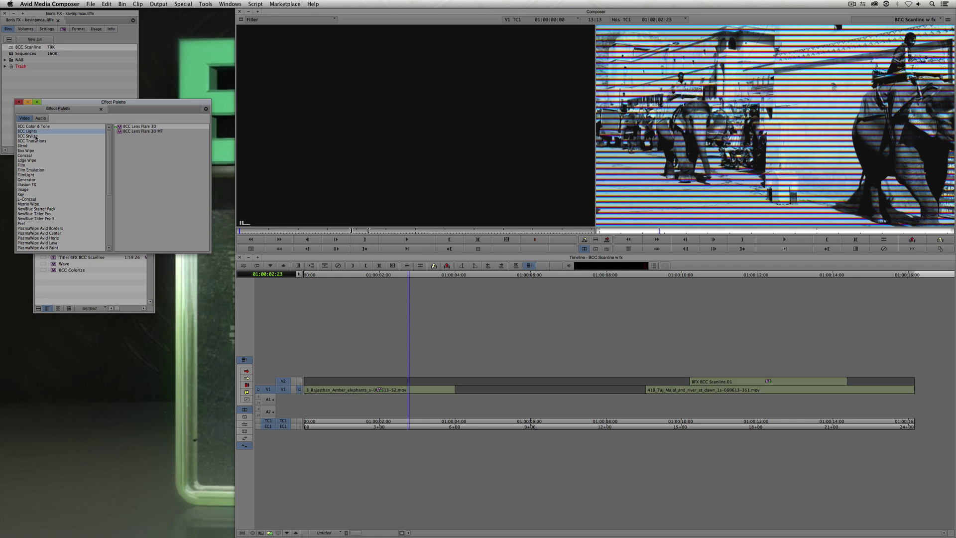
pyautogui.click(35, 185)
pyautogui.moveTo(206, 145); pyautogui.dragTo(206, 153)
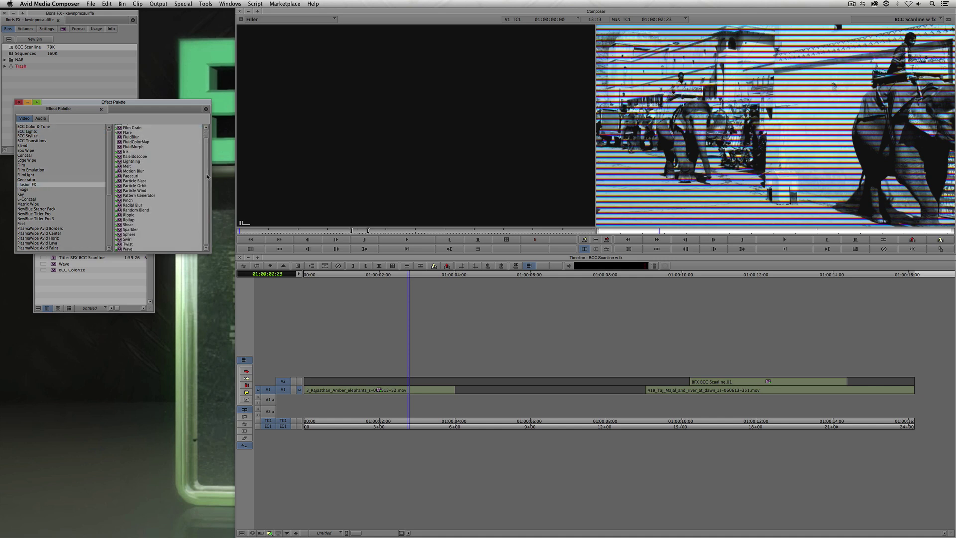
pyautogui.click(119, 249)
pyautogui.moveTo(410, 284); pyautogui.dragTo(395, 388)
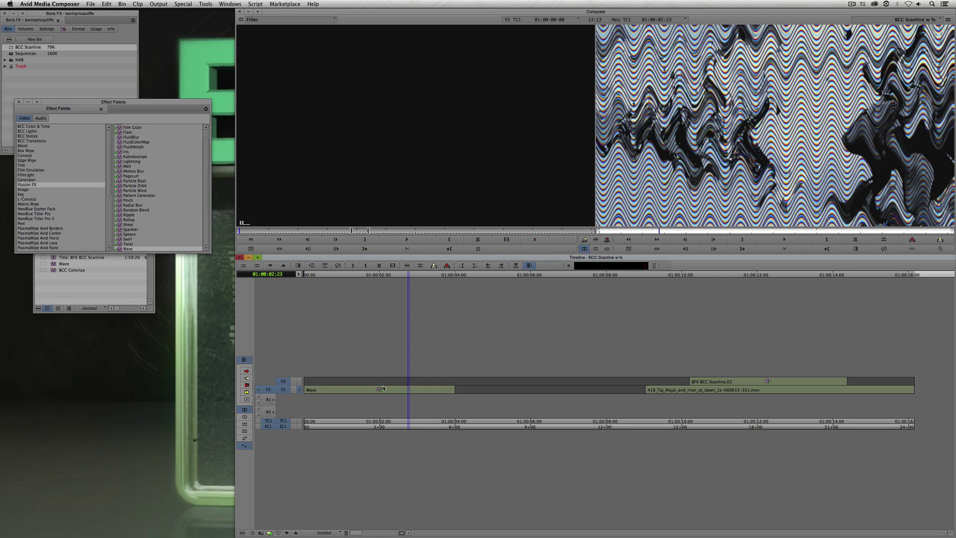
pyautogui.moveTo(383, 388)
pyautogui.mouseDown()
pyautogui.moveTo(331, 392)
pyautogui.moveTo(417, 393)
pyautogui.moveTo(362, 394)
pyautogui.moveTo(383, 393)
pyautogui.mouseUp()
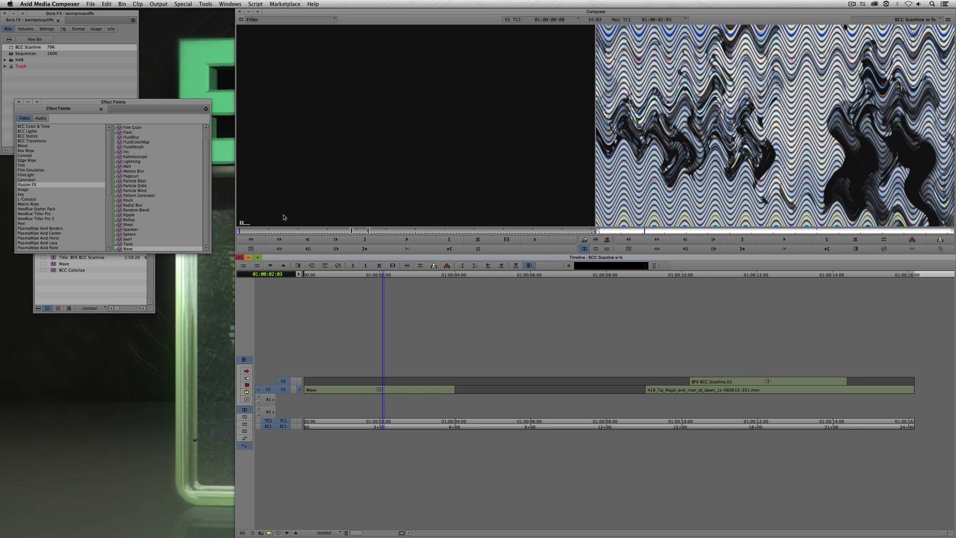
# Open the Wave effect for editing and set Amount to 1, Minimum Size to 5 and Maximum Size to 6
pyautogui.press('super+8')
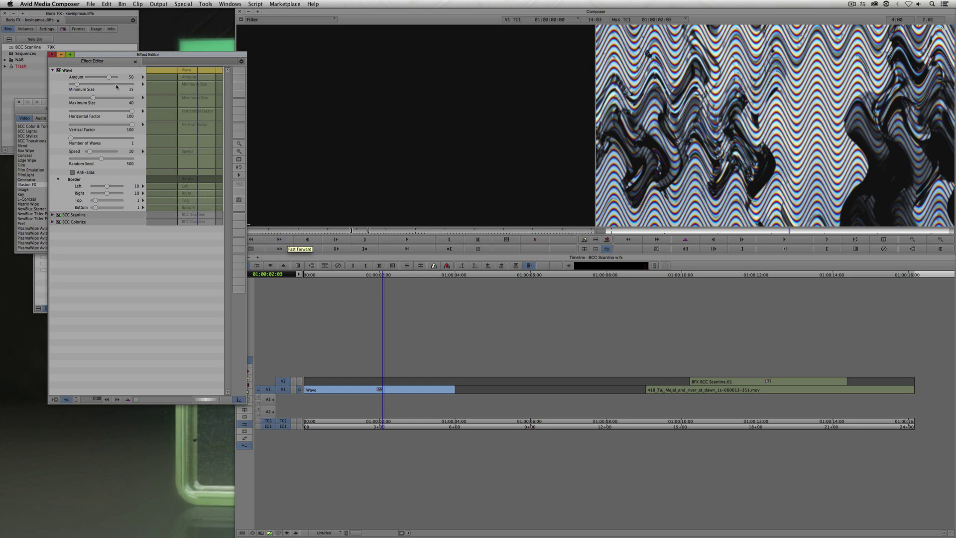
pyautogui.moveTo(109, 57); pyautogui.dragTo(249, 120)
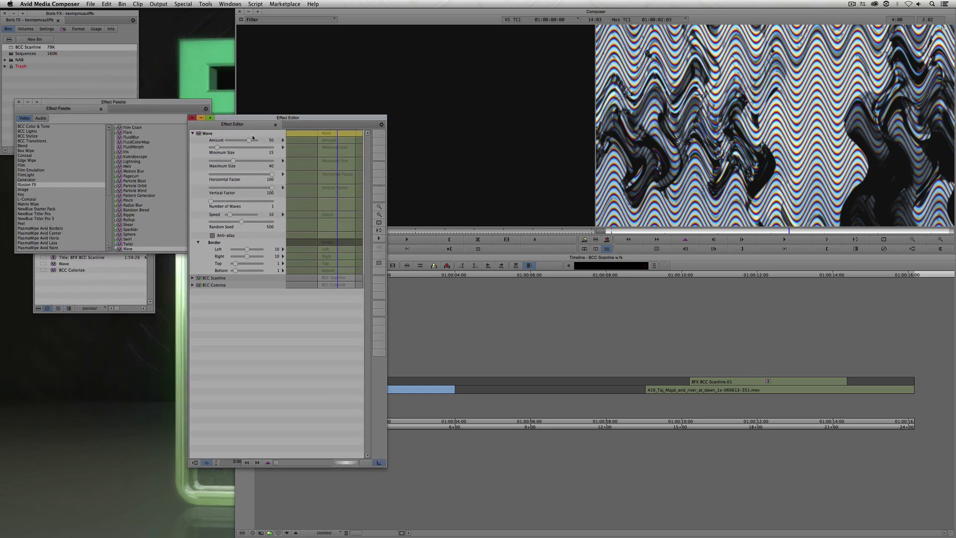
pyautogui.click(248, 140)
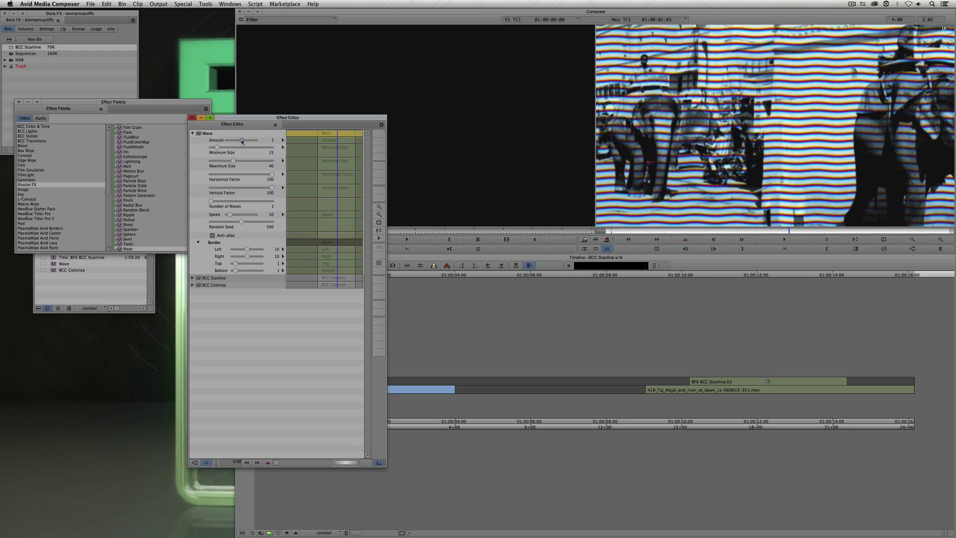
pyautogui.moveTo(242, 141); pyautogui.dragTo(241, 140)
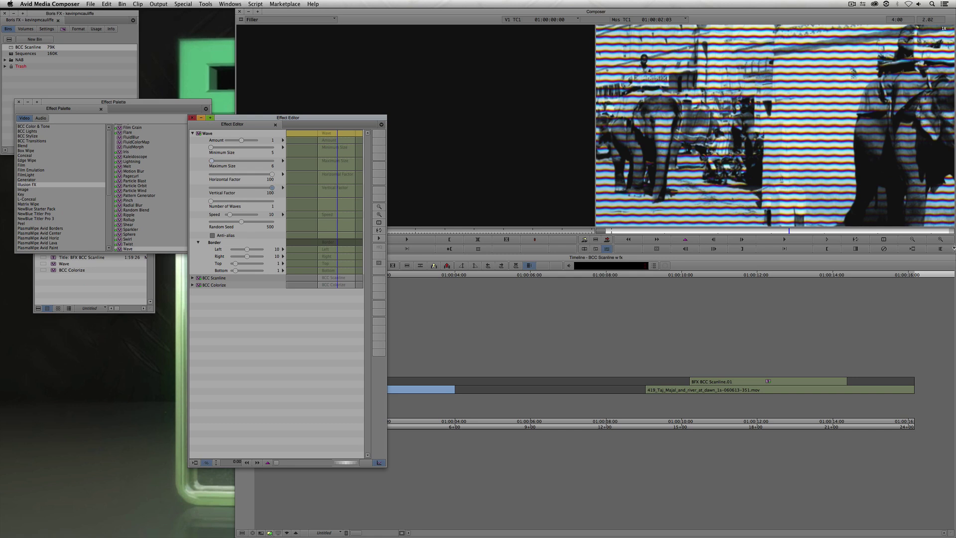
# Set the Wave effect's Vertical Factor to 0 and its Random Seed to 613
pyautogui.moveTo(272, 187); pyautogui.dragTo(241, 188)
pyautogui.moveTo(241, 222); pyautogui.dragTo(246, 220)
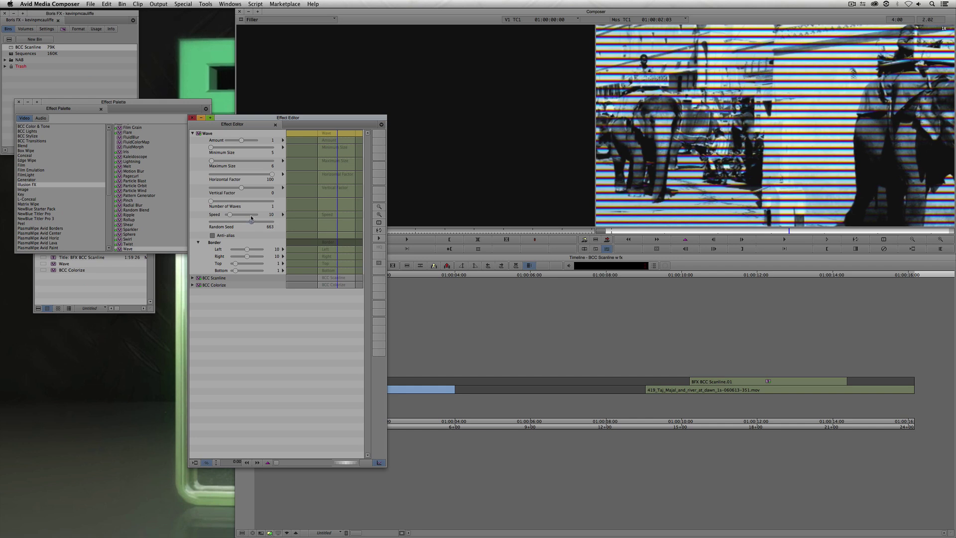
pyautogui.moveTo(246, 221); pyautogui.dragTo(244, 221)
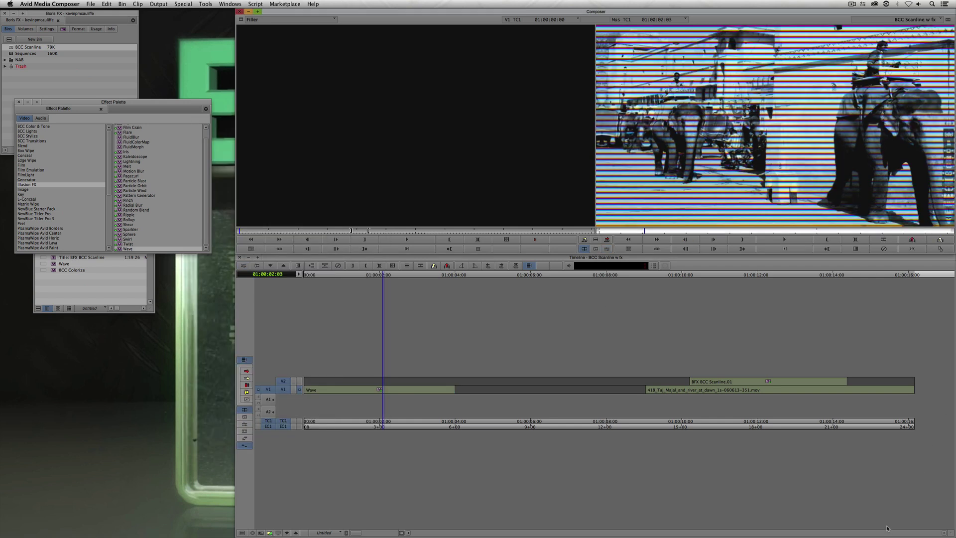
# Play the elephant clip with the Wave effect from the start and park on the title at 01:00:06:03
pyautogui.press('Home')
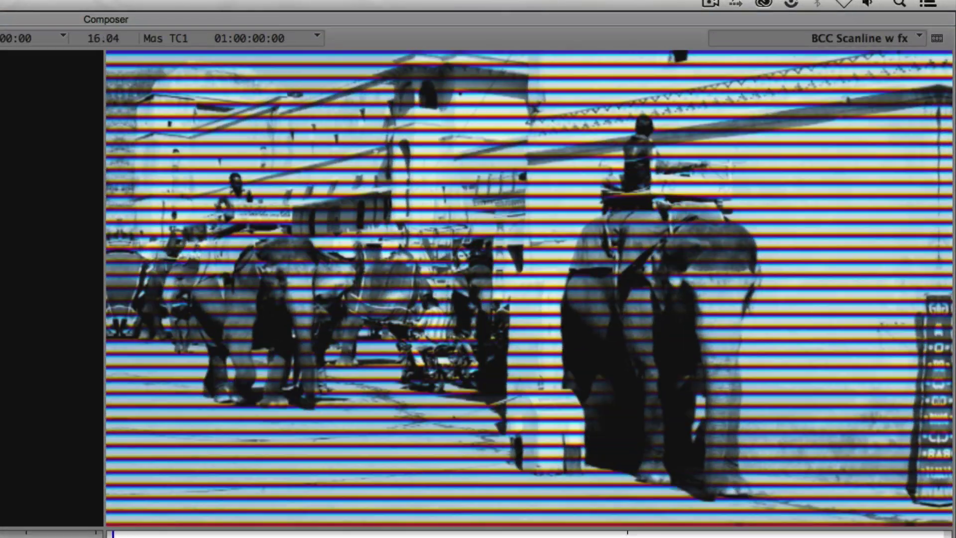
pyautogui.press('space')
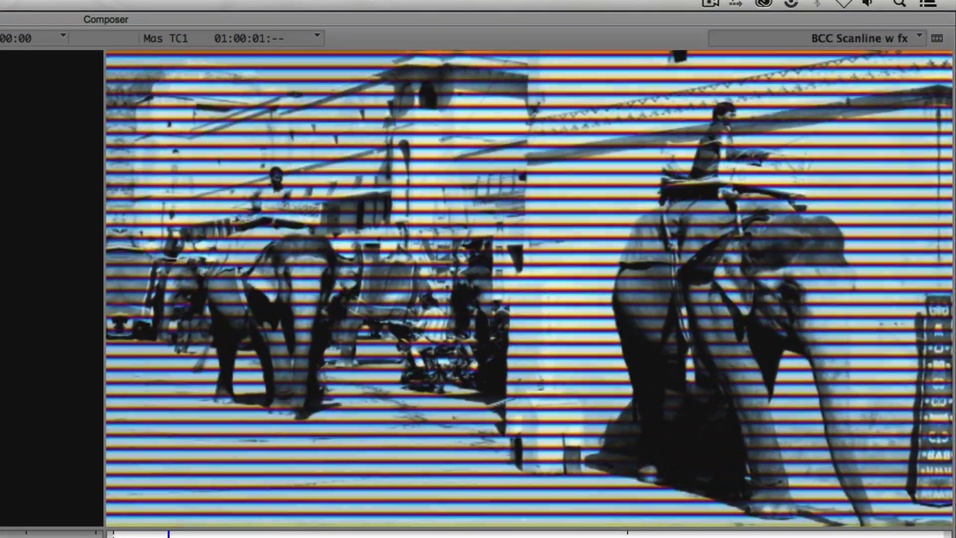
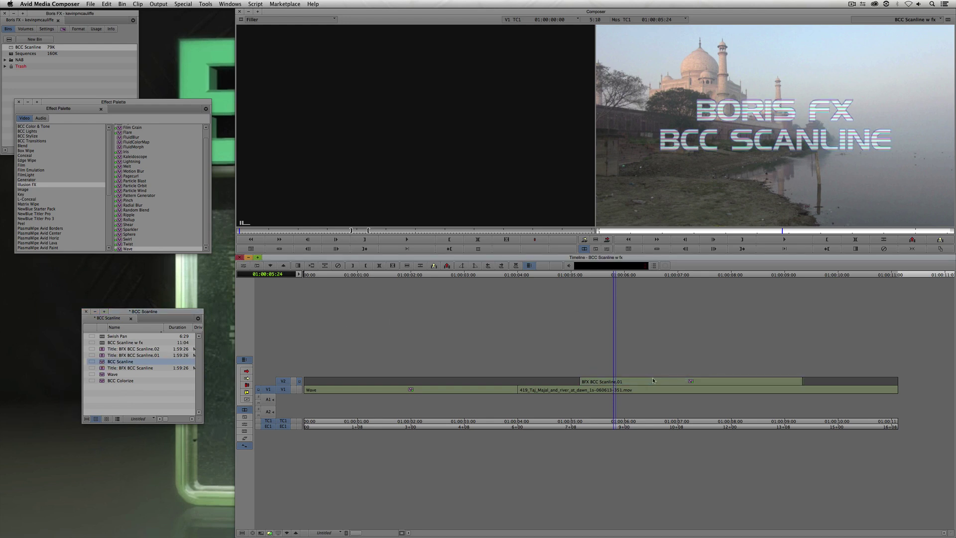
pyautogui.press('space')
pyautogui.moveTo(723, 383); pyautogui.dragTo(631, 393)
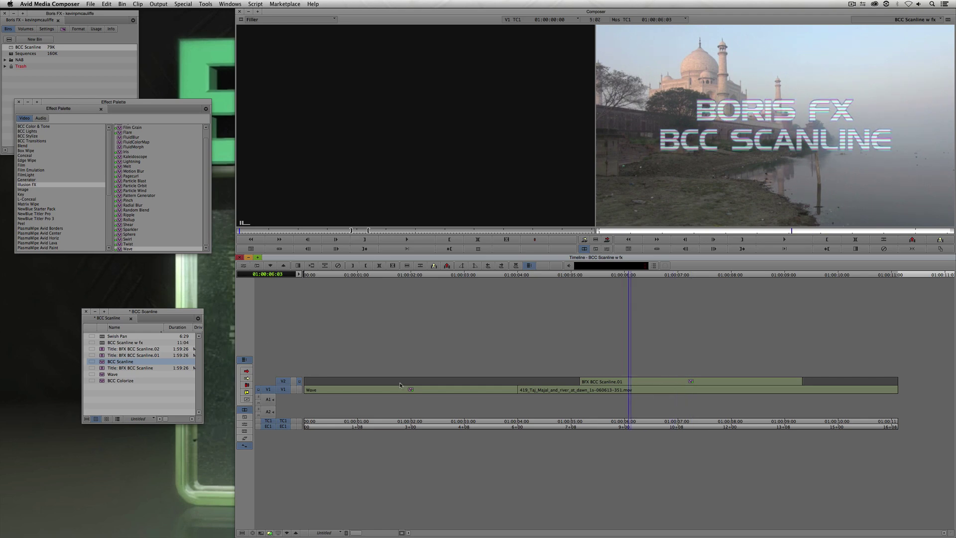
# Save the elephant clip's Wave settings as an effect template in the BCC Scanline bin, naming it with the owner's first name plus "New Wave"
pyautogui.click(415, 390)
pyautogui.click(412, 389)
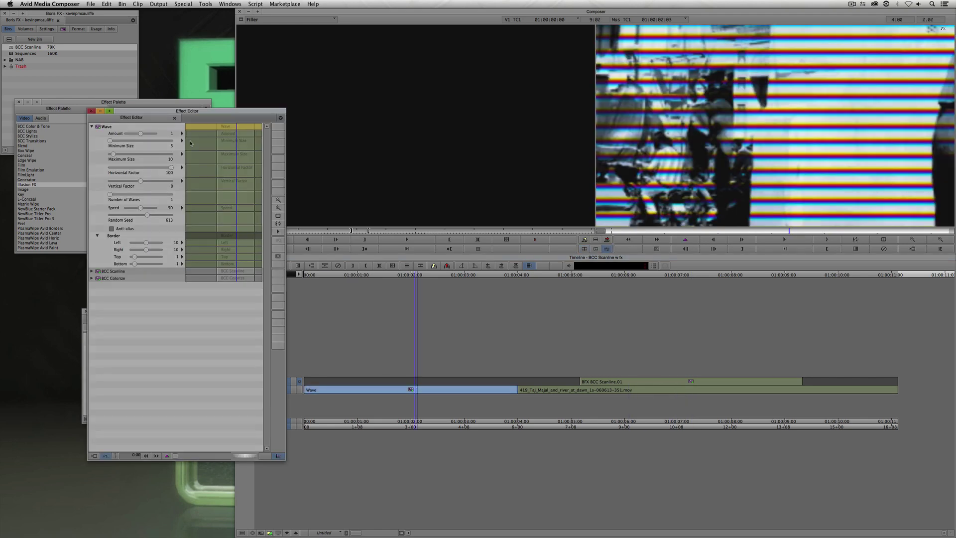
pyautogui.moveTo(176, 113); pyautogui.dragTo(350, 134)
pyautogui.moveTo(283, 145); pyautogui.dragTo(121, 339)
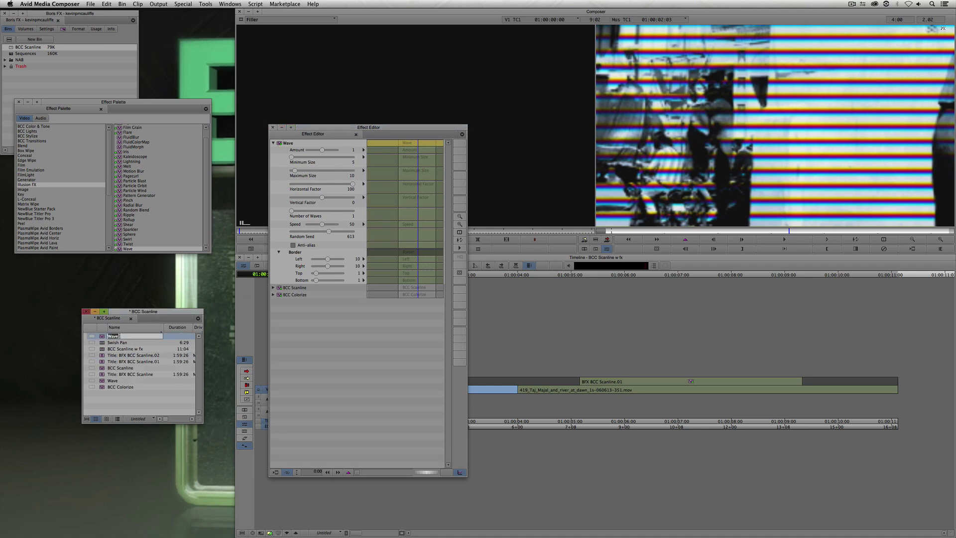
pyautogui.write("Kevin's New")
pyautogui.press('Return')
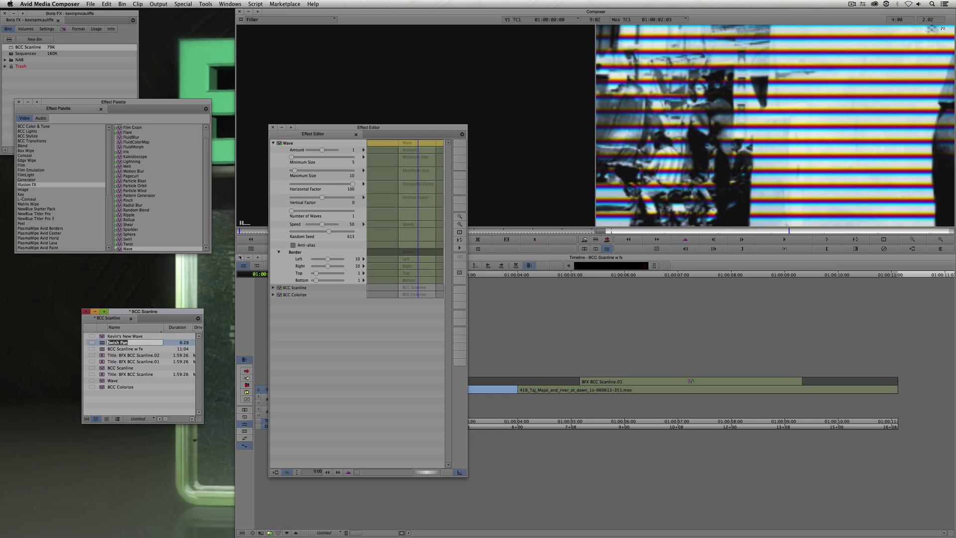
pyautogui.click(272, 128)
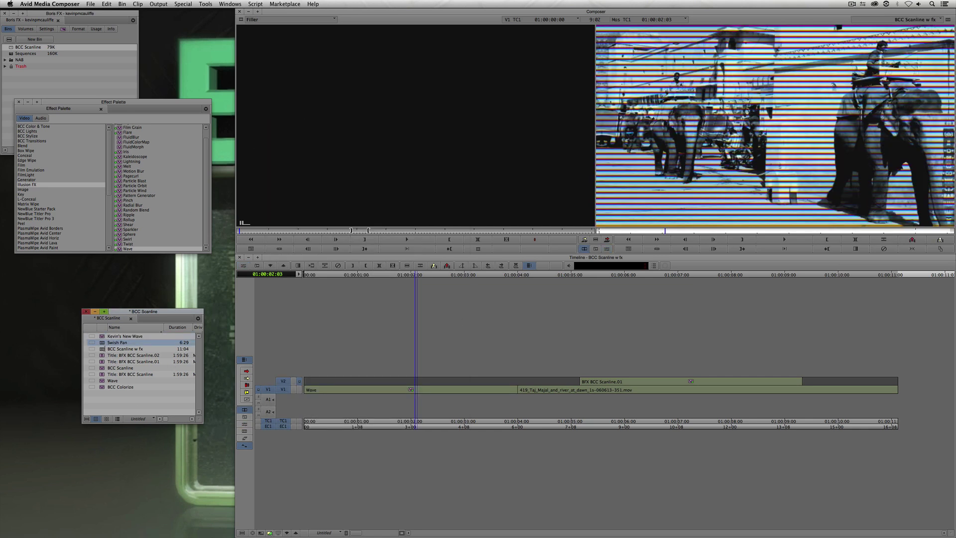
# Try the saved Wave template on the BFX BCC Scanline.01 title on V2 and play through it
pyautogui.moveTo(102, 337); pyautogui.dragTo(655, 382)
pyautogui.click(654, 382)
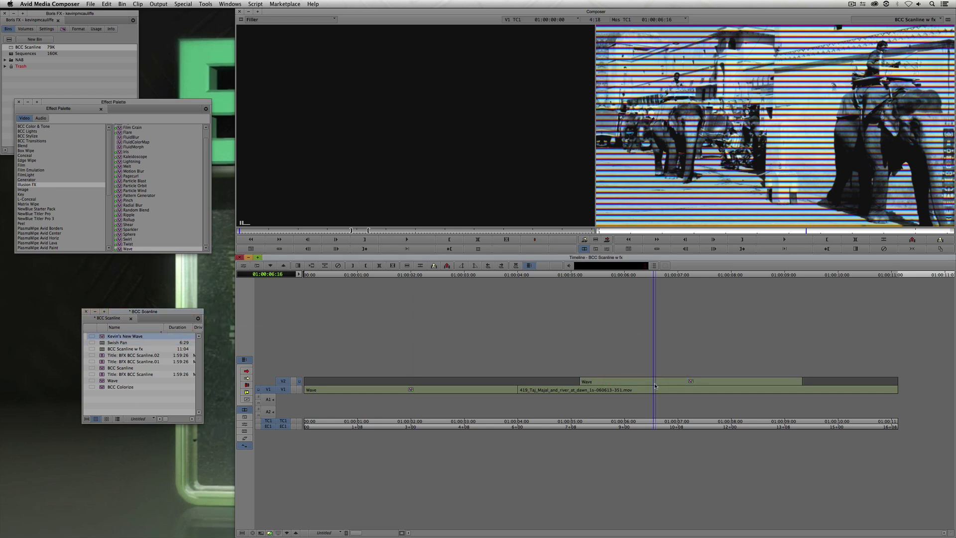
pyautogui.click(647, 382)
pyautogui.press('space')
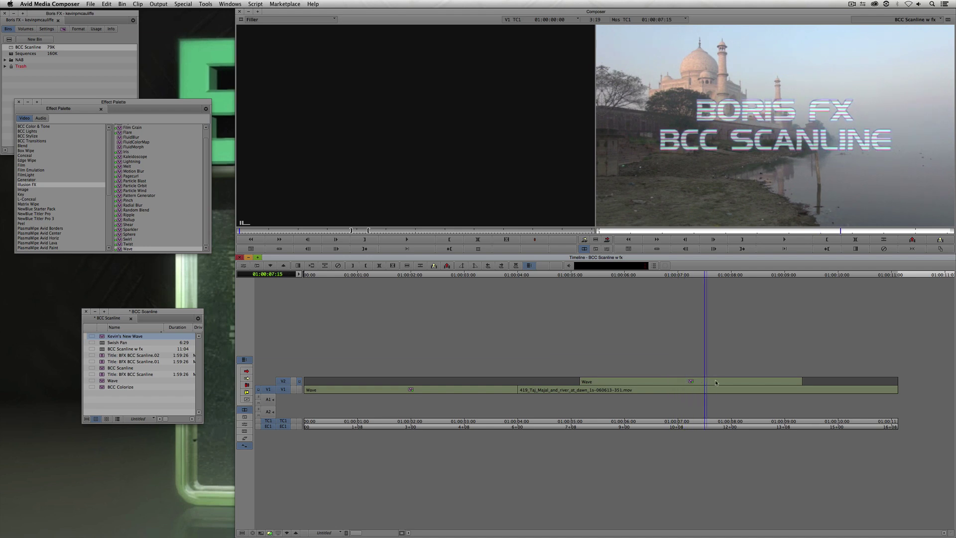
pyautogui.moveTo(651, 384); pyautogui.dragTo(673, 391)
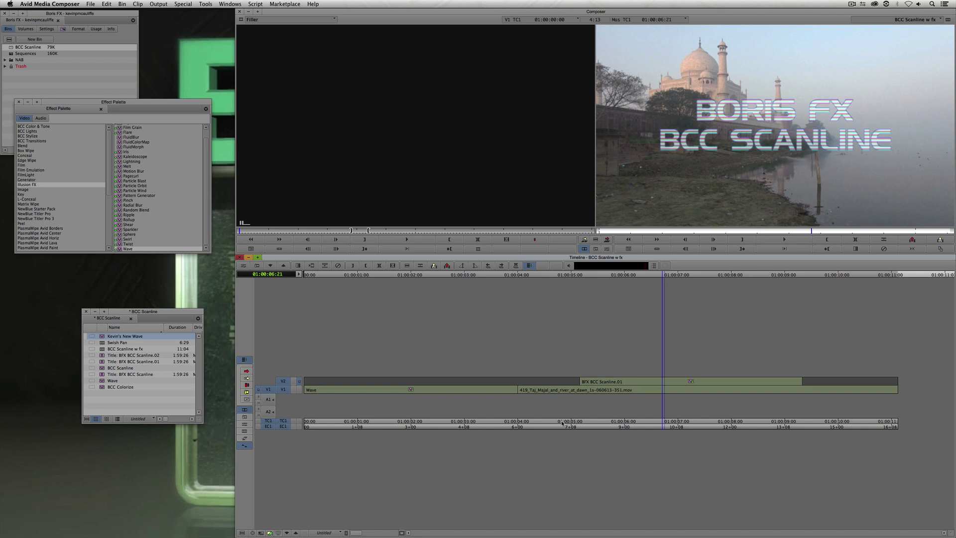
# Load Title: BFX BCC Scanline as the source and mark a section from about 01:00:39:23 to 01:00:43:13
pyautogui.doubleClick(102, 377)
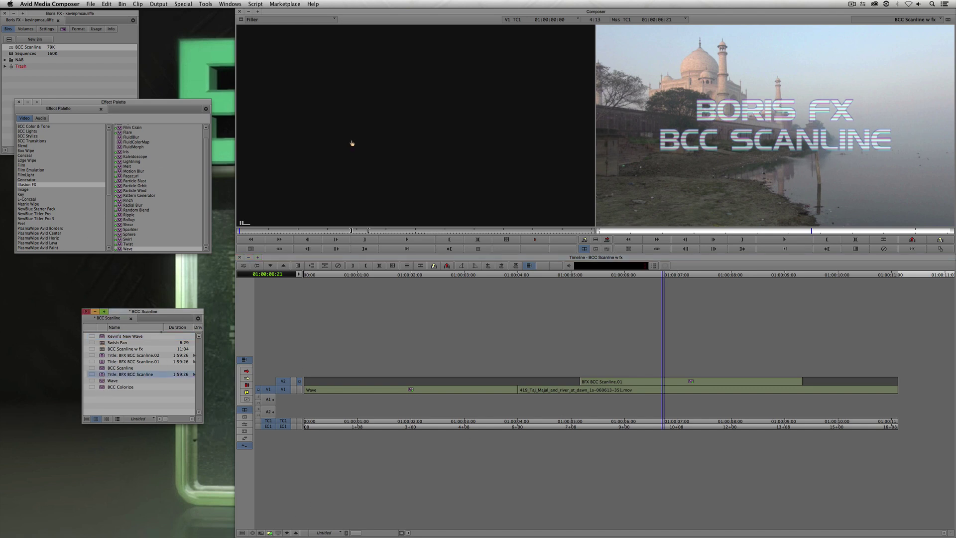
pyautogui.click(359, 239)
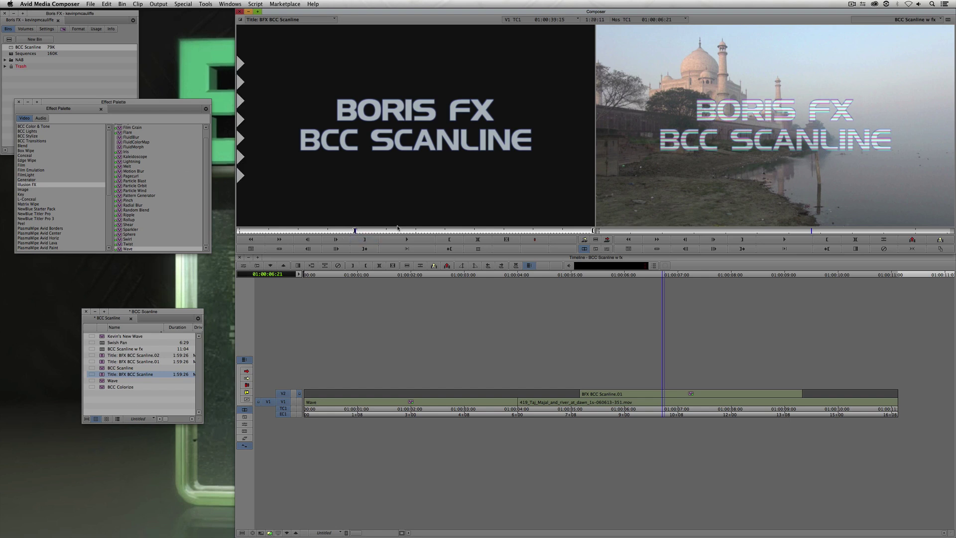
pyautogui.click(374, 231)
pyautogui.moveTo(363, 231); pyautogui.dragTo(369, 231)
# Patch the source title to V2 and overwrite the marked section into the sequence at 01:00:09:15
pyautogui.click(813, 402)
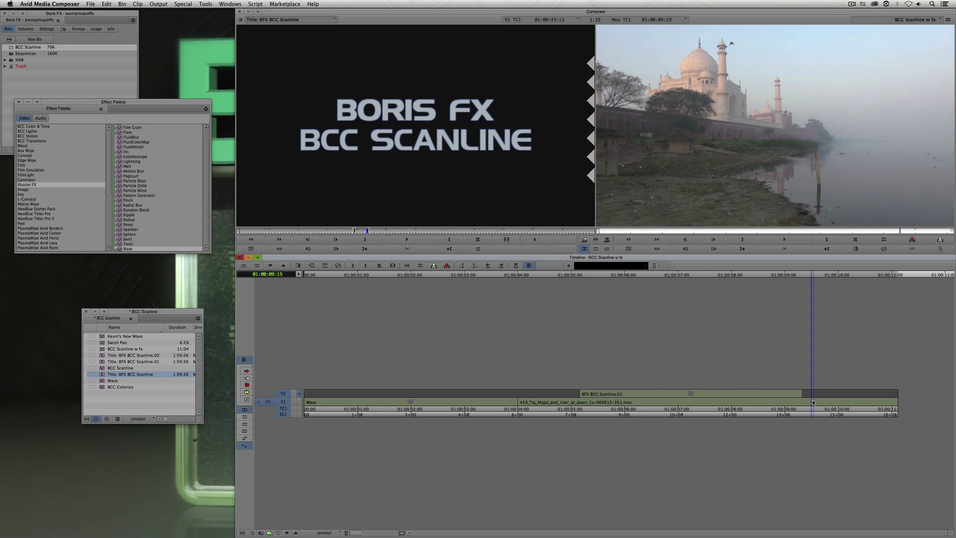
pyautogui.press('o')
pyautogui.moveTo(267, 402); pyautogui.dragTo(268, 392)
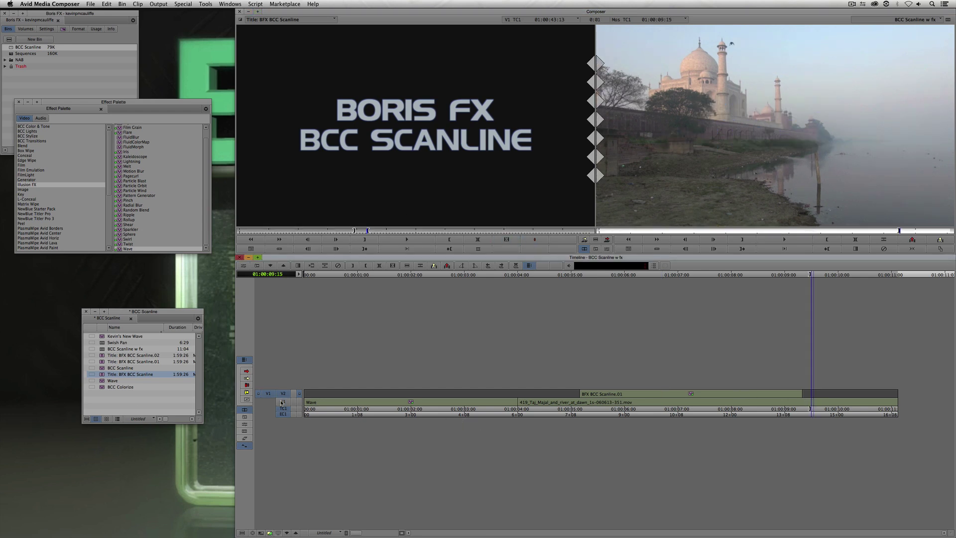
pyautogui.press('b')
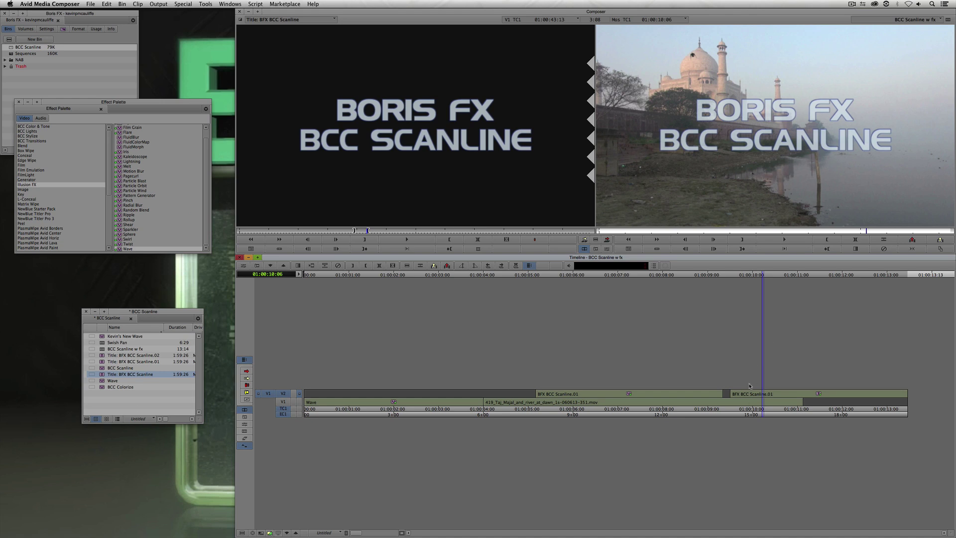
# Step into the newly added title's nest and monitor its Graphic Fill track on V2
pyautogui.click(295, 532)
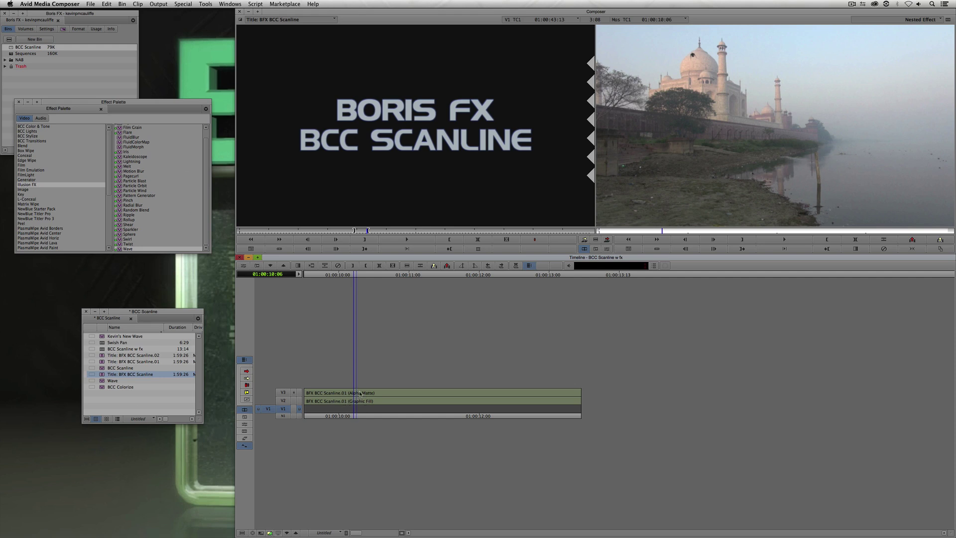
pyautogui.press('Left')
pyautogui.press('Left')
pyautogui.click(299, 401)
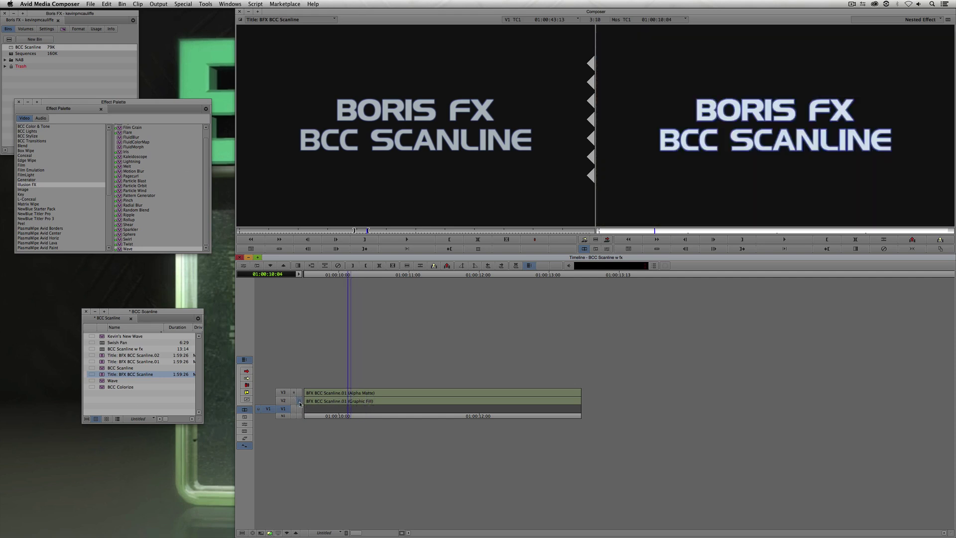
pyautogui.moveTo(362, 402); pyautogui.dragTo(441, 405)
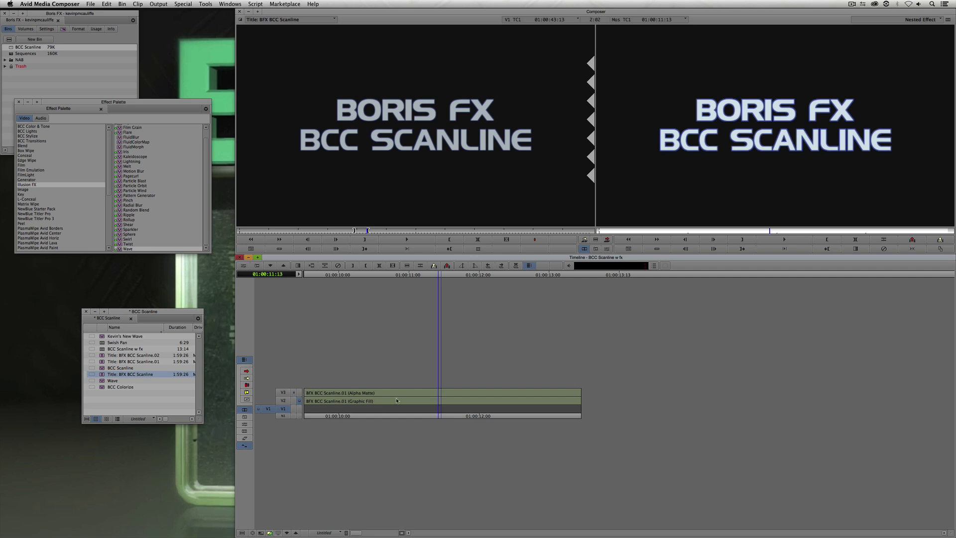
# Monitor the title's Alpha Matte track on V3, step out of the nest and park at 01:00:10:08
pyautogui.click(300, 393)
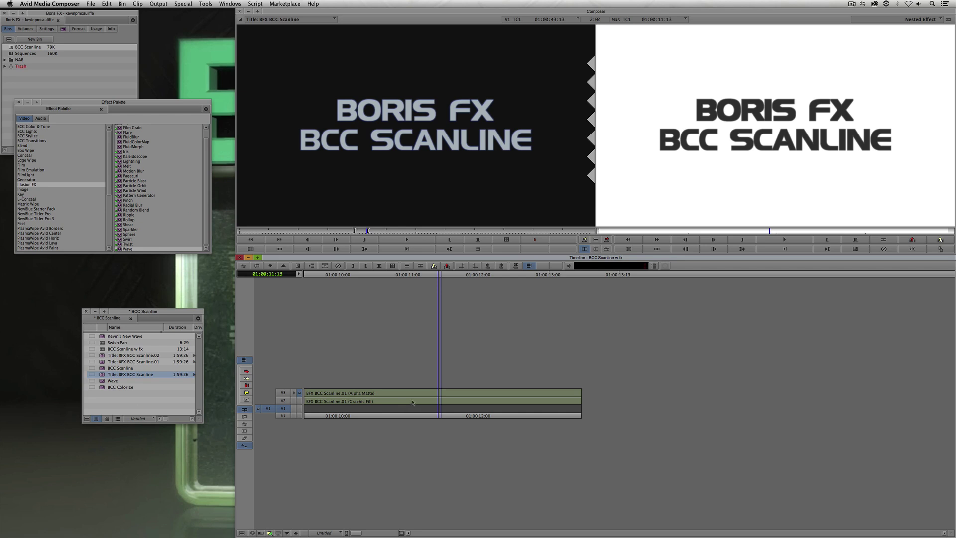
pyautogui.click(297, 533)
pyautogui.click(764, 403)
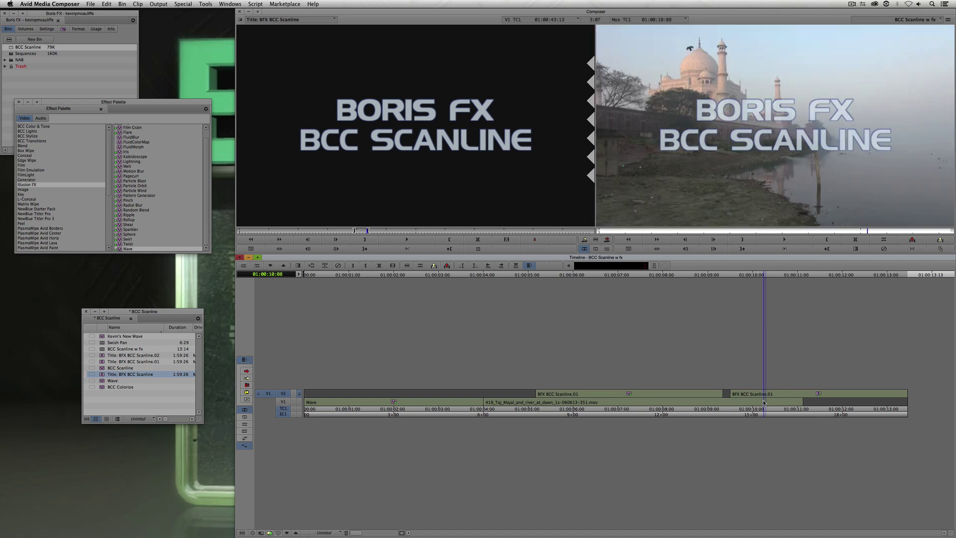
# Remove the title segment added at 01:00:09:15 and step into the remaining V2 title's nest at 01:00:06:00
pyautogui.press('Delete')
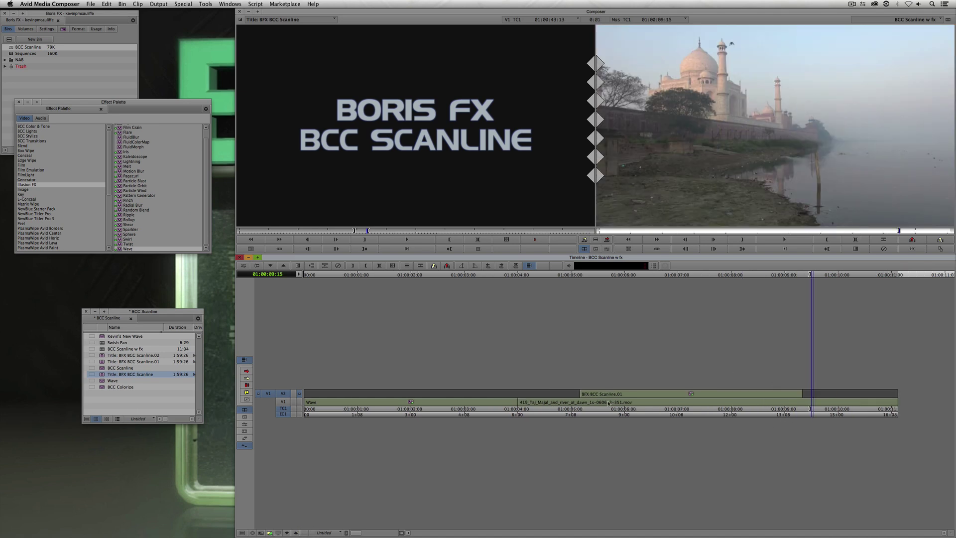
pyautogui.click(625, 378)
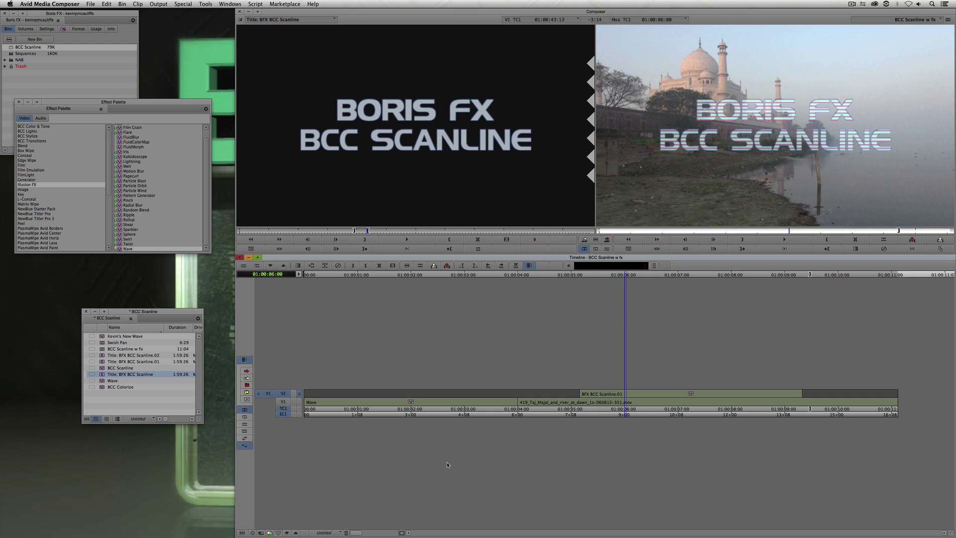
pyautogui.click(287, 533)
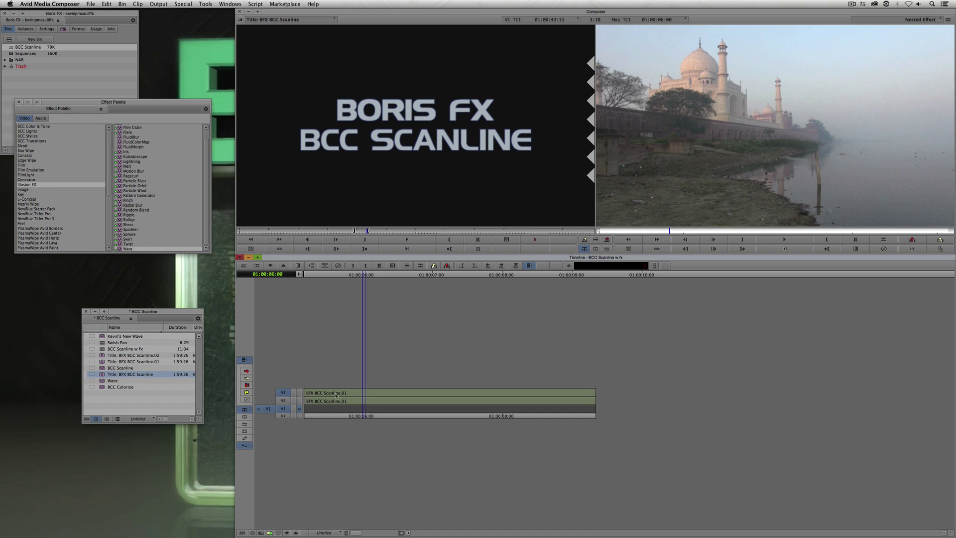
# Monitor the nested V3 matte track and apply the saved Kevin's New Wave effect to both the V2 and V3 segments
pyautogui.click(299, 393)
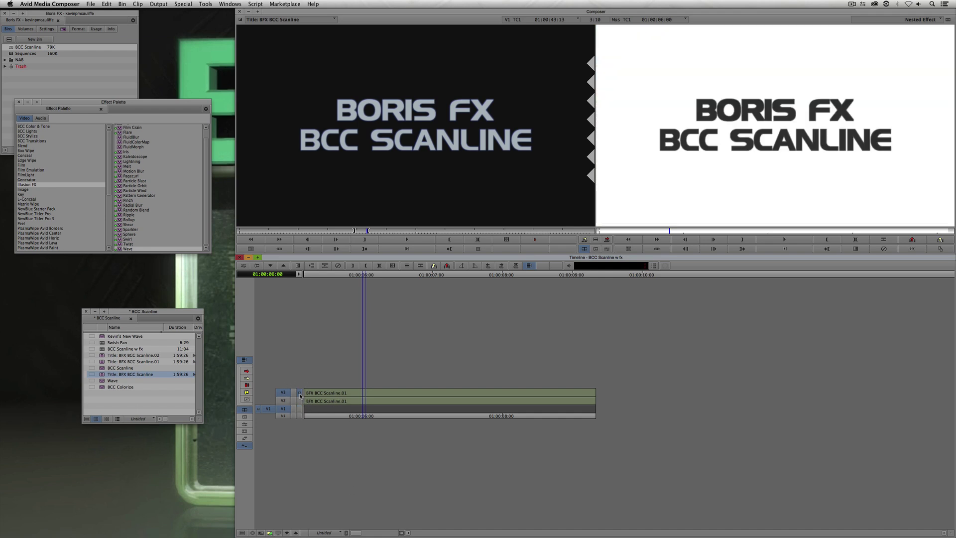
pyautogui.moveTo(124, 336); pyautogui.dragTo(374, 402)
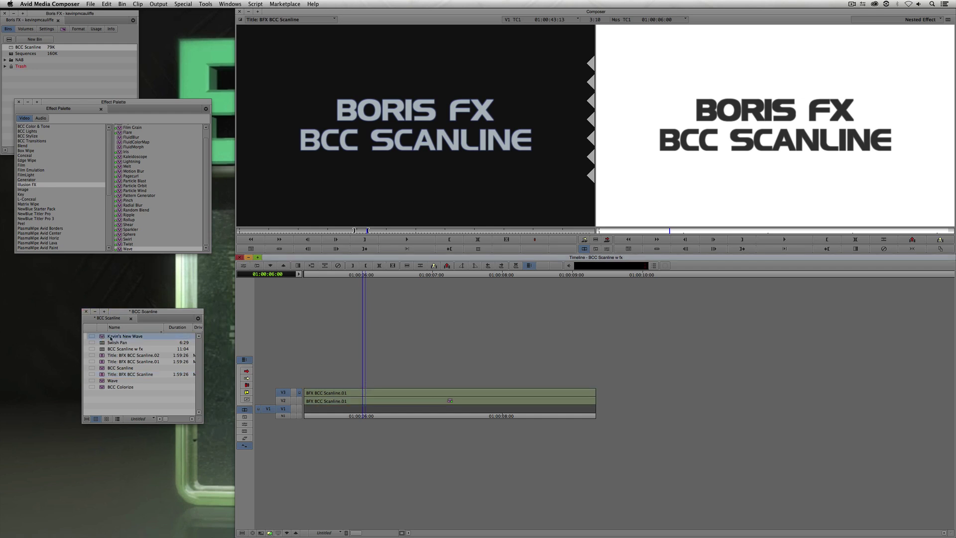
pyautogui.moveTo(110, 338); pyautogui.dragTo(362, 394)
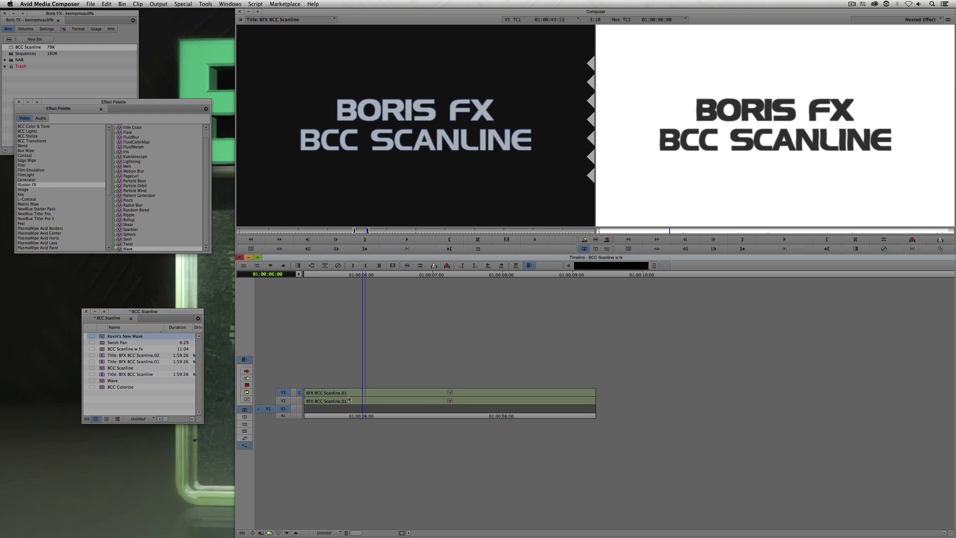
# Play and scrub through the nested title, step out of the nest and park at 01:00:05:24
pyautogui.press('space')
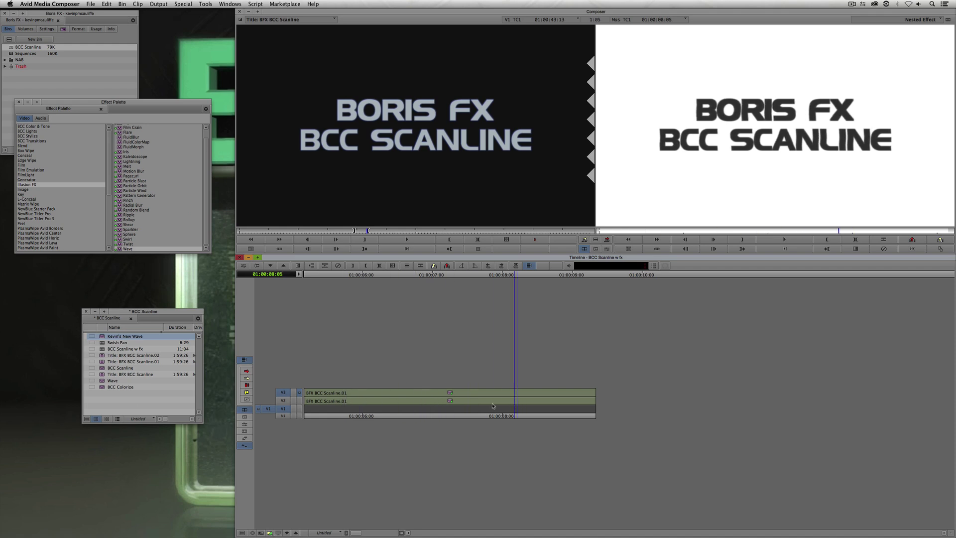
pyautogui.moveTo(493, 406); pyautogui.dragTo(352, 408)
pyautogui.click(297, 531)
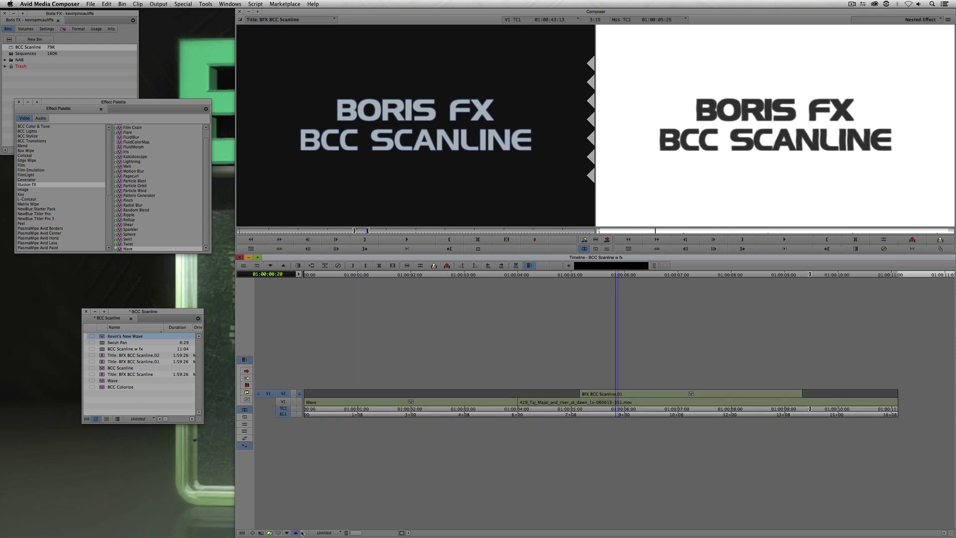
pyautogui.moveTo(608, 402)
pyautogui.mouseDown()
pyautogui.moveTo(701, 402)
pyautogui.moveTo(614, 404)
pyautogui.mouseUp()
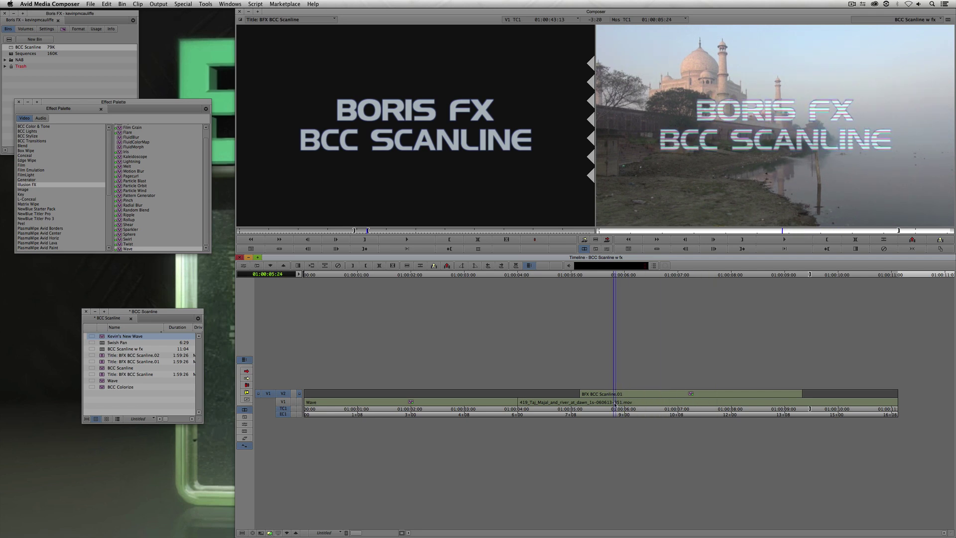
# Open the title's BCC Scanline effect for editing and examine the enlarged title playing up to 01:00:06:09
pyautogui.press('F8')
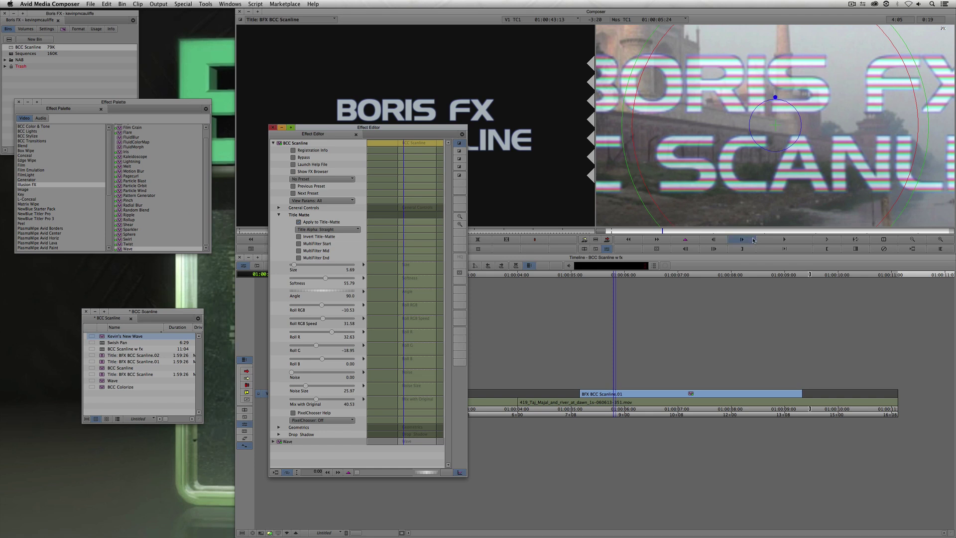
pyautogui.click(778, 241)
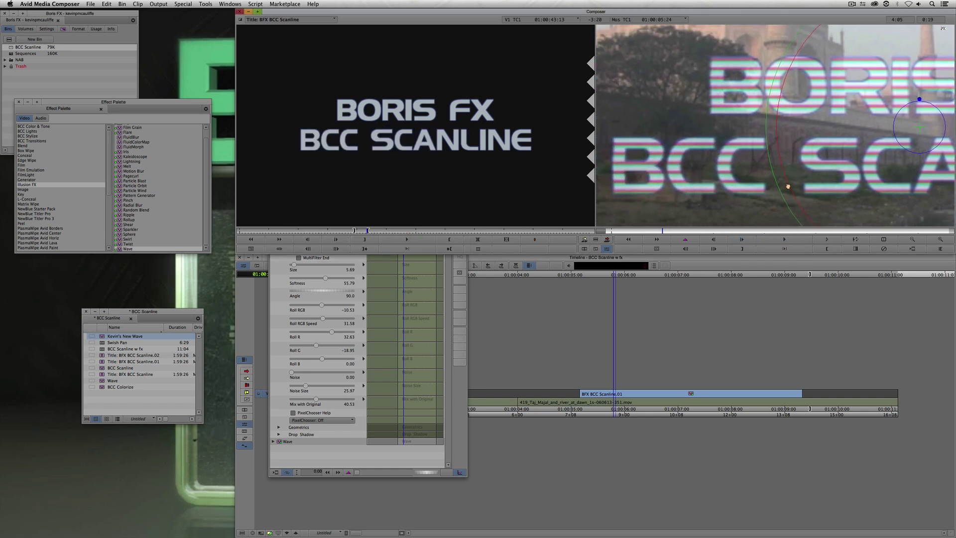
pyautogui.click(614, 393)
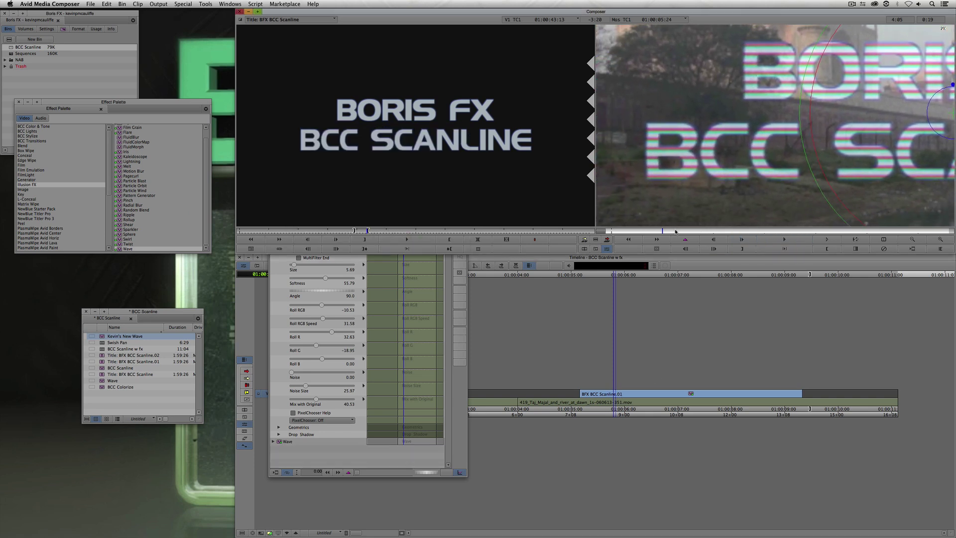
pyautogui.press('space')
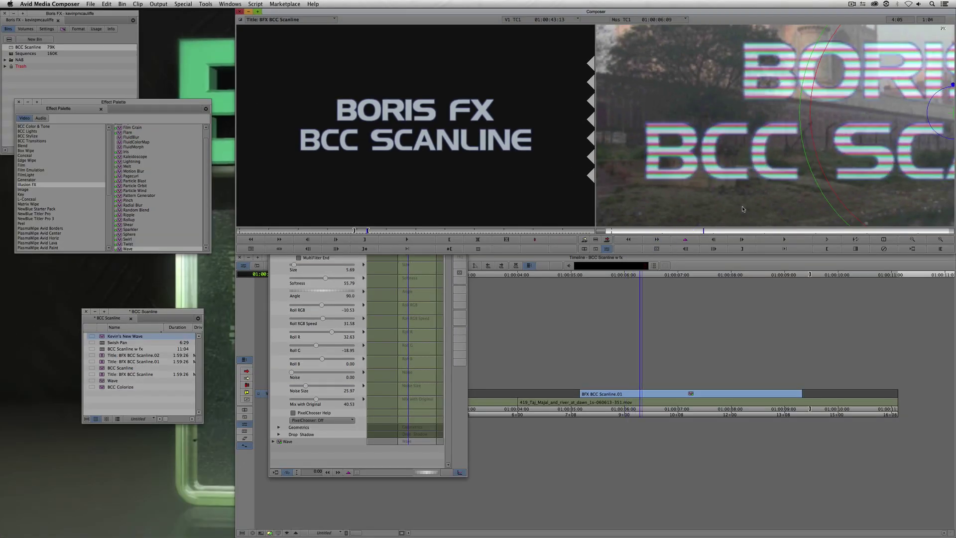
pyautogui.click(912, 239)
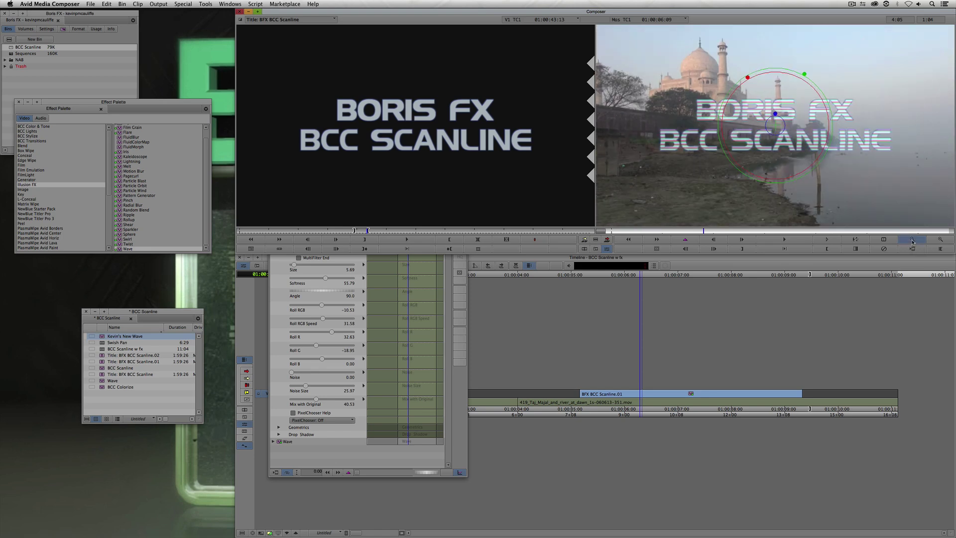
# Bring the Effect Editor forward and enable the Drop Shadow in the title's BCC Scanline effect
pyautogui.click(448, 310)
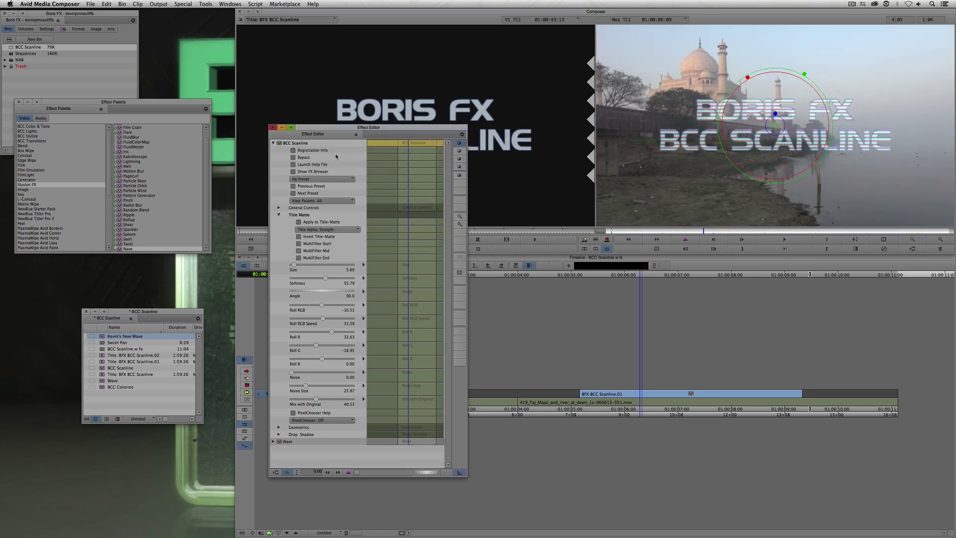
pyautogui.click(273, 143)
pyautogui.click(273, 143)
pyautogui.click(279, 434)
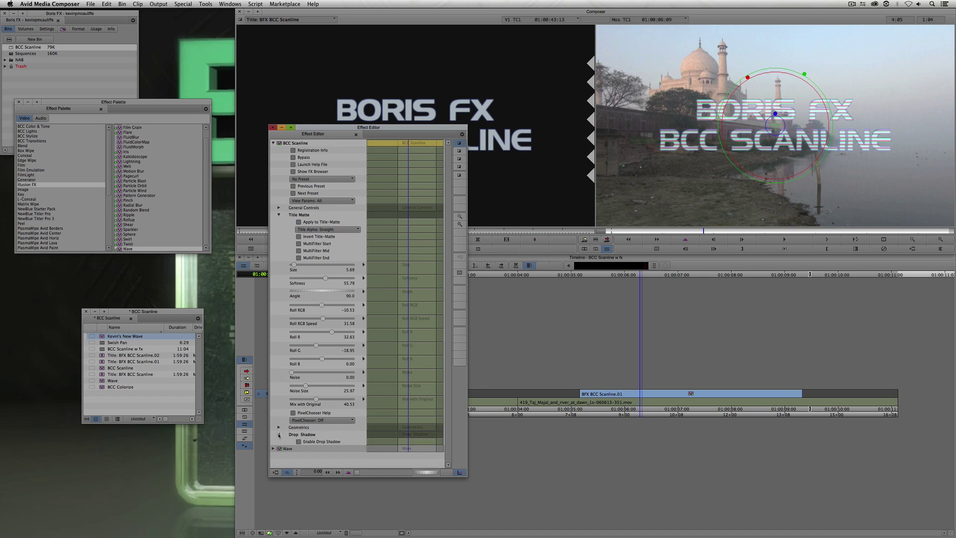
pyautogui.click(298, 441)
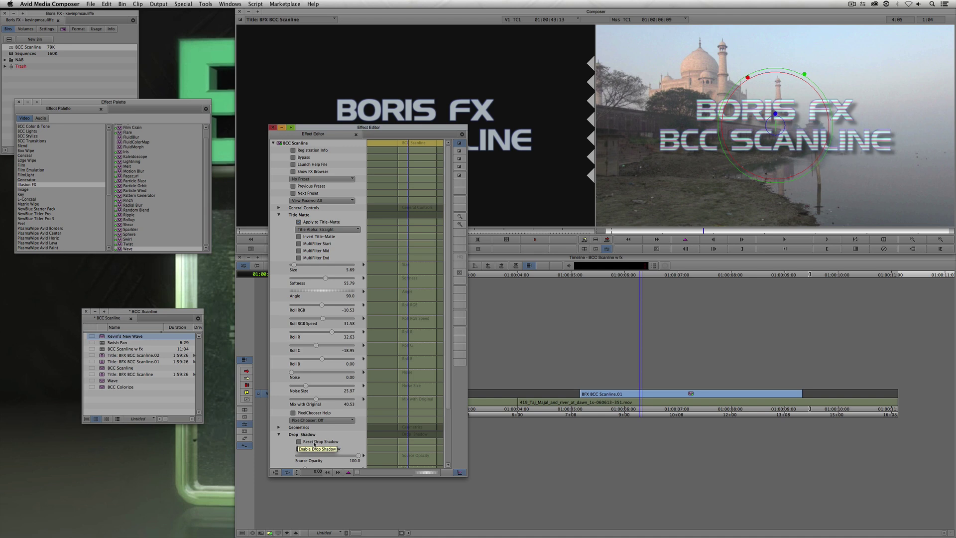
# Set the drop shadow's intensity to 100 and slightly reduce its softness
pyautogui.scroll(-3, 288, 447)
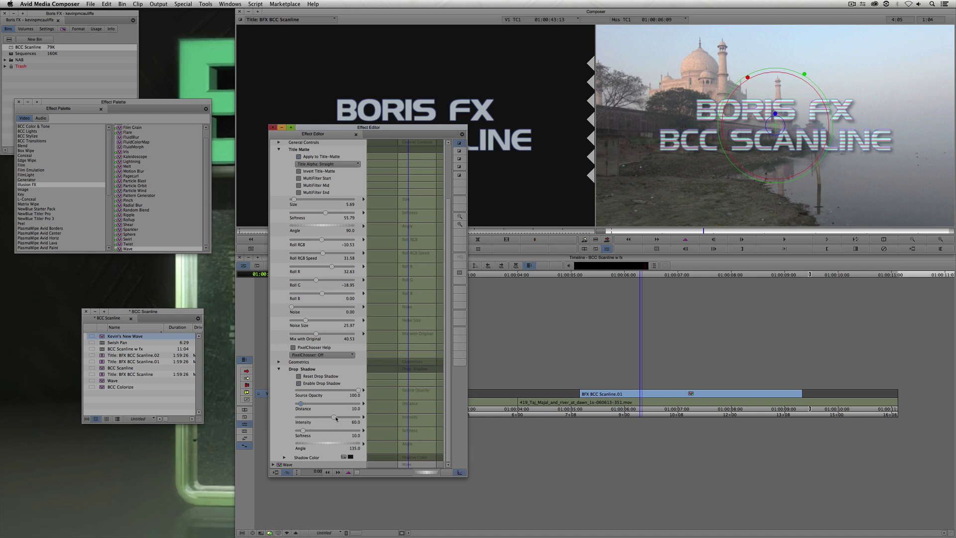
pyautogui.moveTo(336, 419); pyautogui.dragTo(379, 419)
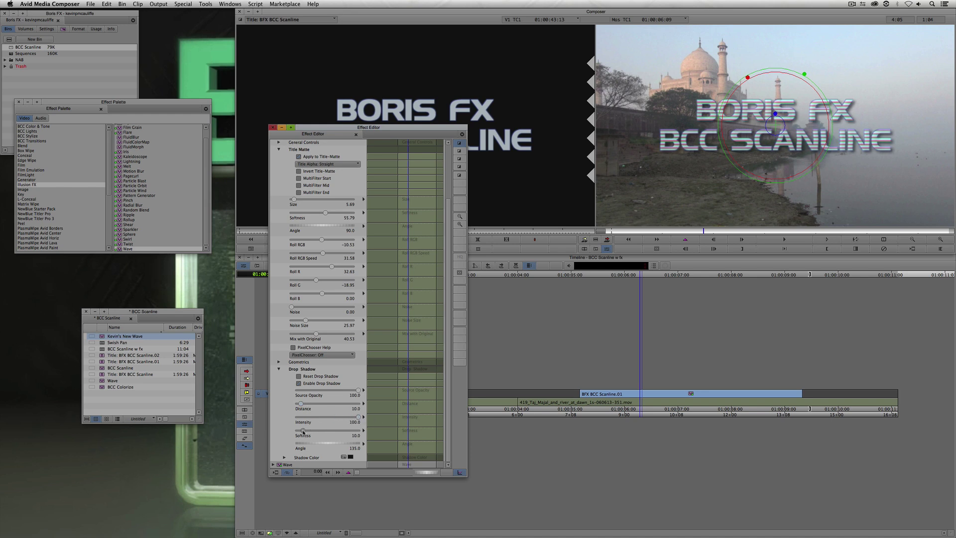
pyautogui.moveTo(303, 430); pyautogui.dragTo(301, 431)
# Reposition the title through the BCC Scanline Geometrics, with X Point at -137.4 and Y Point at 312.2
pyautogui.click(279, 362)
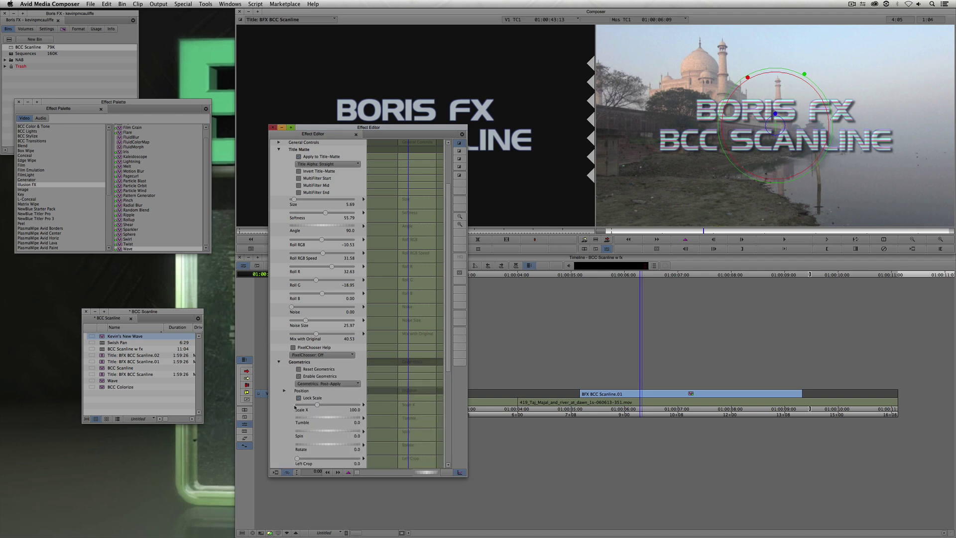
pyautogui.click(284, 391)
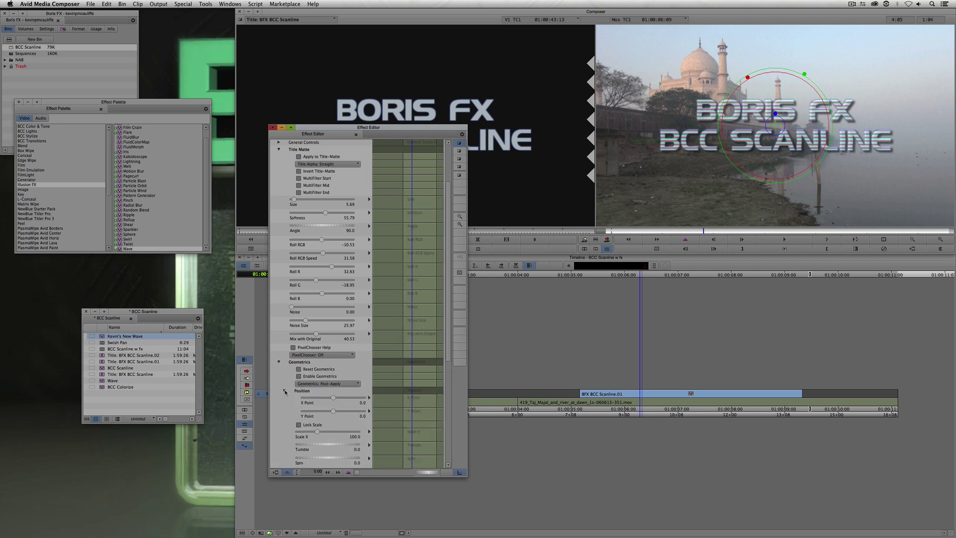
pyautogui.moveTo(333, 410)
pyautogui.mouseDown()
pyautogui.moveTo(344, 412)
pyautogui.moveTo(329, 402)
pyautogui.mouseUp()
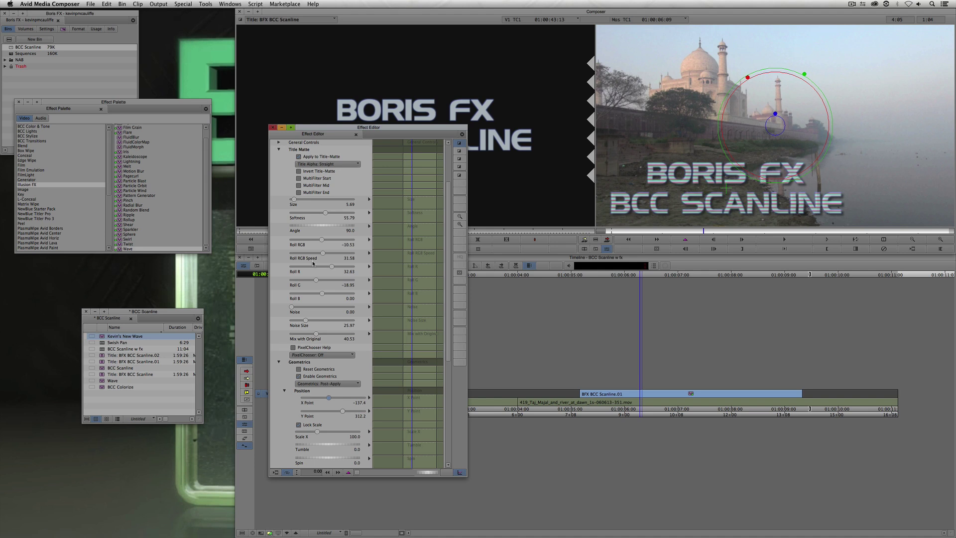
# Close the Effect Editor and the Effect Palette, and move the BCC Scanline bin below the project window
pyautogui.click(272, 128)
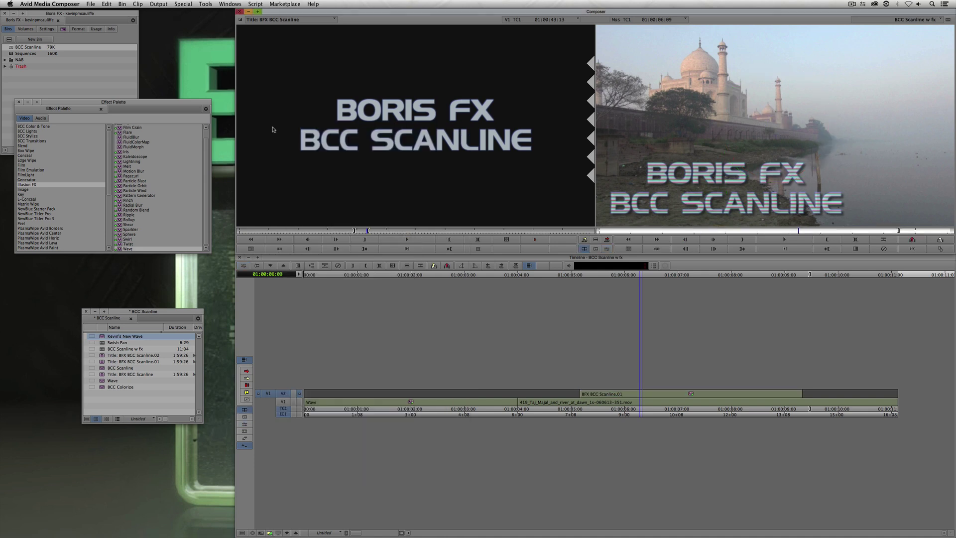
pyautogui.moveTo(180, 309); pyautogui.dragTo(77, 177)
pyautogui.click(19, 101)
# Load the Swish Pan sequence from the bin, scrub through its first clip and park at the start
pyautogui.click(60, 262)
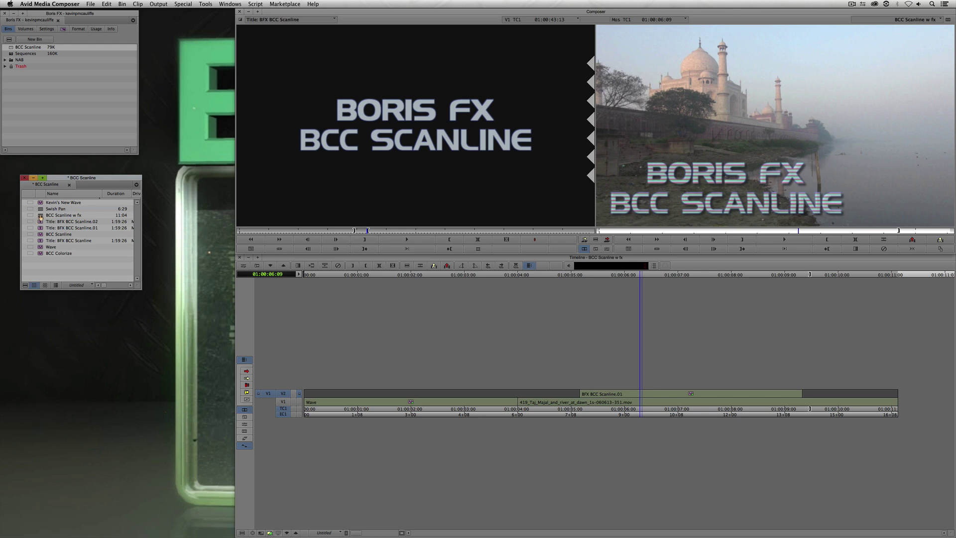
pyautogui.doubleClick(40, 208)
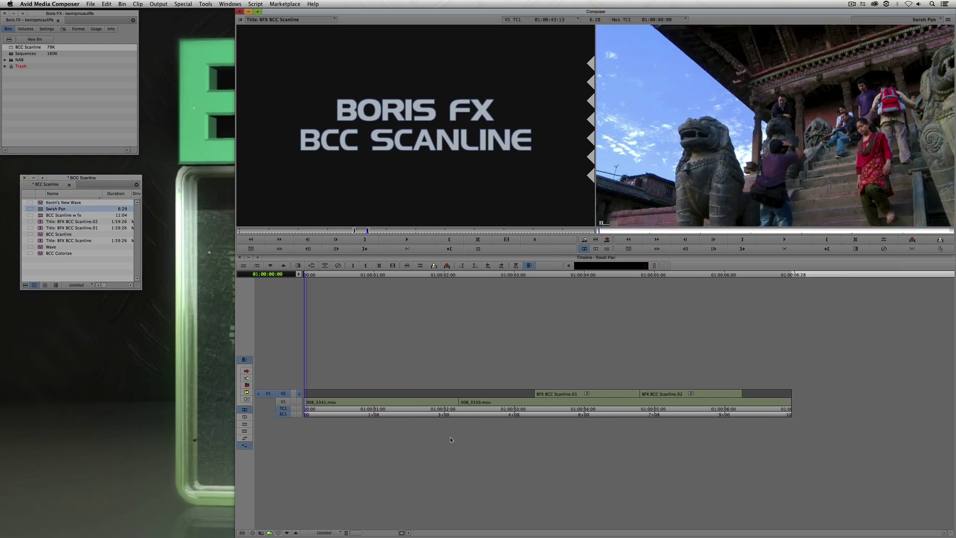
pyautogui.moveTo(381, 404); pyautogui.dragTo(305, 395)
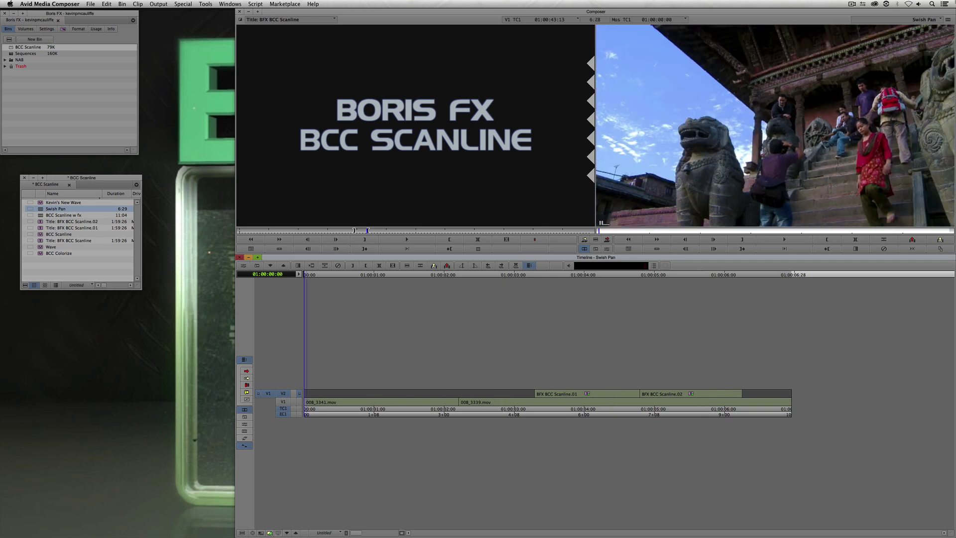
# Apply the BCC Swish Pan transition to the cut between the two V1 clips and review it, parking at 01:00:01:21
pyautogui.press('super+8')
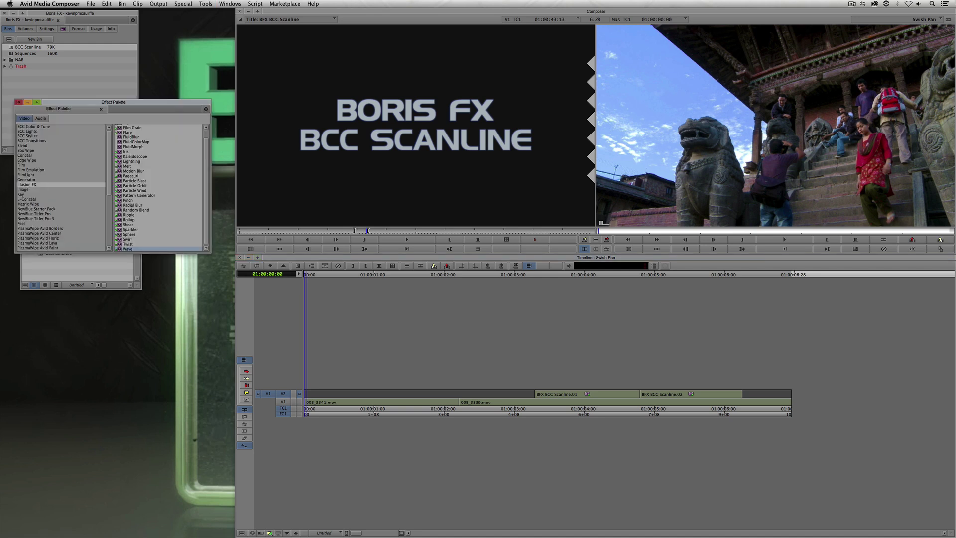
pyautogui.click(41, 142)
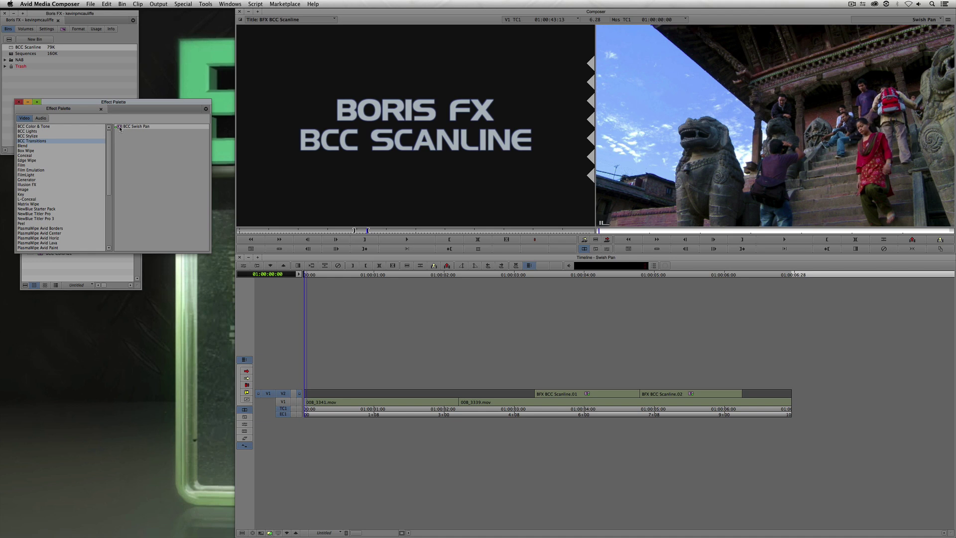
pyautogui.moveTo(120, 128); pyautogui.dragTo(460, 402)
pyautogui.hotkey('ctrl', 'space')
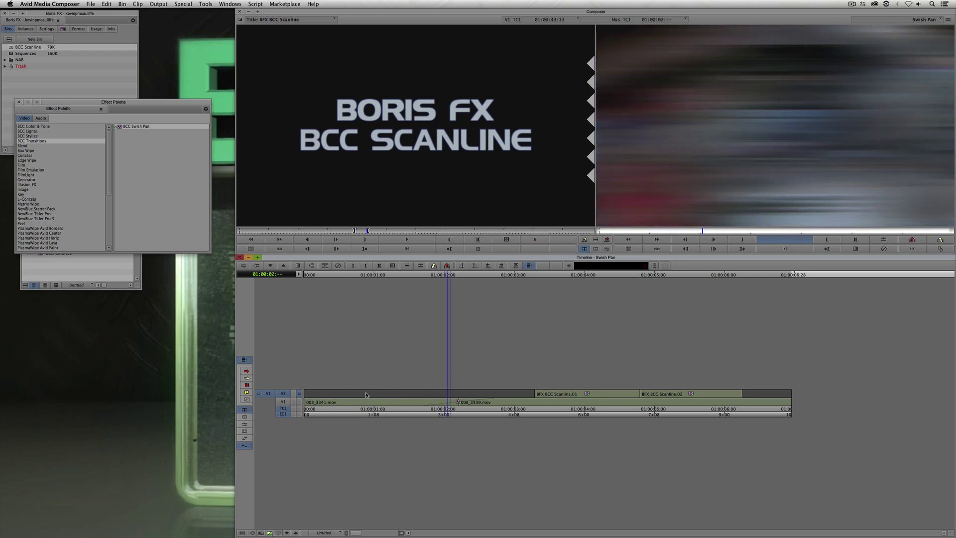
pyautogui.moveTo(512, 410); pyautogui.dragTo(425, 415)
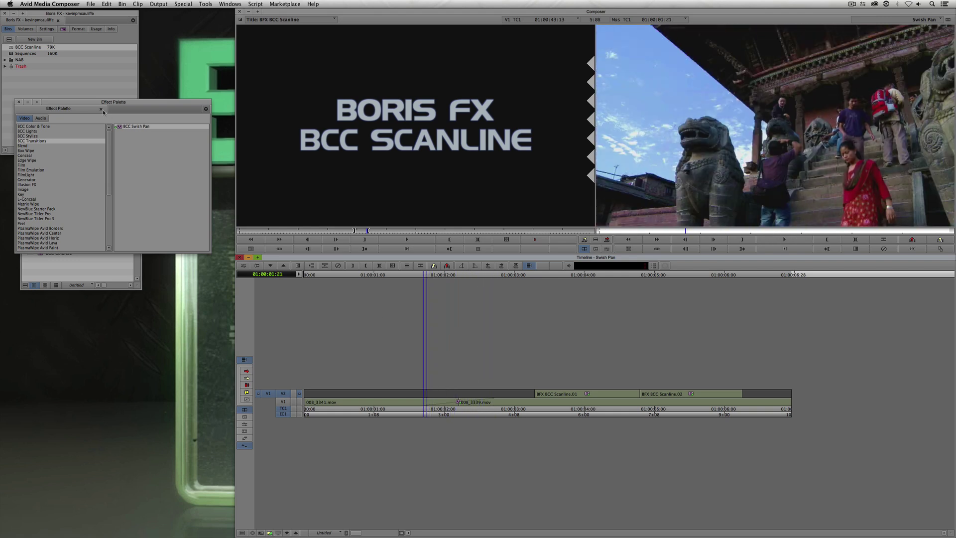
# Park at 01:00:02:06, open the BCC Swish Pan transition in the Effect Editor and move the editor clear of the transition
pyautogui.click(463, 404)
pyautogui.doubleClick(464, 405)
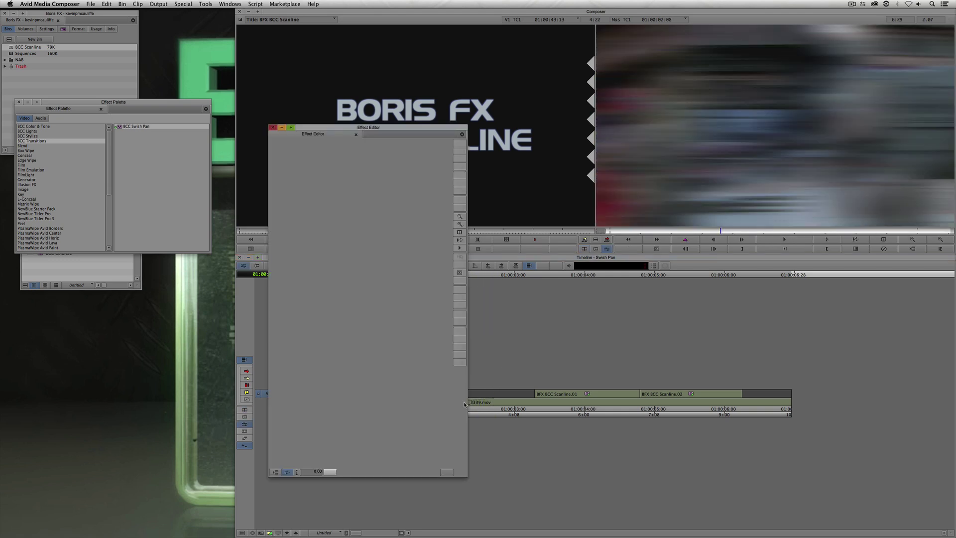
pyautogui.moveTo(376, 131); pyautogui.dragTo(181, 130)
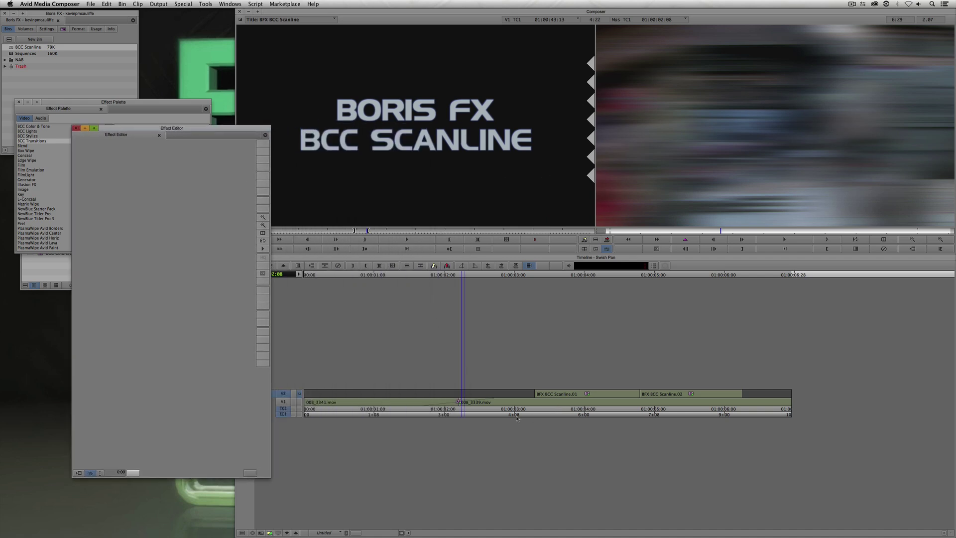
pyautogui.click(460, 403)
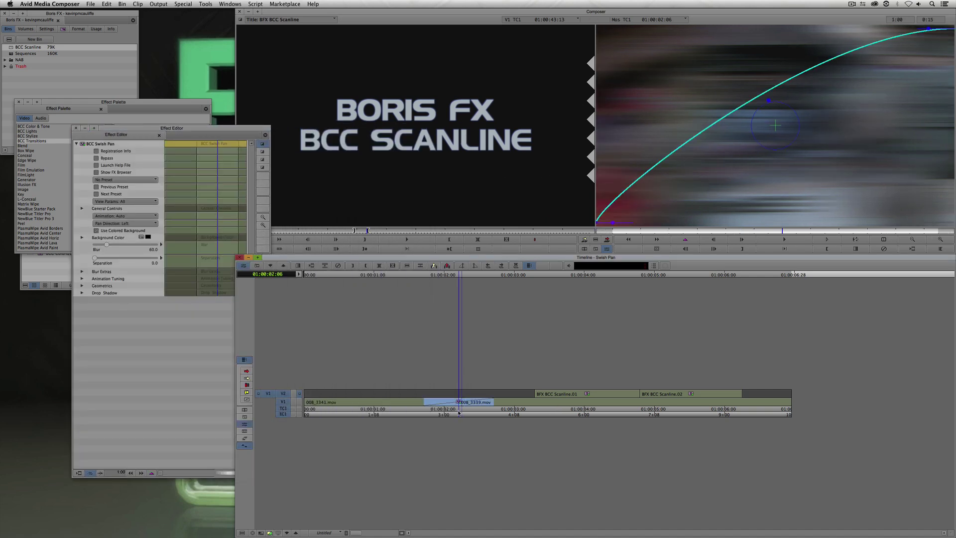
pyautogui.moveTo(190, 136); pyautogui.dragTo(255, 128)
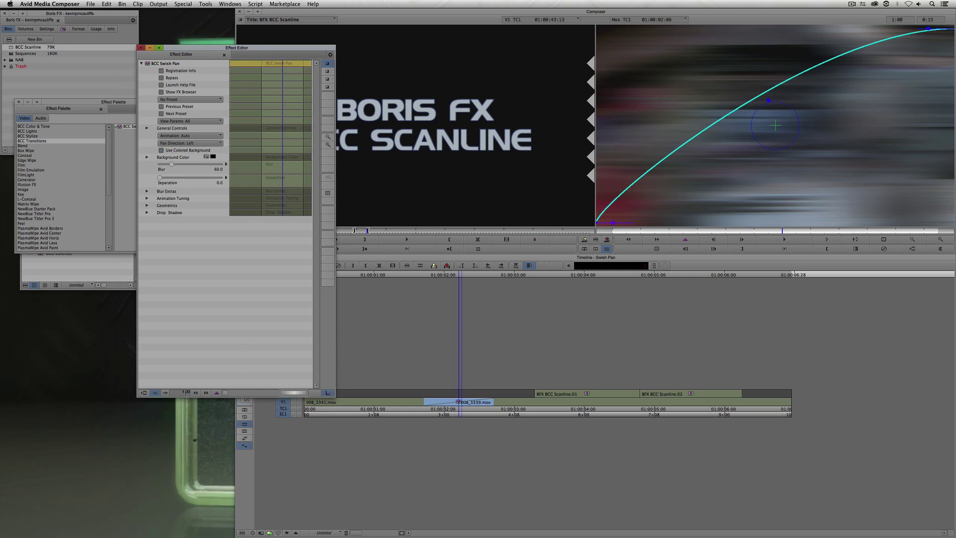
# Set the BCC Swish Pan transition's duration to 12 frames
pyautogui.click(184, 392)
pyautogui.write('12')
pyautogui.press('Return')
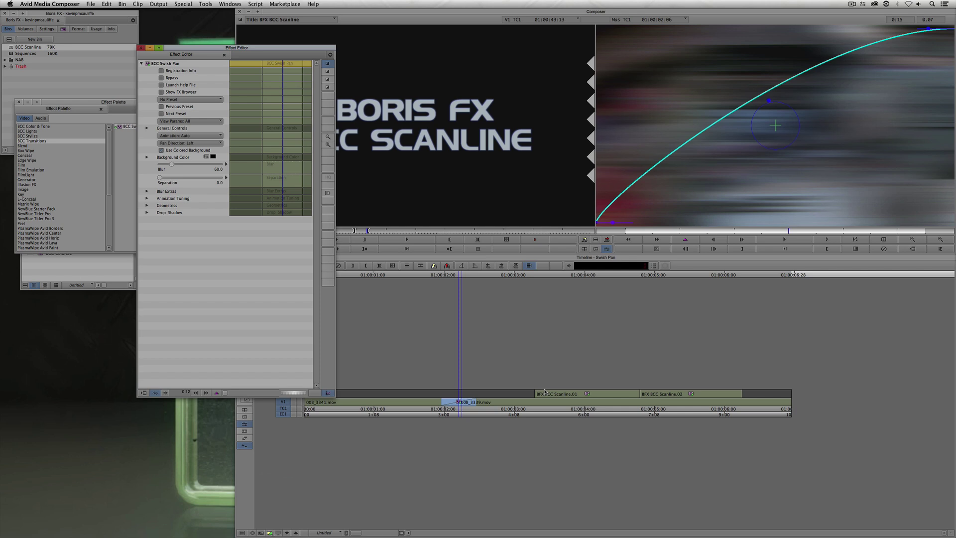
# Close the Effect Editor and play through the shortened BCC Swish Pan transition
pyautogui.press('super+w')
pyautogui.click(415, 407)
pyautogui.press('space')
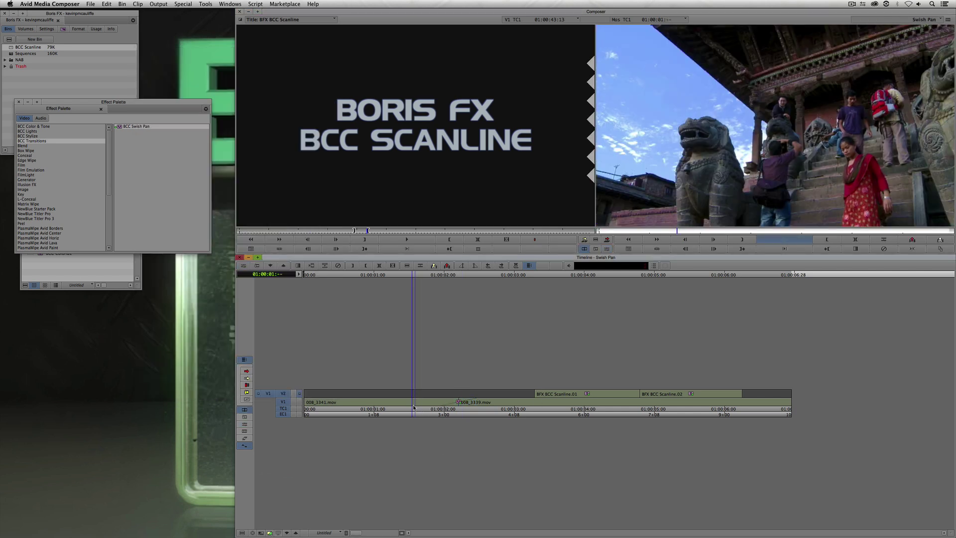
# Park at 01:00:02:05, try a stronger ease-in and slightly adjusted ease-out on the BCC Swish Pan animation curve, and play it back
pyautogui.moveTo(454, 411)
pyautogui.mouseDown()
pyautogui.moveTo(425, 412)
pyautogui.moveTo(457, 409)
pyautogui.mouseUp()
pyautogui.press('super+8')
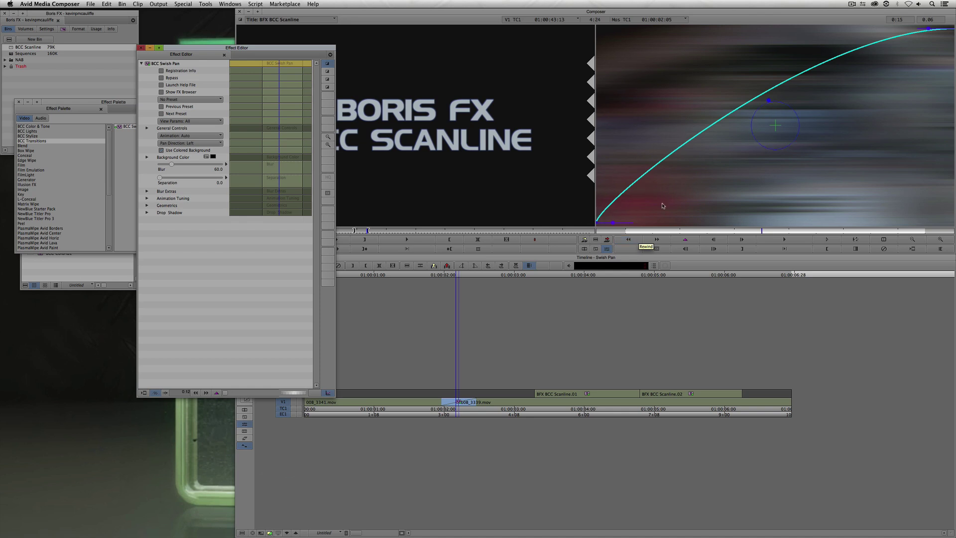
pyautogui.click(613, 223)
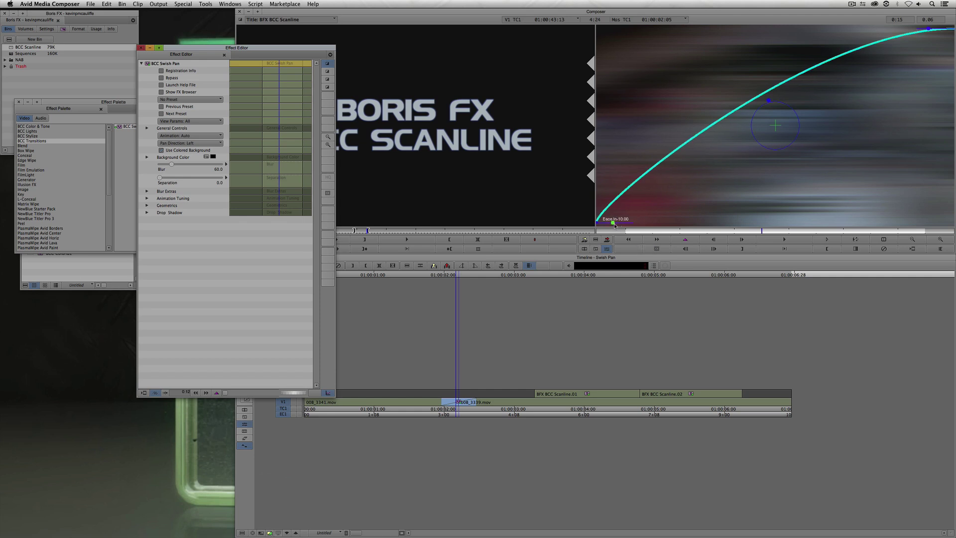
pyautogui.moveTo(614, 225); pyautogui.dragTo(623, 225)
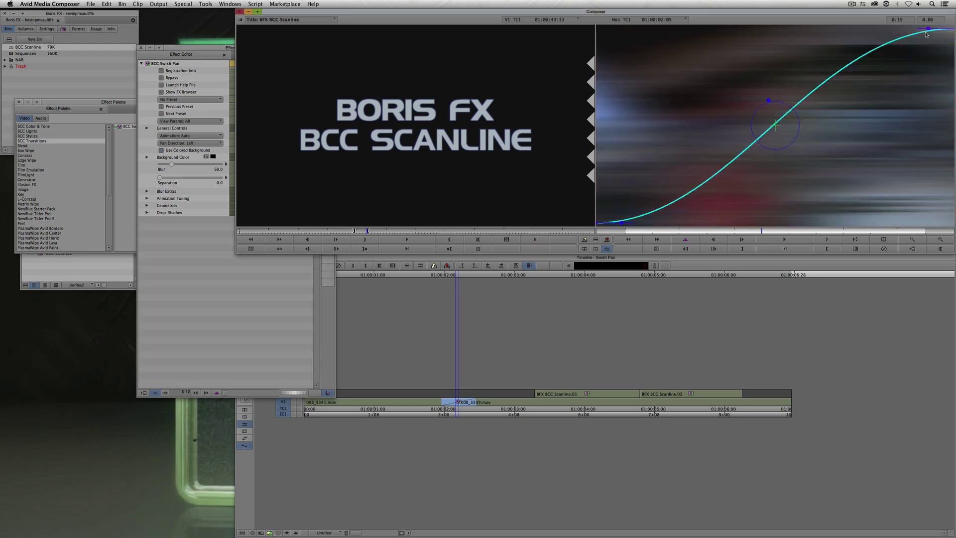
pyautogui.moveTo(927, 28); pyautogui.dragTo(924, 30)
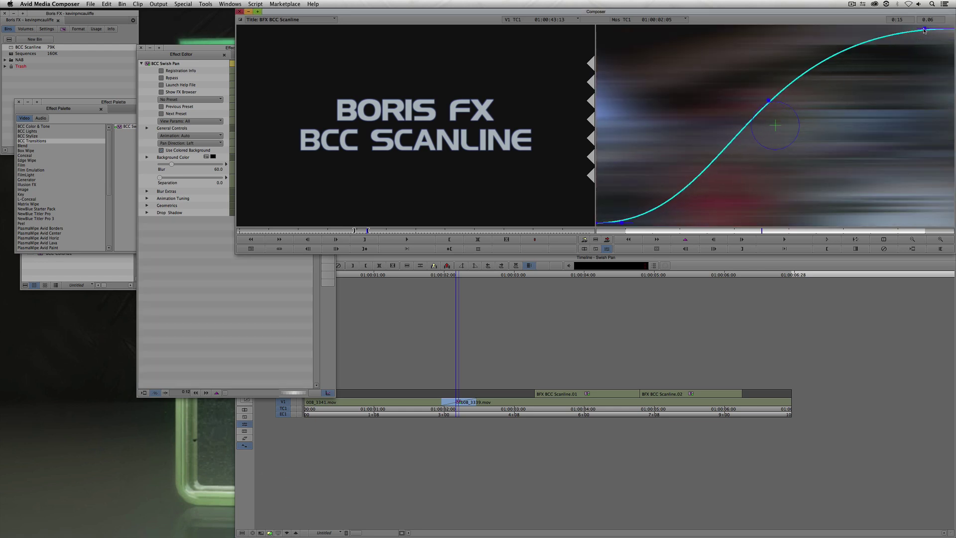
pyautogui.moveTo(621, 225)
pyautogui.moveTo(621, 226); pyautogui.dragTo(627, 222)
pyautogui.click(607, 249)
pyautogui.click(421, 400)
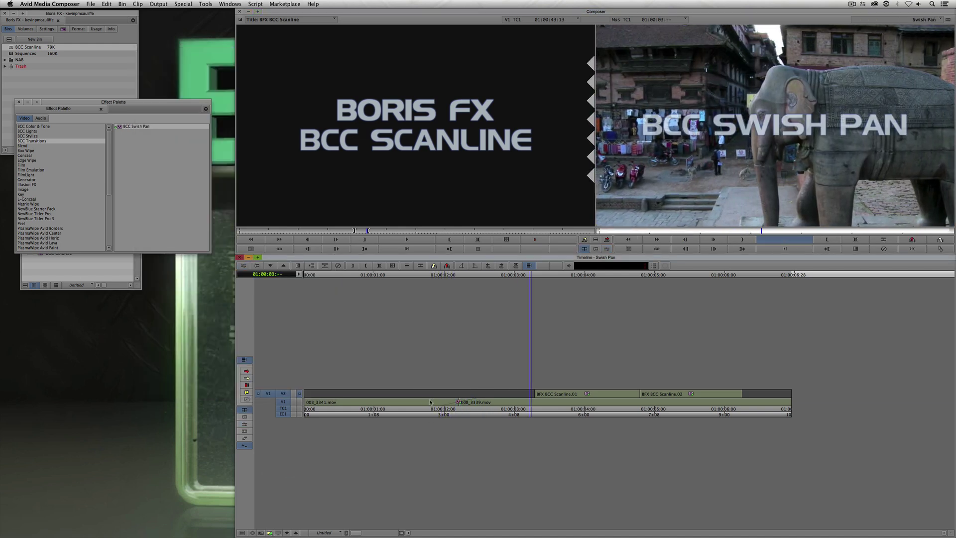
# Park at 01:00:02:03 and set the BCC Swish Pan transition's duration to 12 frames again
pyautogui.moveTo(445, 403)
pyautogui.mouseDown()
pyautogui.moveTo(403, 403)
pyautogui.moveTo(460, 407)
pyautogui.moveTo(427, 405)
pyautogui.moveTo(452, 406)
pyautogui.mouseUp()
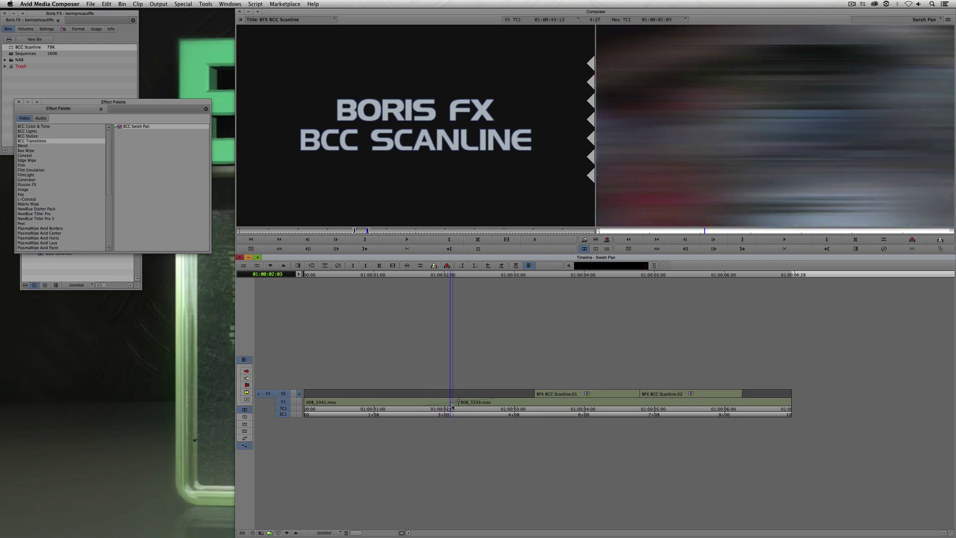
pyautogui.press('F8')
pyautogui.click(186, 392)
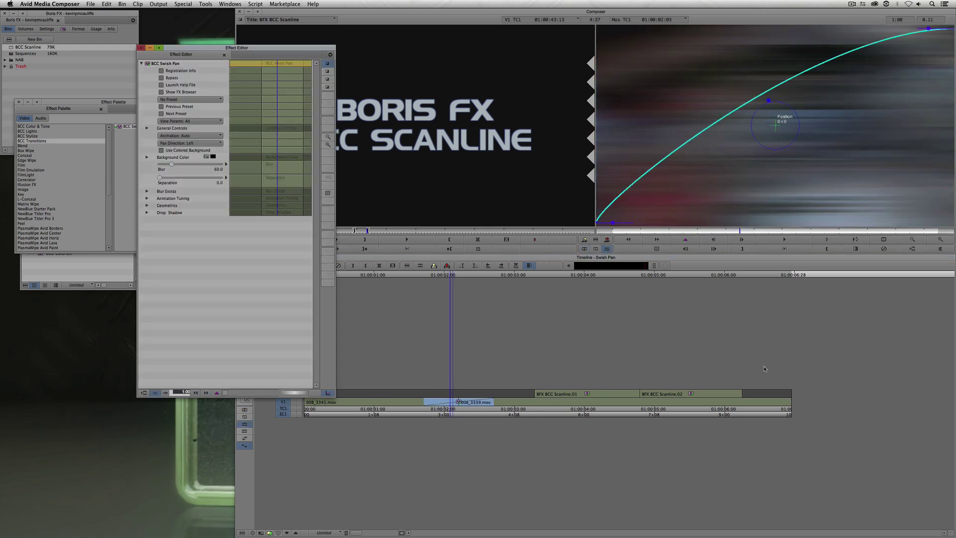
pyautogui.write('12')
pyautogui.press('Return')
pyautogui.press('F8')
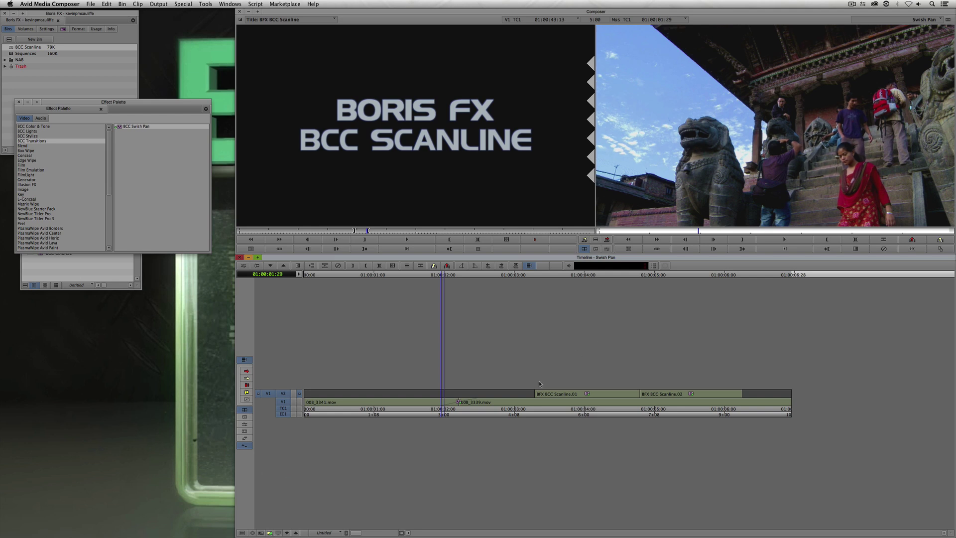
# Increase the ease-in on the BCC Swish Pan animation curve at 01:00:02:03 for a smooth S-shape and adjust the ease-out handle
pyautogui.click(446, 406)
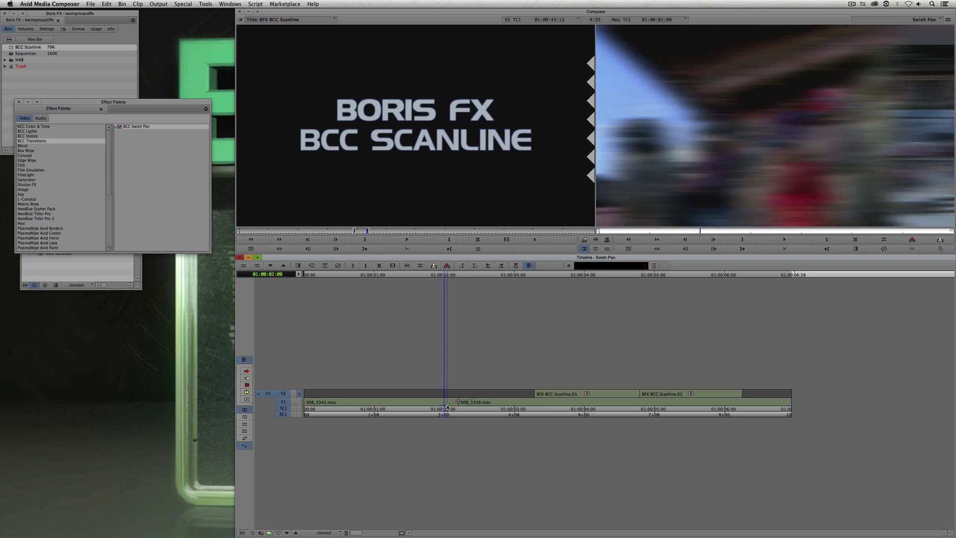
pyautogui.moveTo(447, 407); pyautogui.dragTo(452, 408)
pyautogui.press('super+8')
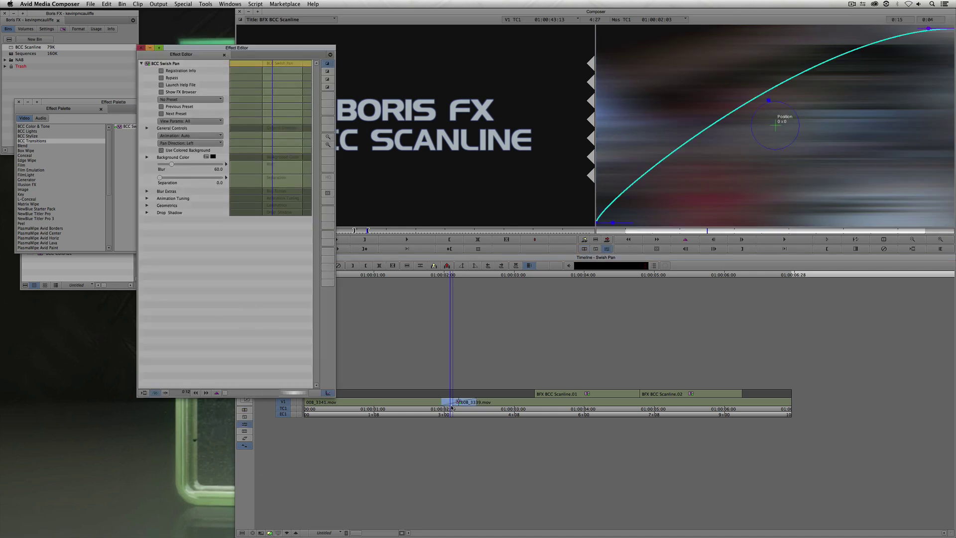
pyautogui.moveTo(622, 225); pyautogui.dragTo(623, 227)
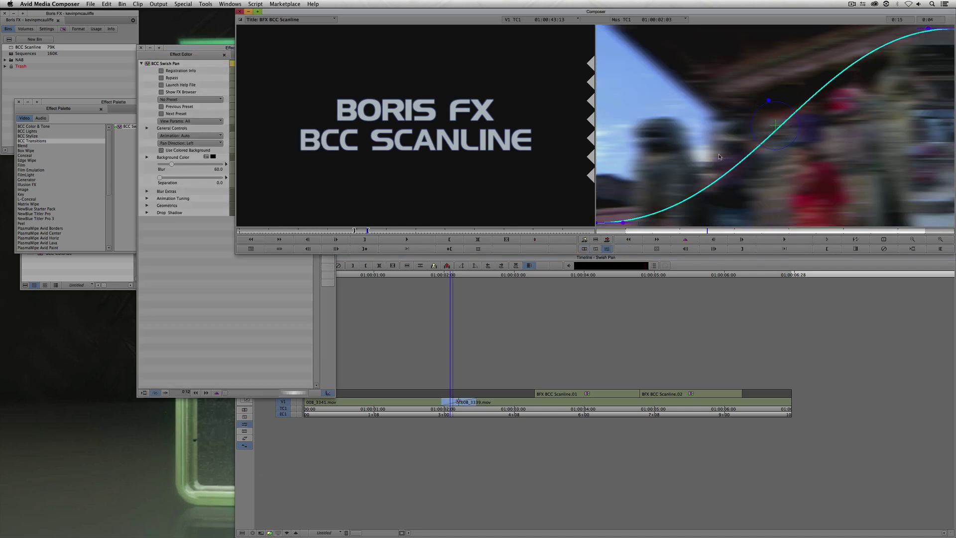
pyautogui.moveTo(929, 30); pyautogui.dragTo(929, 31)
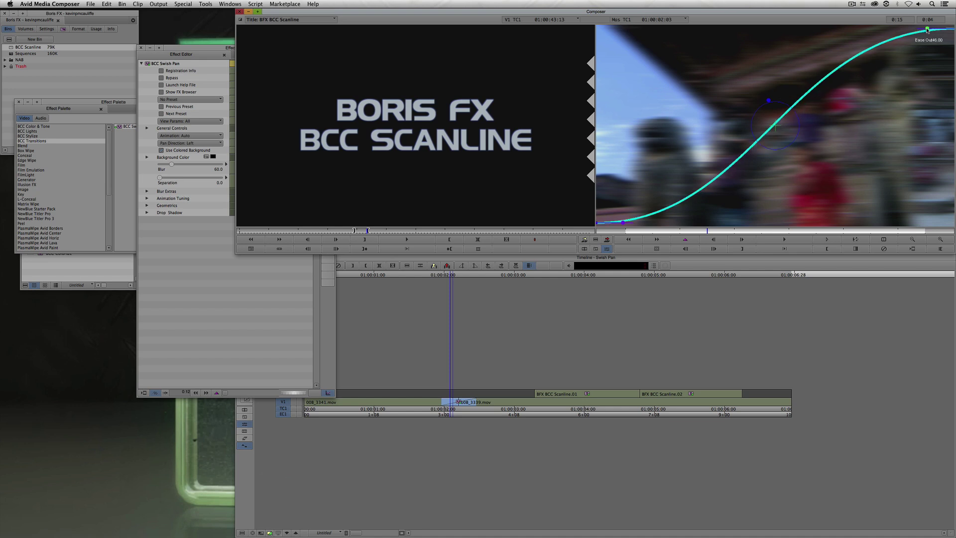
pyautogui.click(400, 441)
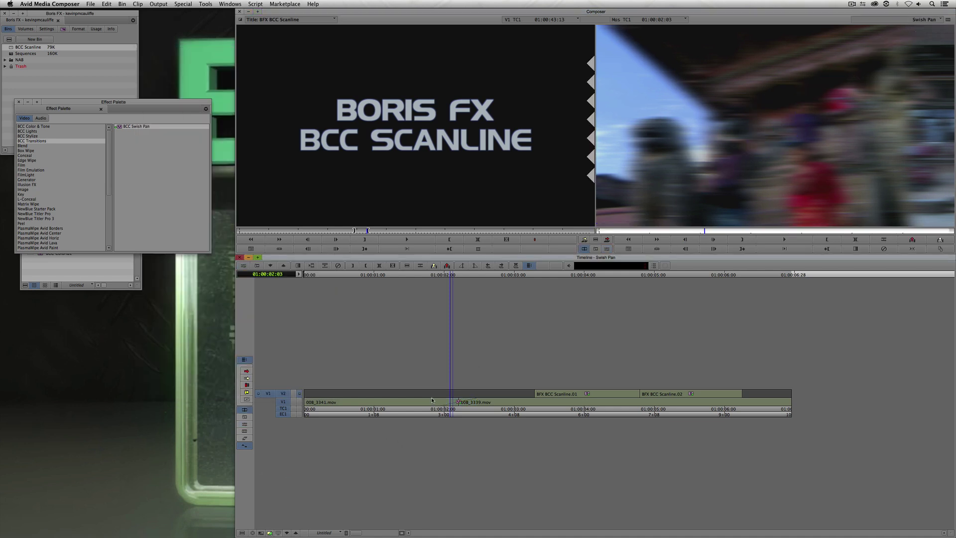
# Review the eased swish pan around the cut and park at 01:00:02:00
pyautogui.moveTo(437, 401); pyautogui.dragTo(439, 399)
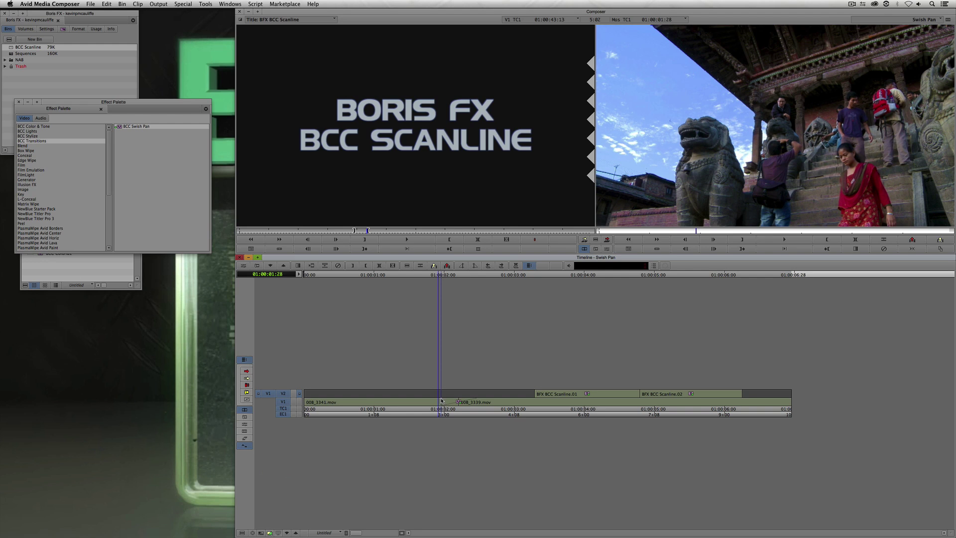
pyautogui.moveTo(441, 400); pyautogui.dragTo(409, 416)
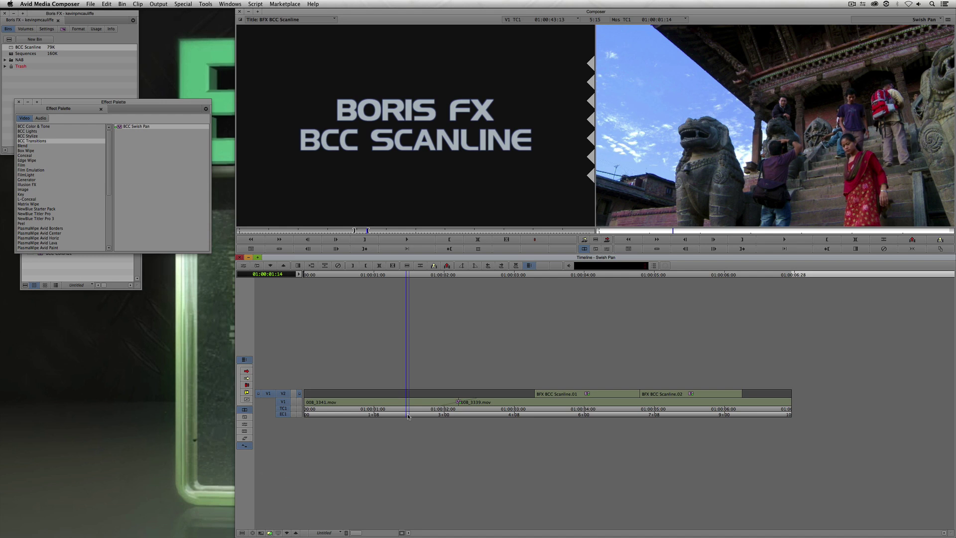
pyautogui.moveTo(408, 416); pyautogui.dragTo(446, 409)
# Open the BCC Swish Pan's Blur Extras and set Blur Delay to -10.0
pyautogui.press(']')
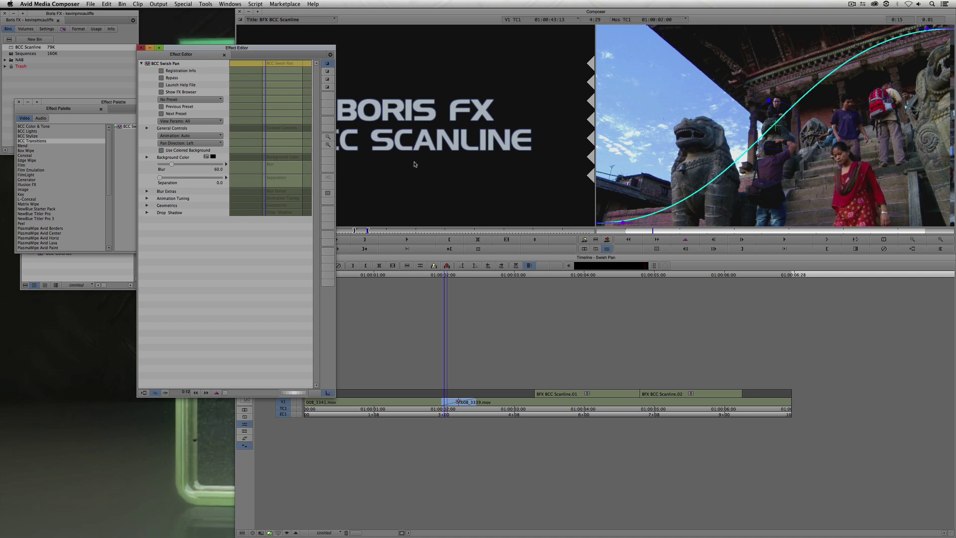
pyautogui.click(147, 192)
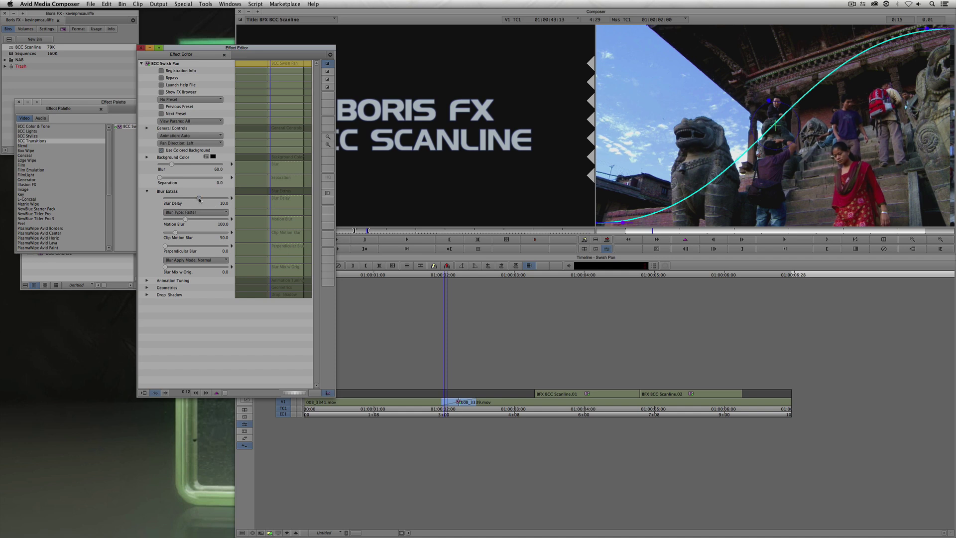
pyautogui.moveTo(199, 199); pyautogui.dragTo(196, 201)
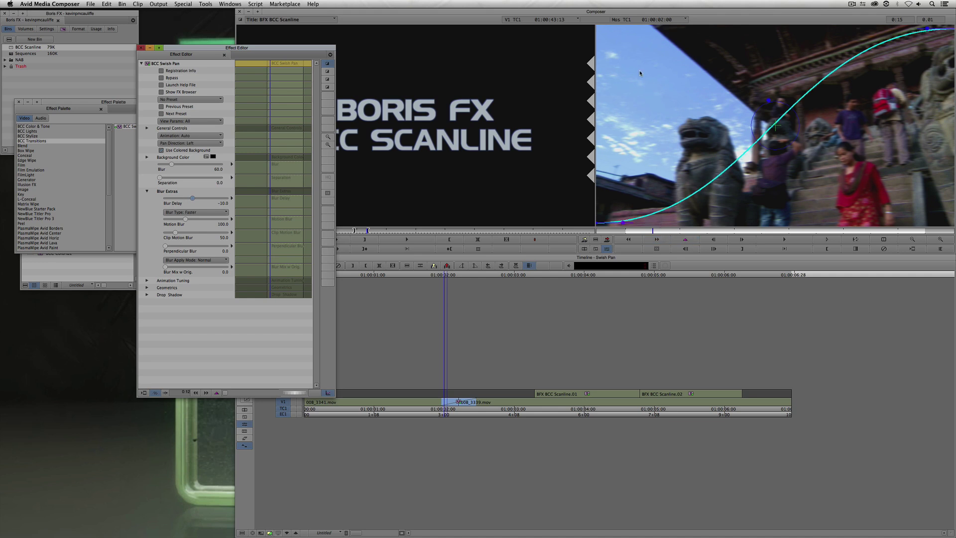
# Scrub the transition from its first frame to its last in the effect preview to check the blur timing
pyautogui.click(626, 231)
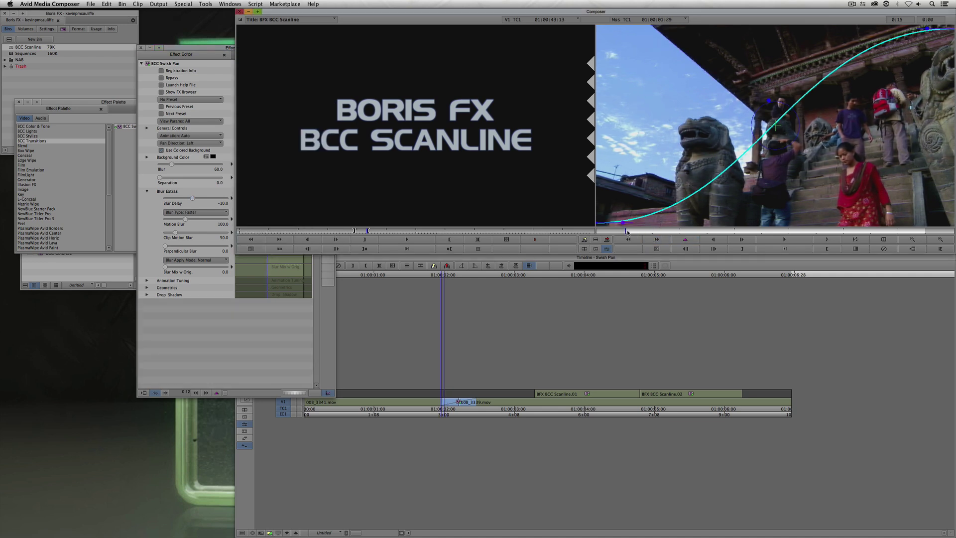
pyautogui.click(642, 231)
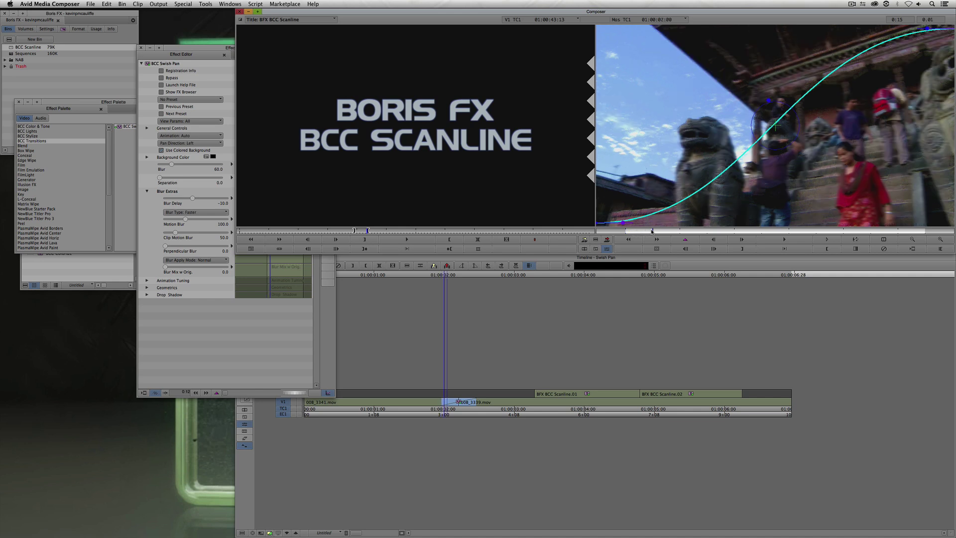
pyautogui.click(670, 231)
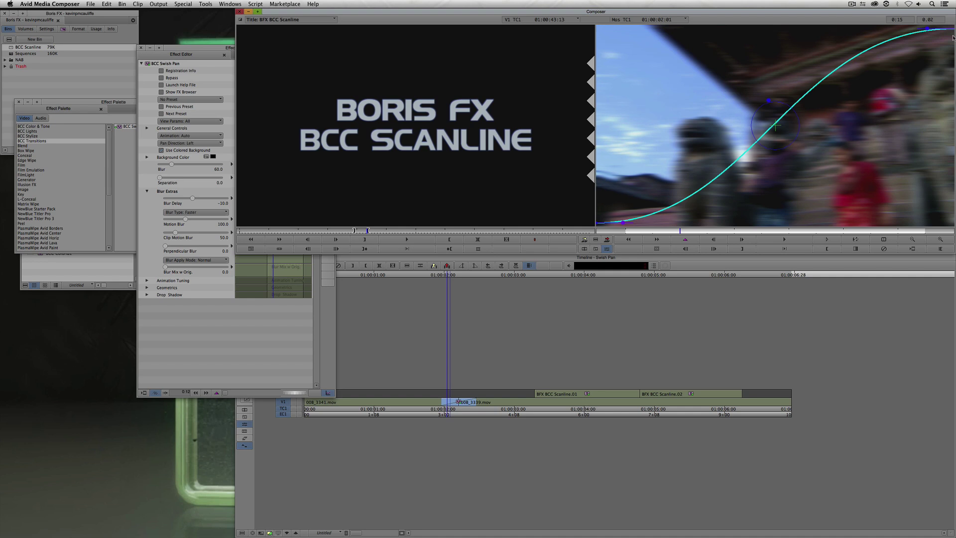
pyautogui.moveTo(683, 232); pyautogui.dragTo(925, 236)
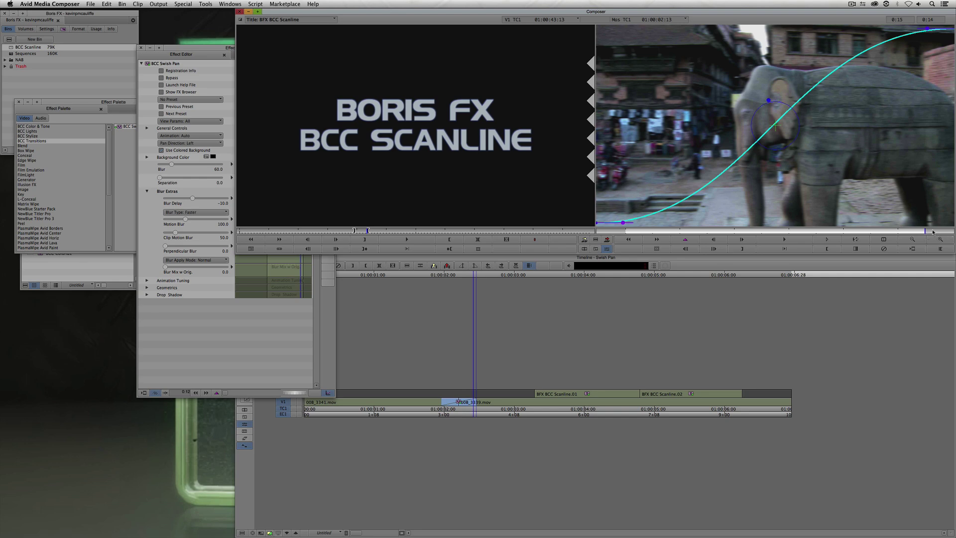
# Leave the Effect Editor and play the swish pan transition several times from different points in the first clip
pyautogui.click(607, 249)
pyautogui.moveTo(418, 396); pyautogui.dragTo(411, 396)
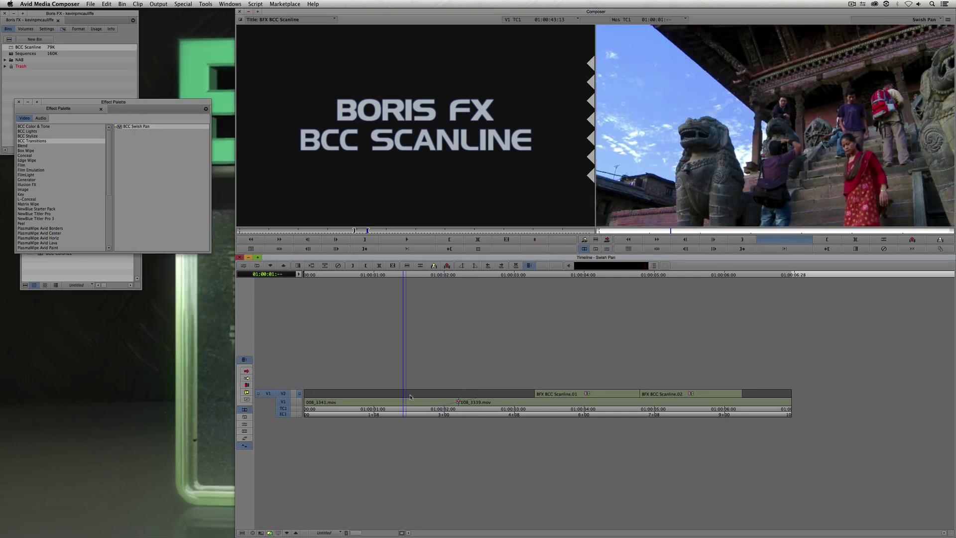
pyautogui.press('space')
pyautogui.click(431, 413)
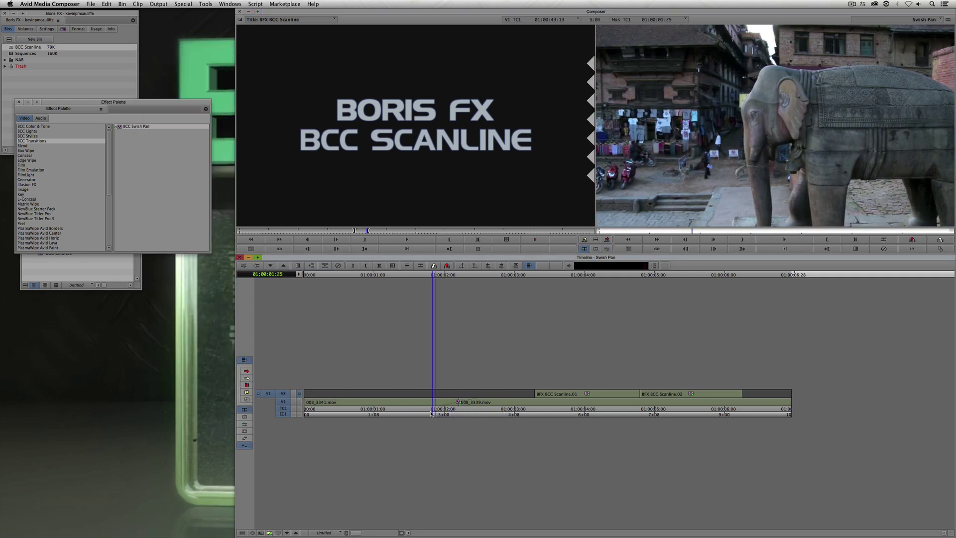
pyautogui.press('space')
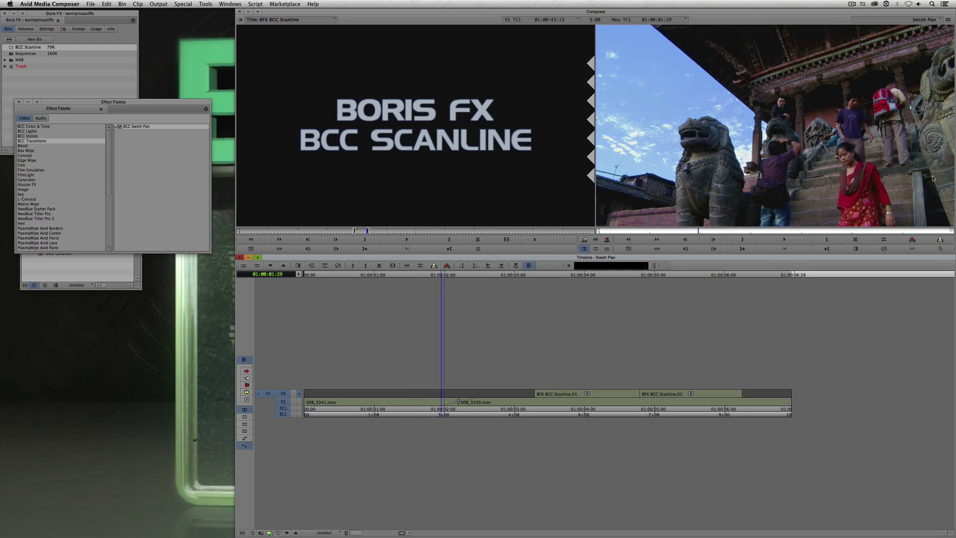
pyautogui.click(383, 397)
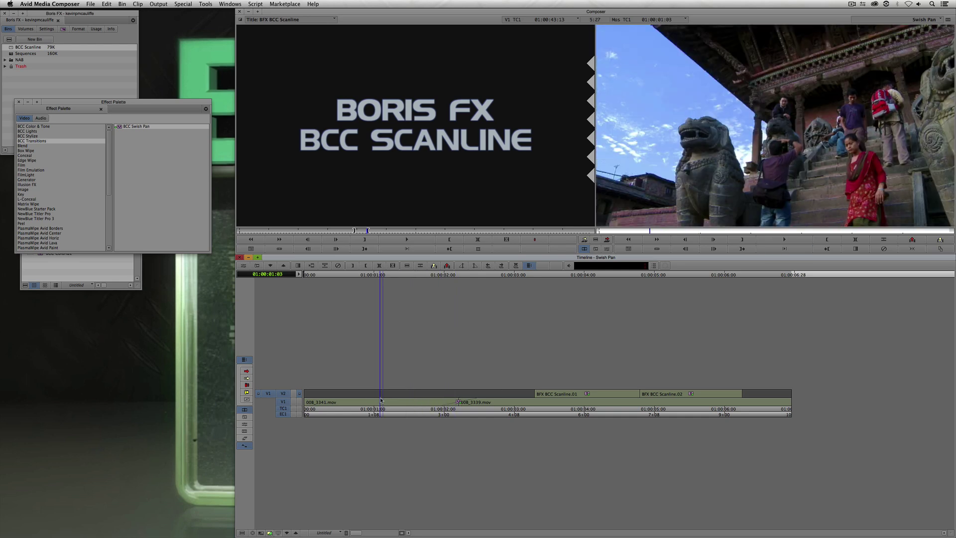
pyautogui.press('space')
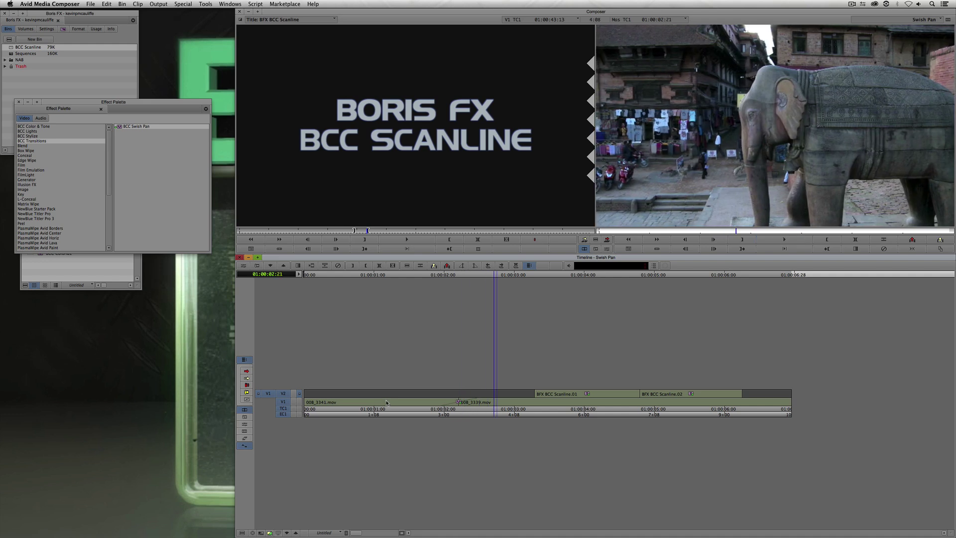
pyautogui.click(386, 401)
pyautogui.click(371, 409)
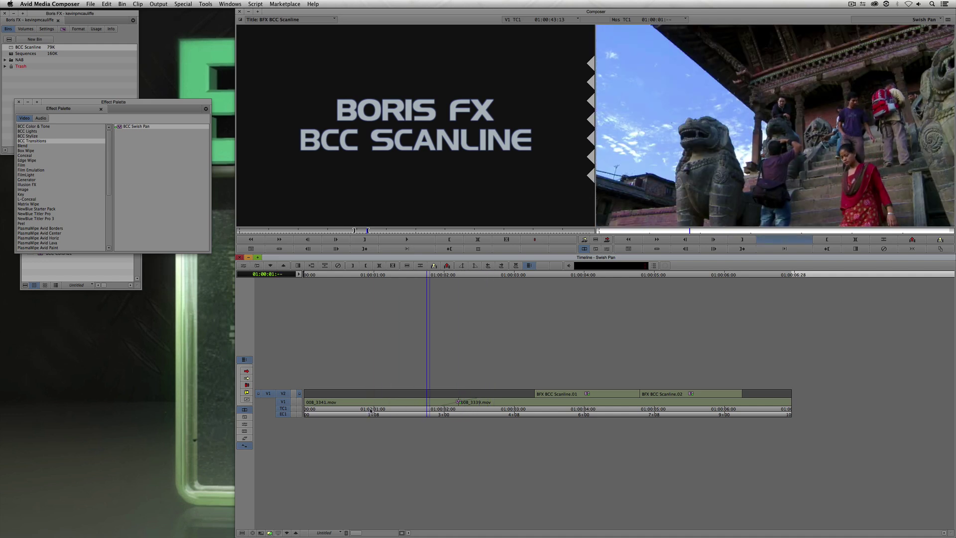
pyautogui.click(425, 407)
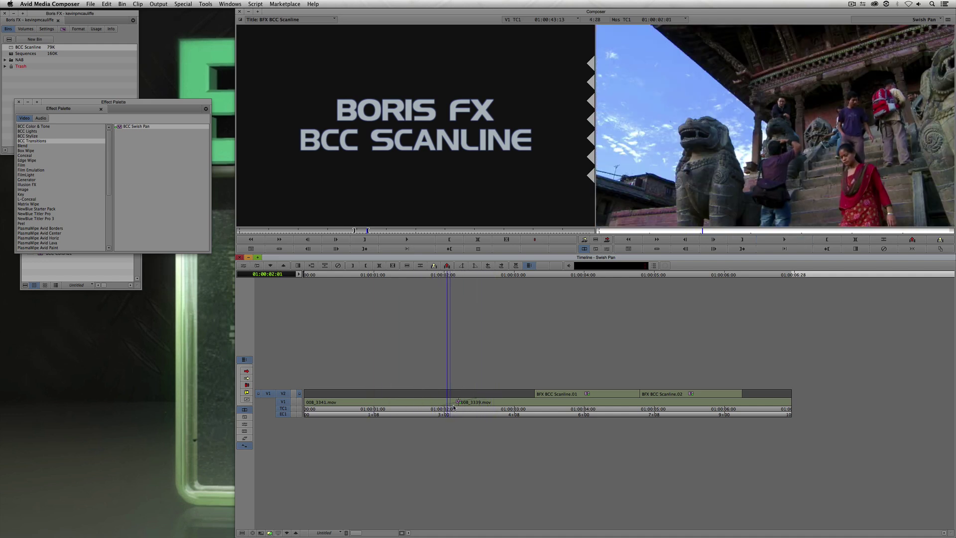
pyautogui.click(436, 412)
pyautogui.click(436, 411)
# Park at 01:00:02:06, set the BCC Swish Pan's Pan Direction to Right and play the transition back
pyautogui.click(459, 410)
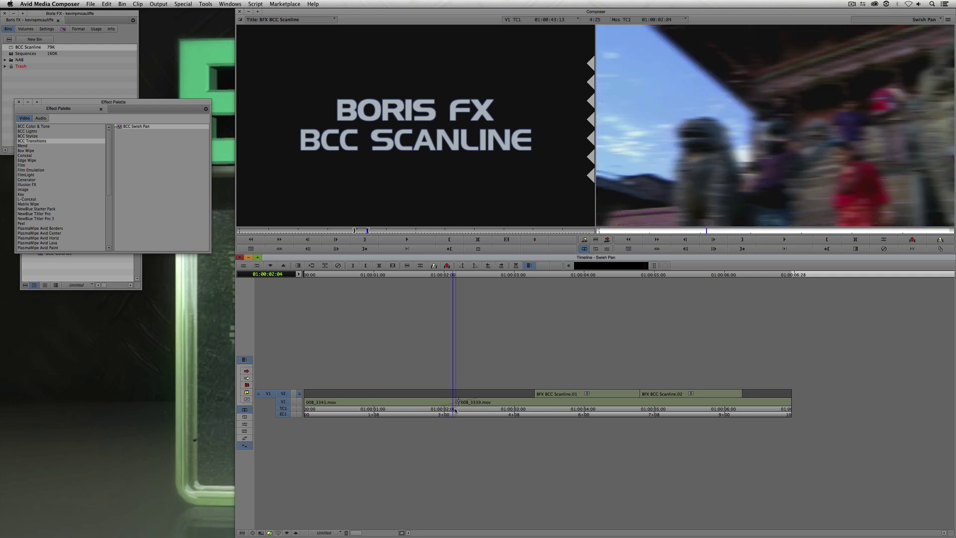
pyautogui.press('super+8')
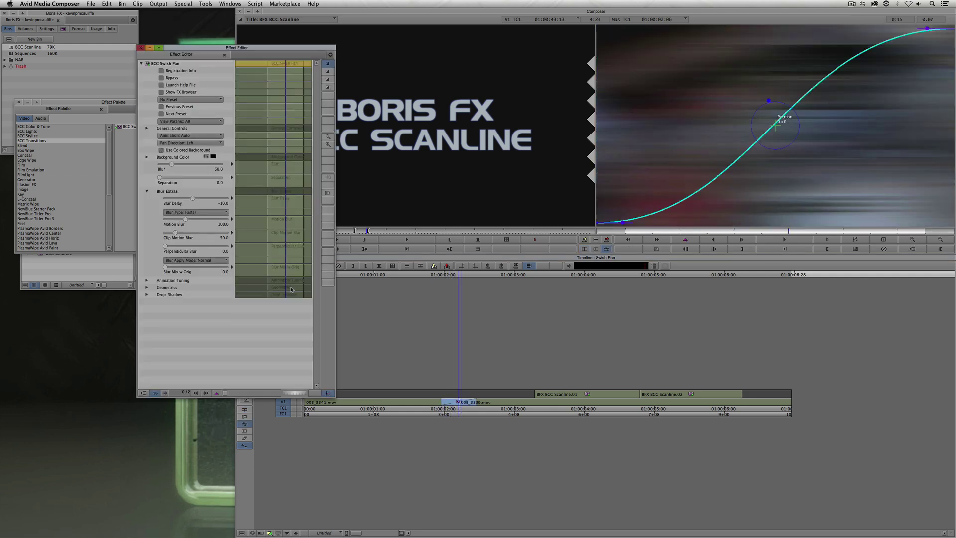
pyautogui.click(204, 146)
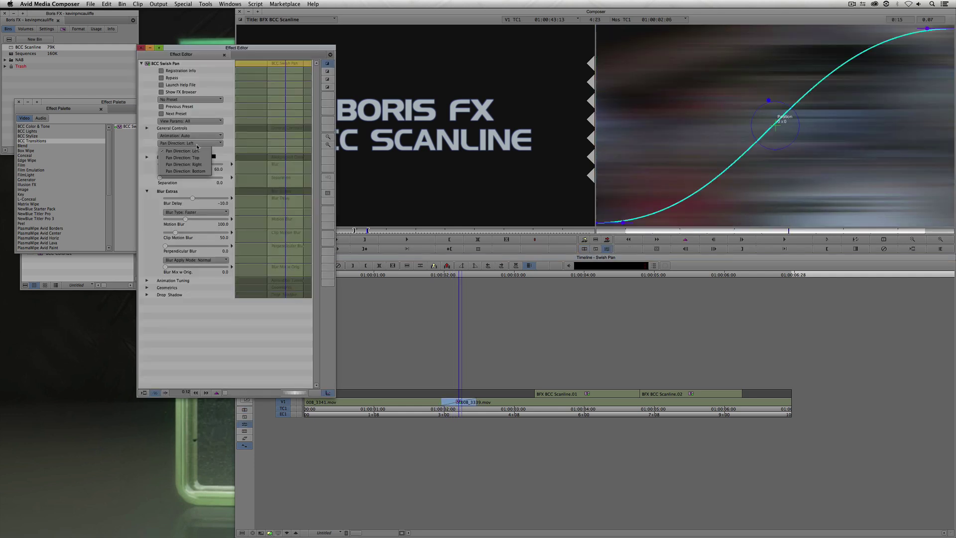
pyautogui.click(189, 152)
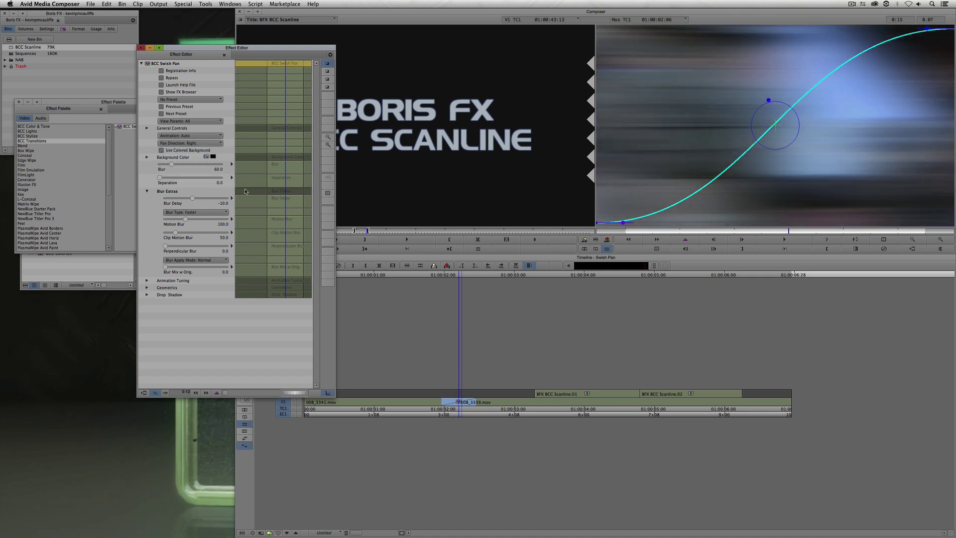
pyautogui.press('super+8')
pyautogui.click(418, 324)
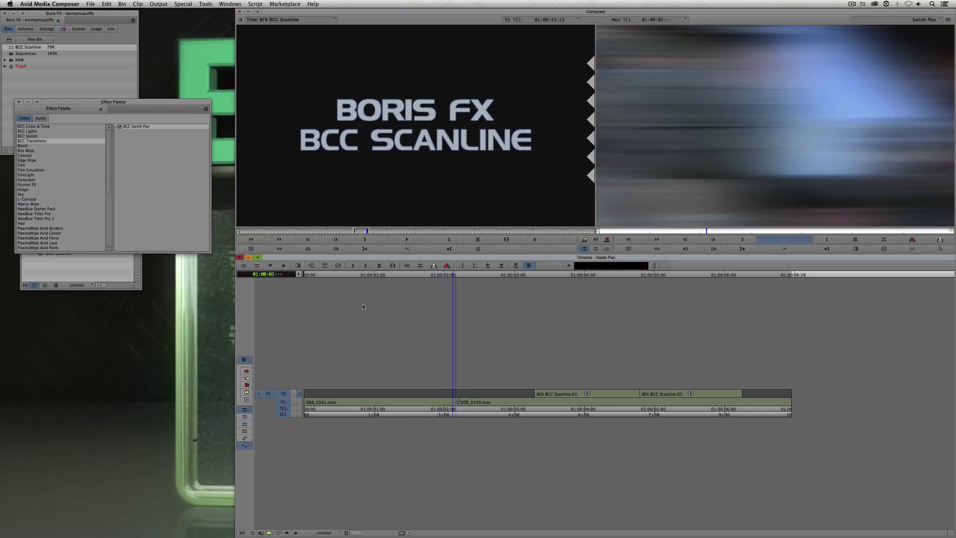
# Park in the clip transition at 01:00:02:05, reopen its BCC Swish Pan settings and choose a Pan Direction option
pyautogui.click(456, 407)
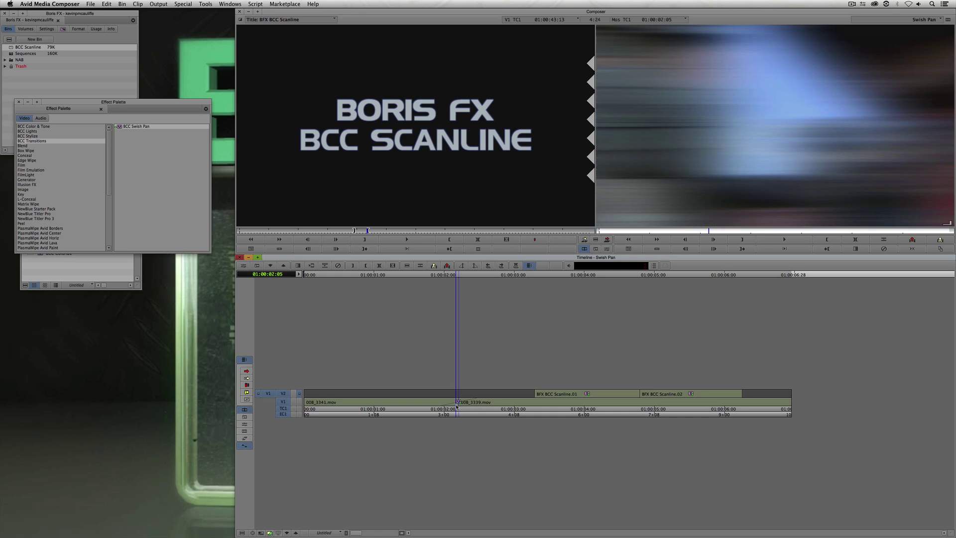
pyautogui.press('super+8')
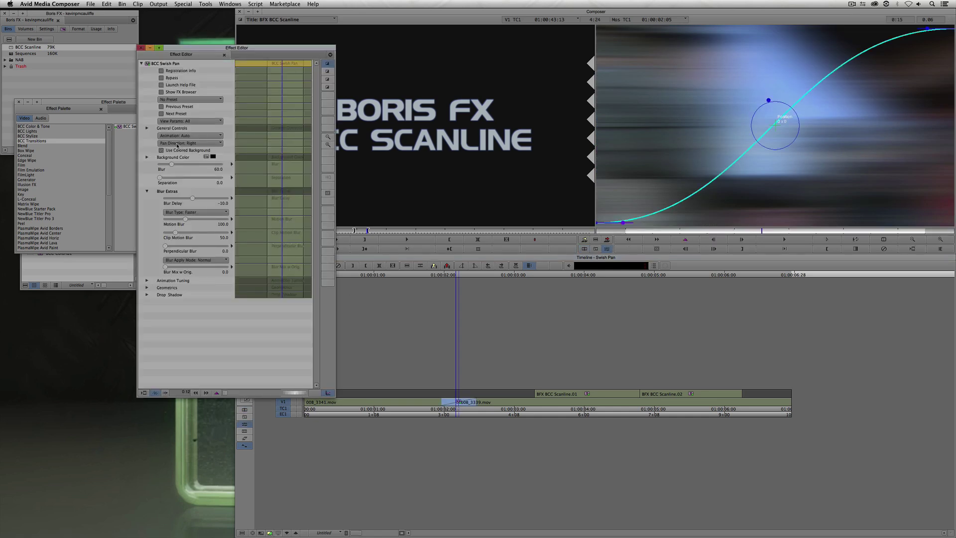
pyautogui.click(177, 144)
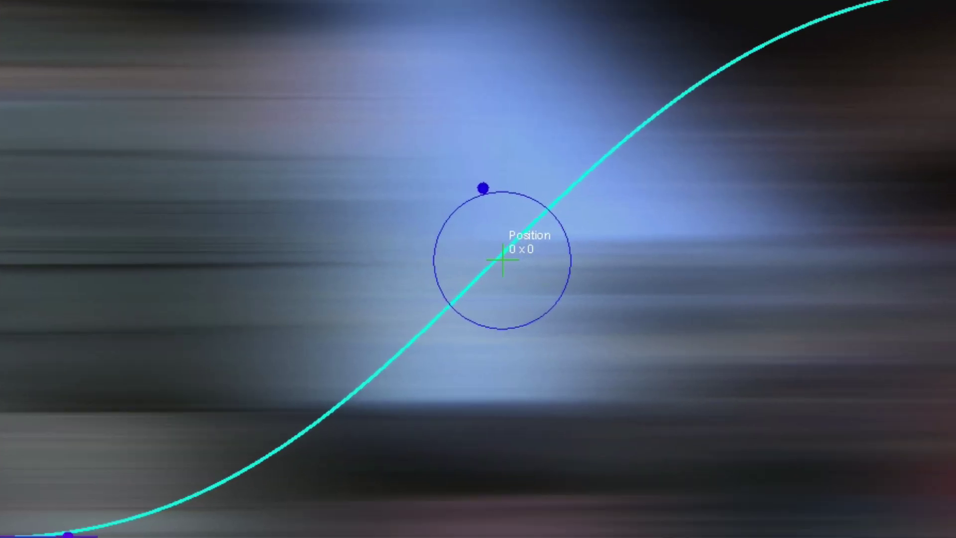
pyautogui.click(184, 159)
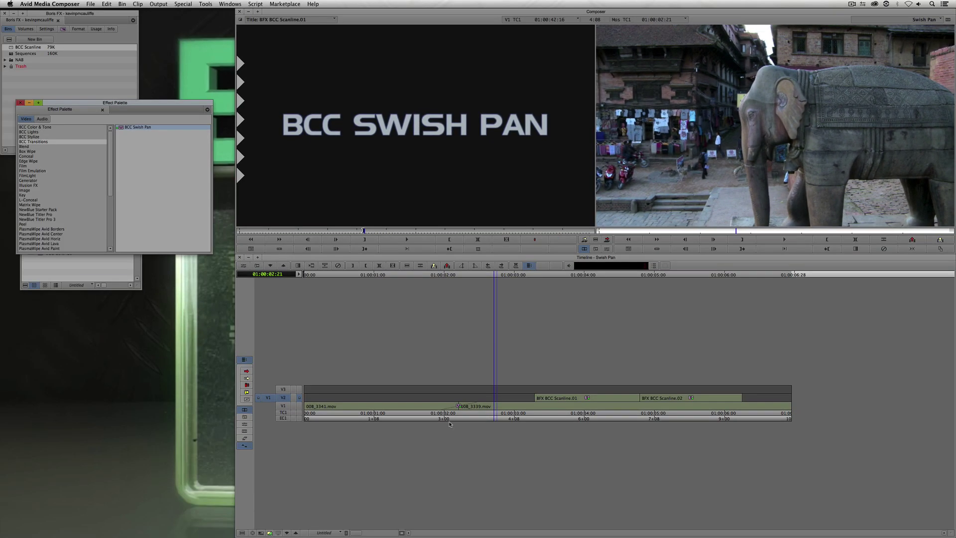
# Try BCC Swish Pan as a transition on the cut between the two V2 titles and inspect its settings at 01:00:04:24
pyautogui.click(521, 405)
pyautogui.moveTo(527, 406); pyautogui.dragTo(597, 409)
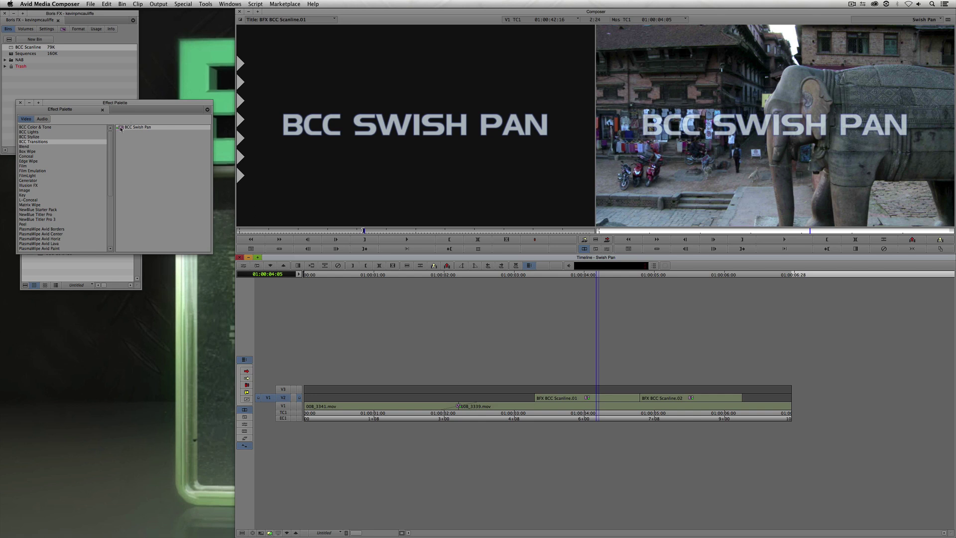
pyautogui.moveTo(122, 127); pyautogui.dragTo(639, 398)
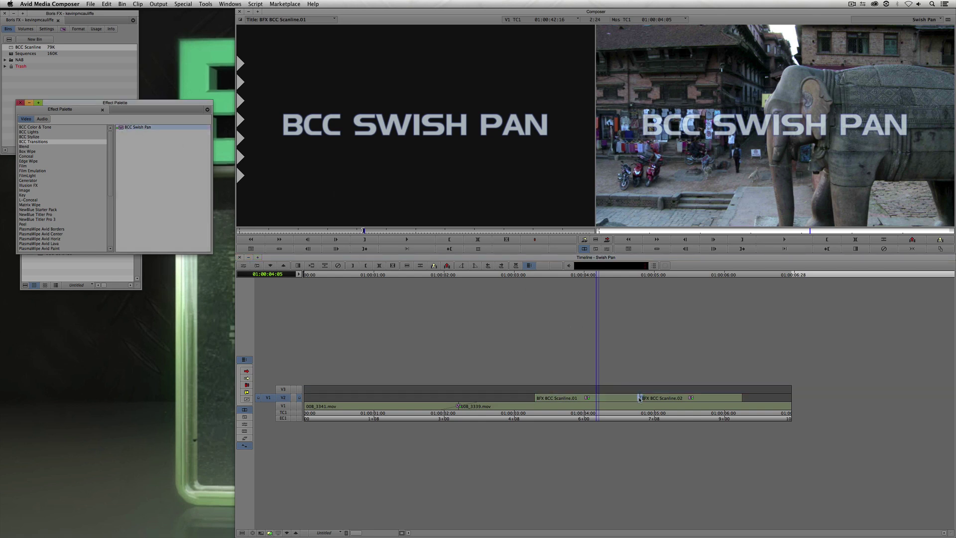
pyautogui.moveTo(639, 398)
pyautogui.mouseDown()
pyautogui.moveTo(606, 405)
pyautogui.moveTo(704, 405)
pyautogui.moveTo(641, 409)
pyautogui.mouseUp()
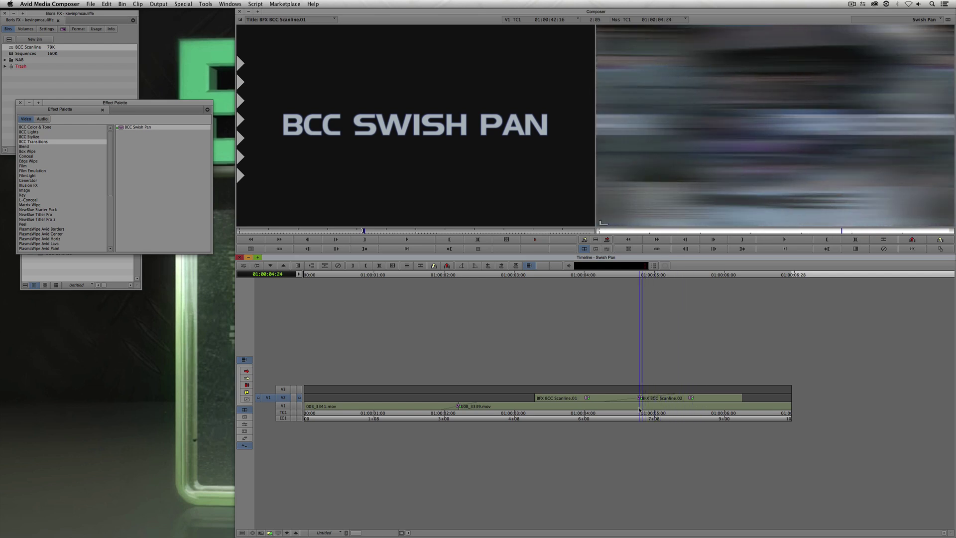
pyautogui.press('F8')
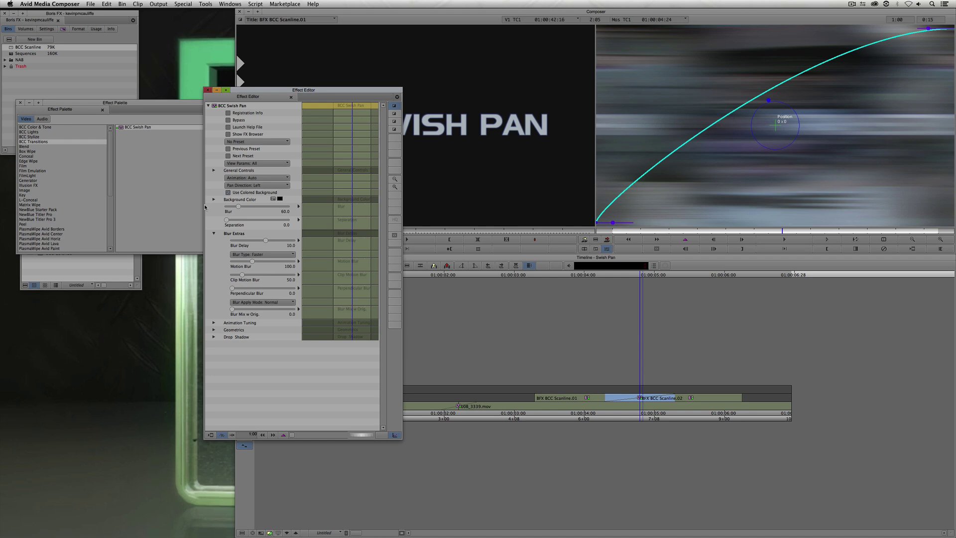
pyautogui.click(513, 268)
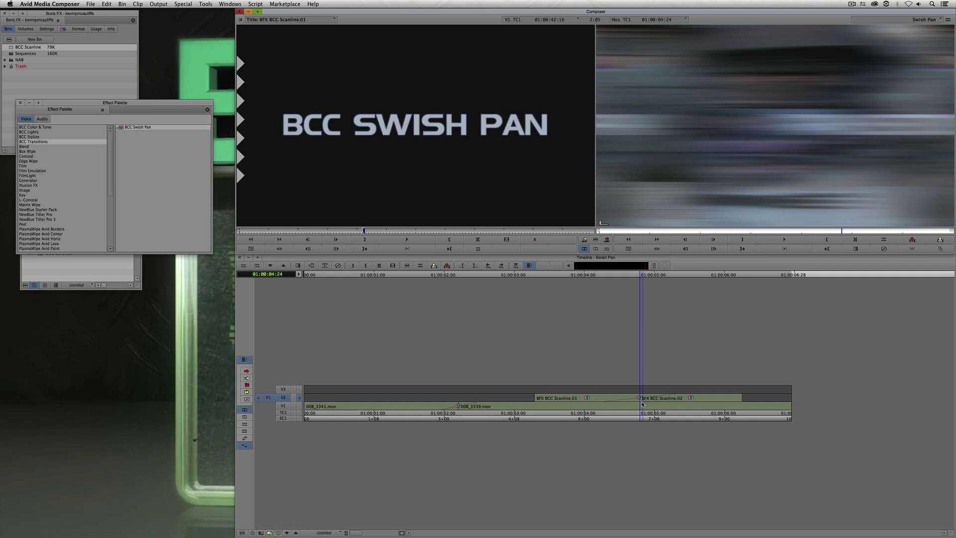
# Move the title BFX BCC Scanline.02 up to V3 and extend its start back to 01:00:04:03
pyautogui.click(247, 370)
pyautogui.moveTo(654, 398); pyautogui.dragTo(654, 390)
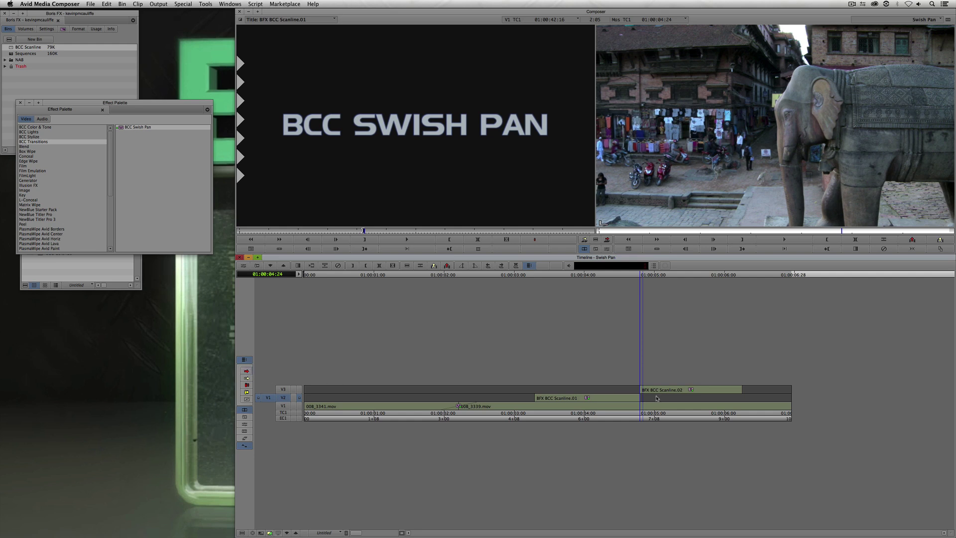
pyautogui.click(602, 397)
pyautogui.click(606, 396)
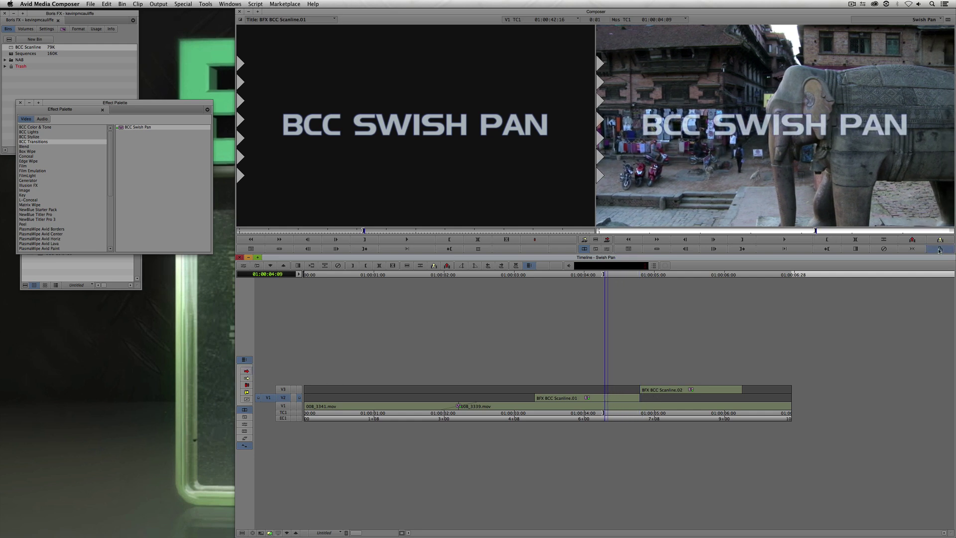
pyautogui.click(603, 403)
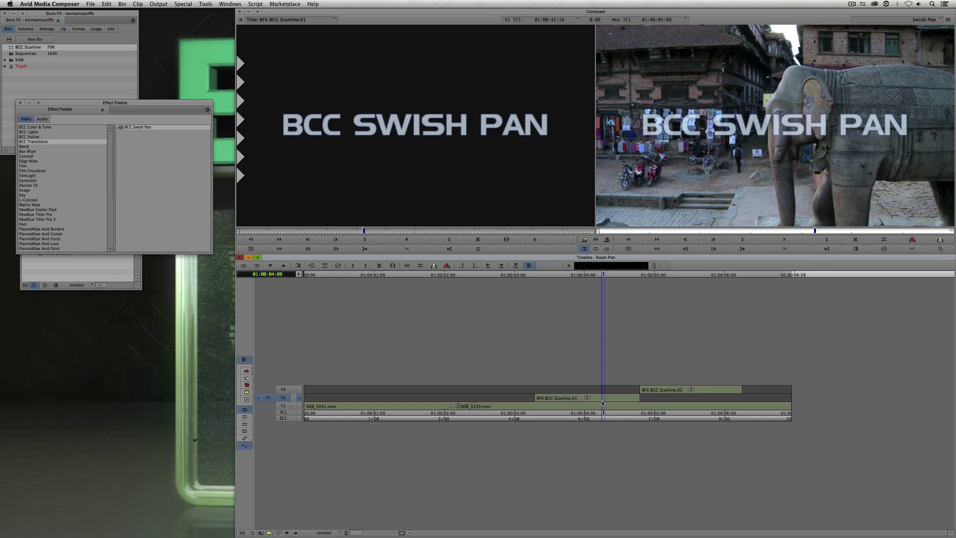
pyautogui.press('Left')
pyautogui.press('Left')
pyautogui.press('Left')
pyautogui.press('Left')
pyautogui.press('Left')
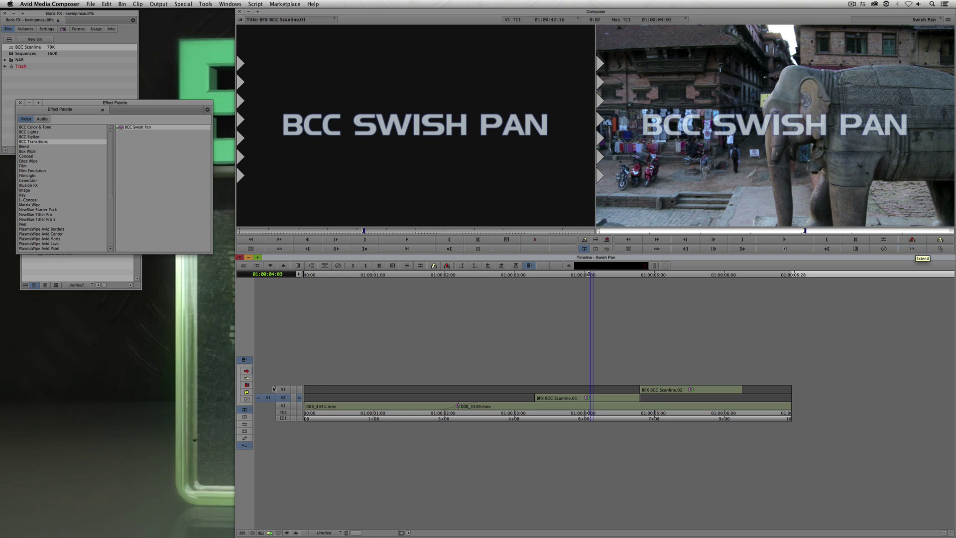
pyautogui.click(289, 392)
pyautogui.click(911, 249)
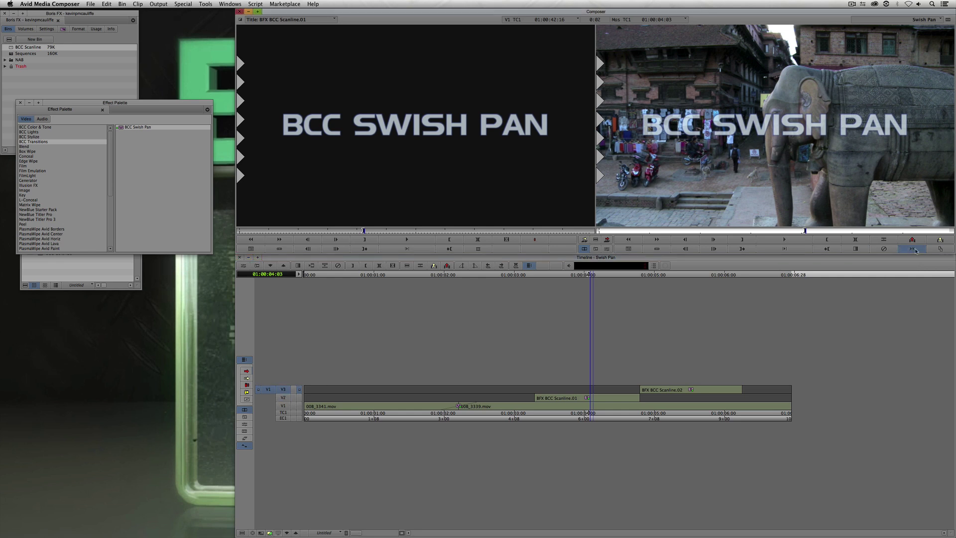
# Split the V3 title at 01:00:04:24 and the V2 title at 01:00:04:03, and play through to the overlap
pyautogui.click(641, 398)
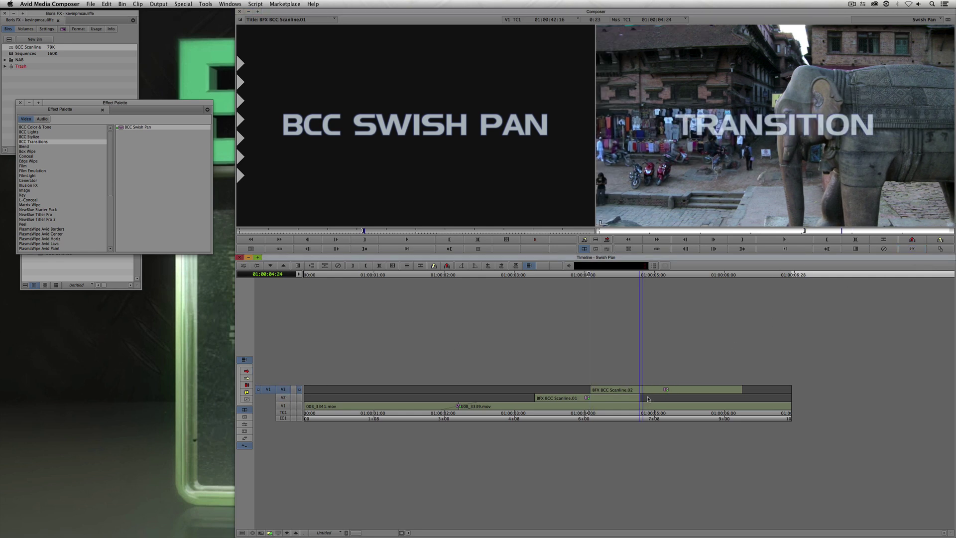
pyautogui.press('h')
pyautogui.press('a')
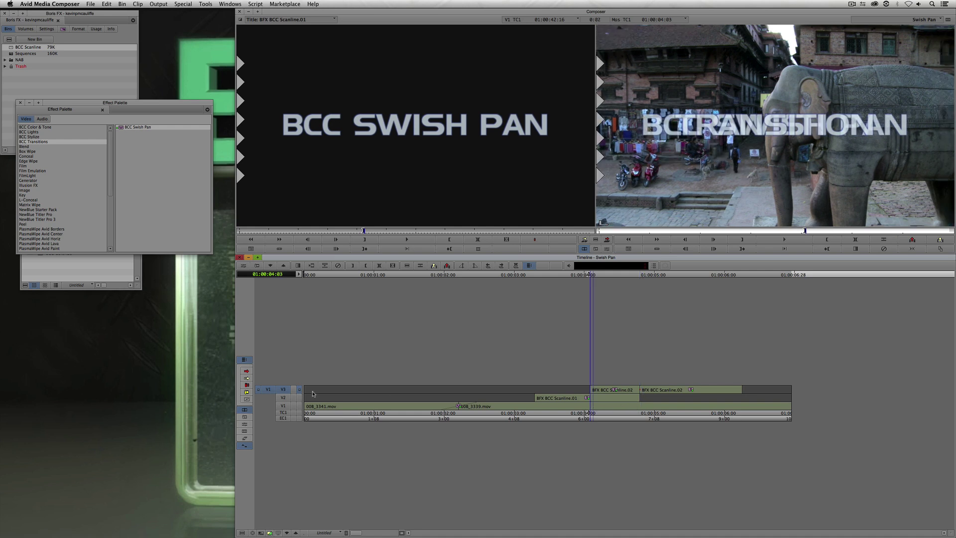
pyautogui.click(288, 397)
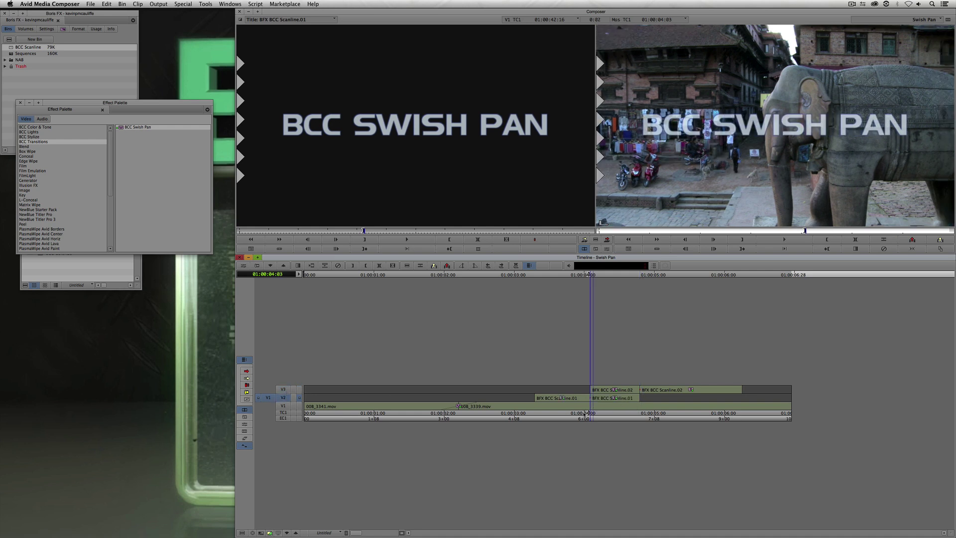
pyautogui.click(560, 401)
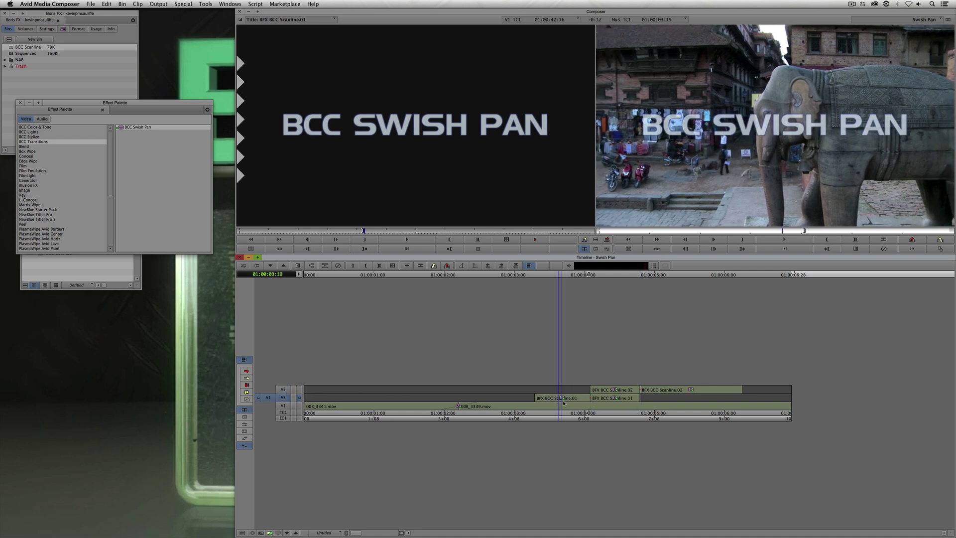
pyautogui.press('space')
pyautogui.press('space')
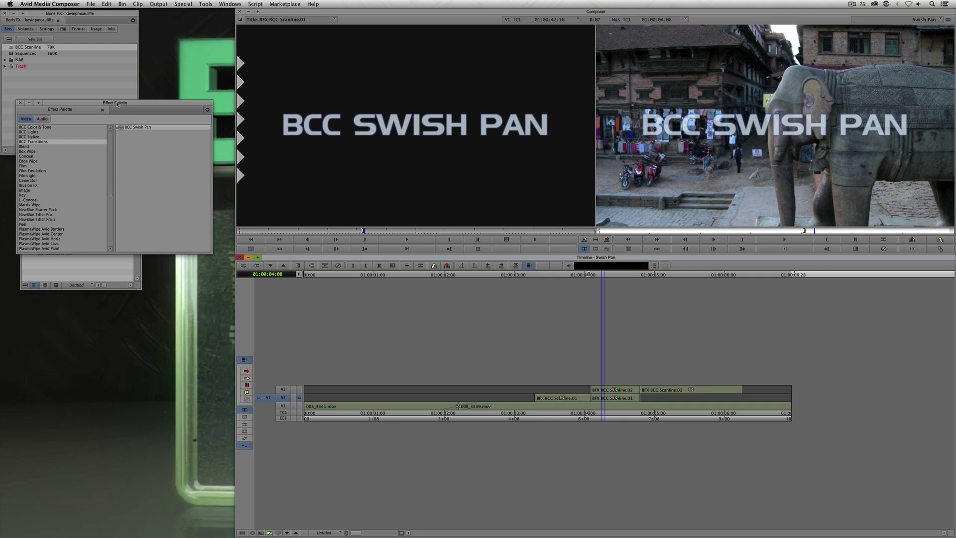
# Apply BCC Swish Pan to the V2 title's overlapping segment and turn on Apply to Title-Matte in its settings
pyautogui.click(134, 116)
pyautogui.moveTo(122, 129); pyautogui.dragTo(610, 397)
pyautogui.click(607, 403)
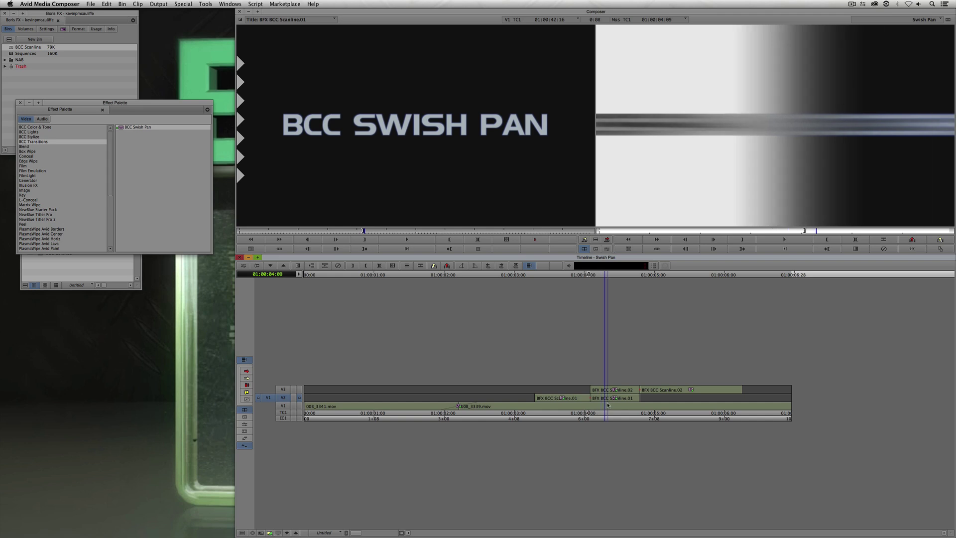
pyautogui.press('F8')
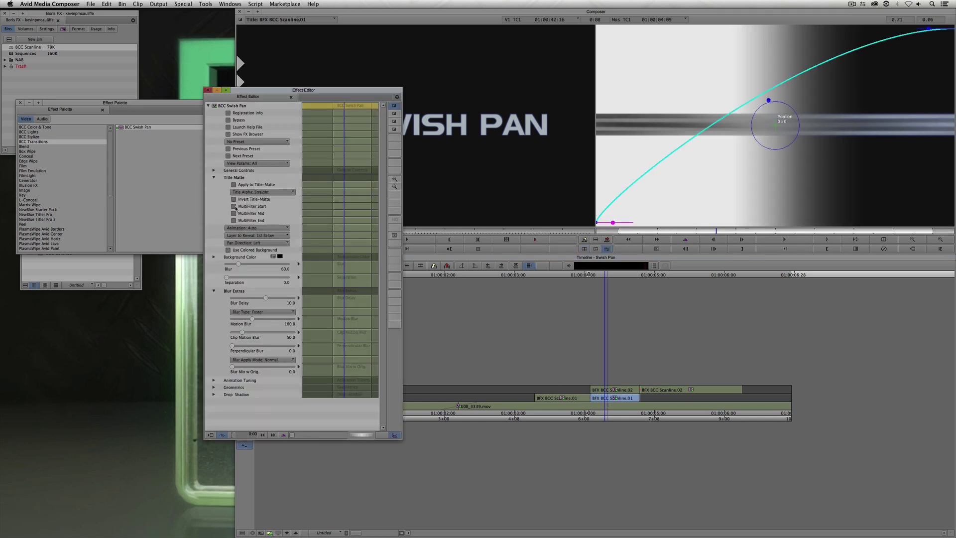
pyautogui.click(234, 185)
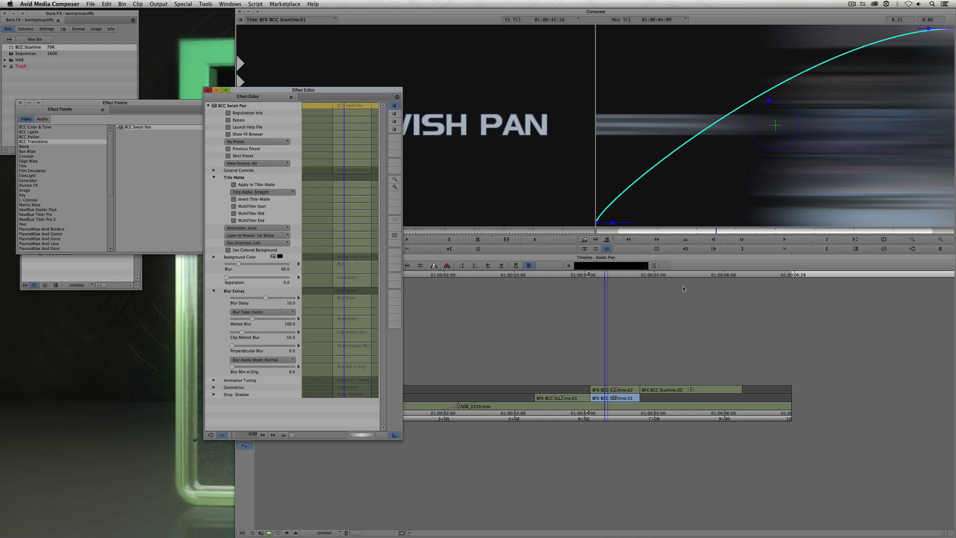
# Scrub through the title's swish pan in the effect preview, returning to its first frame
pyautogui.moveTo(622, 230); pyautogui.dragTo(617, 231)
pyautogui.press('space')
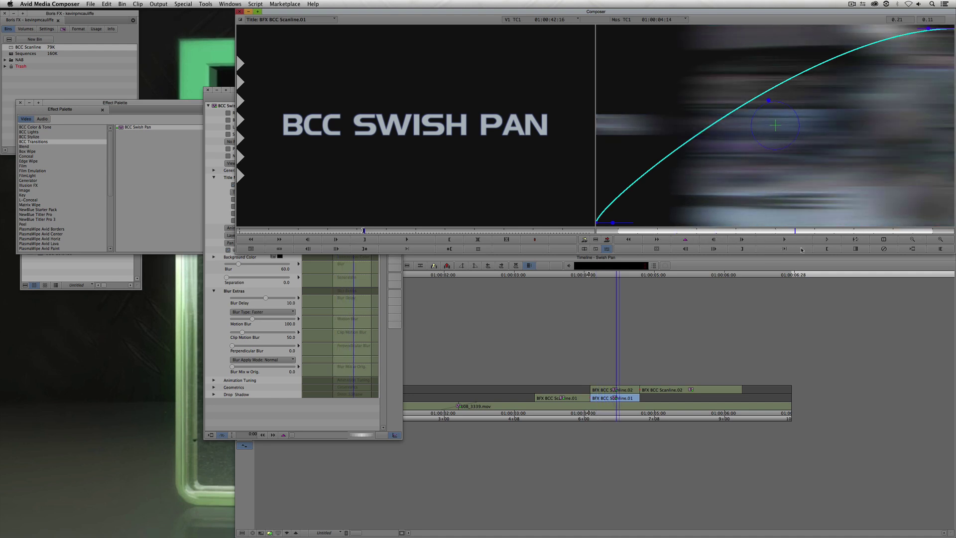
pyautogui.moveTo(890, 255); pyautogui.dragTo(551, 246)
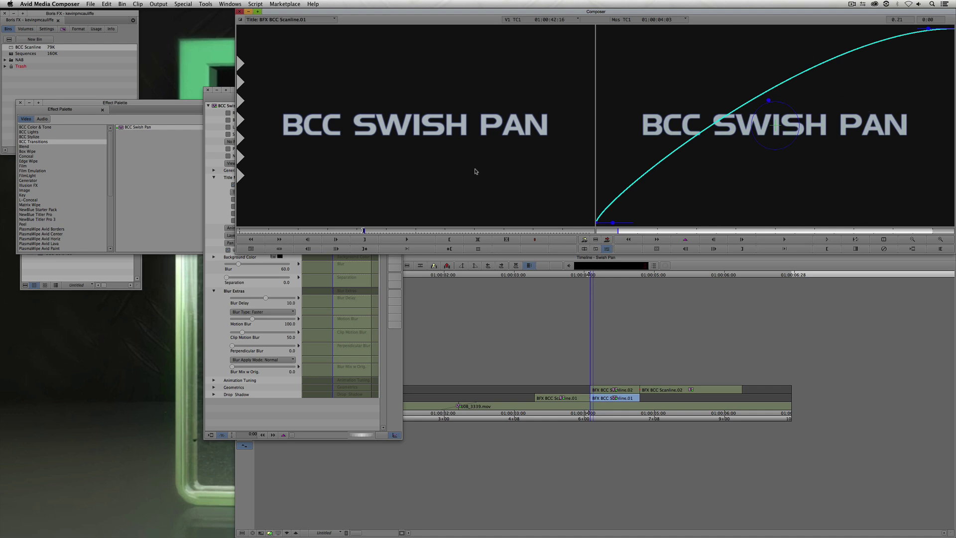
pyautogui.click(382, 269)
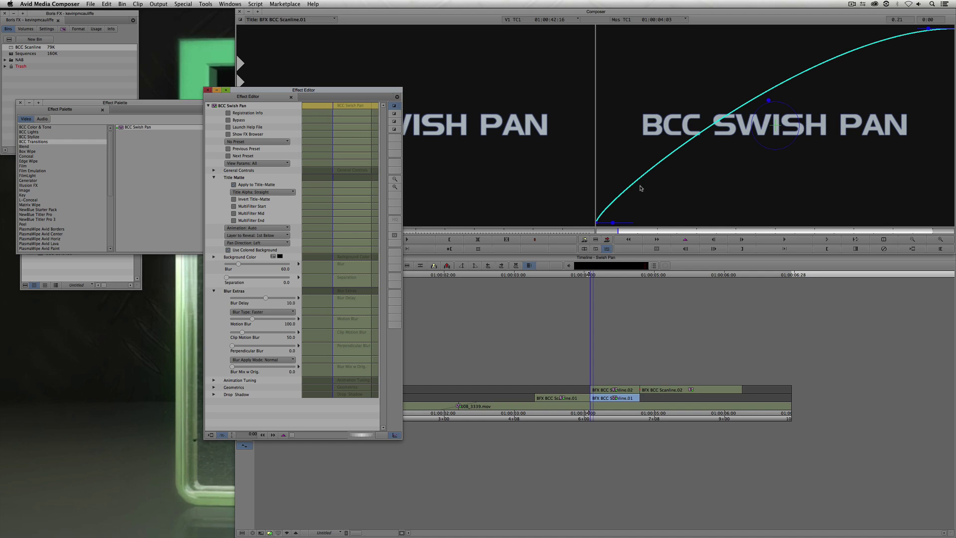
# Set Layer to Reveal to None, turn off Use Colored Background, and preview the title's swish pan up to 01:00:04:10
pyautogui.click(252, 238)
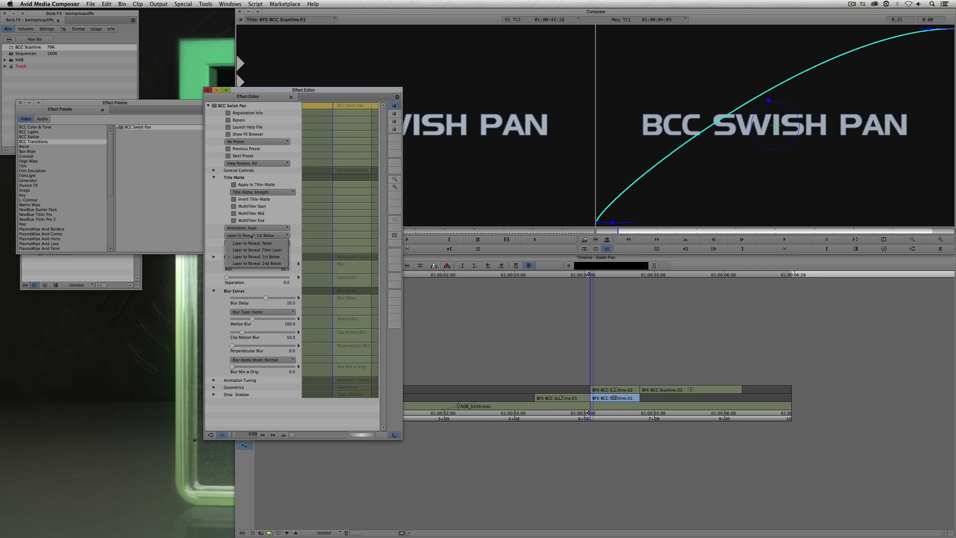
pyautogui.click(252, 246)
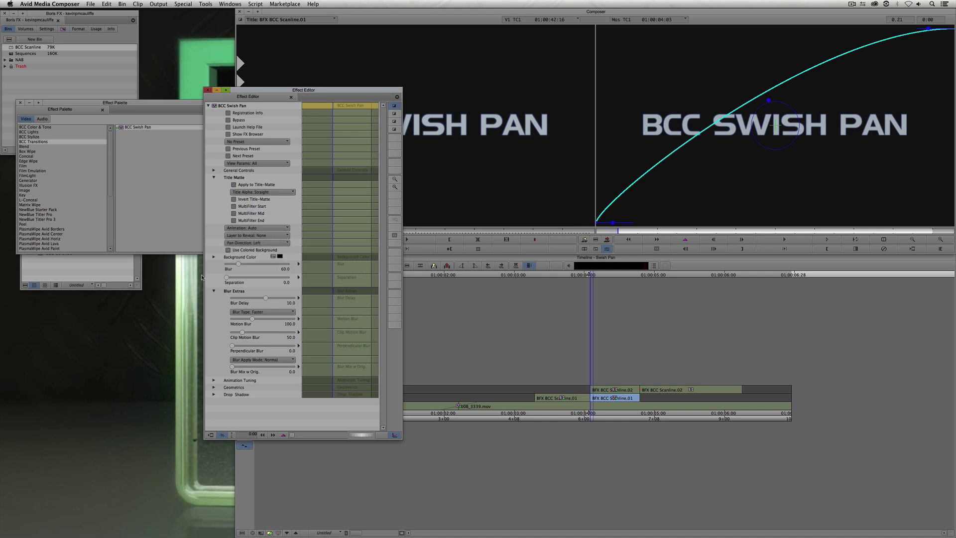
pyautogui.click(739, 240)
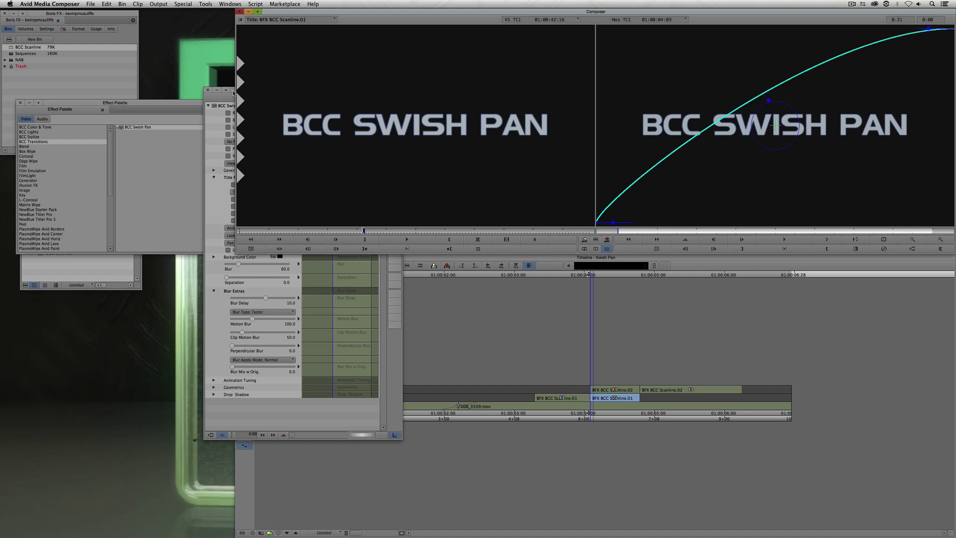
pyautogui.click(233, 92)
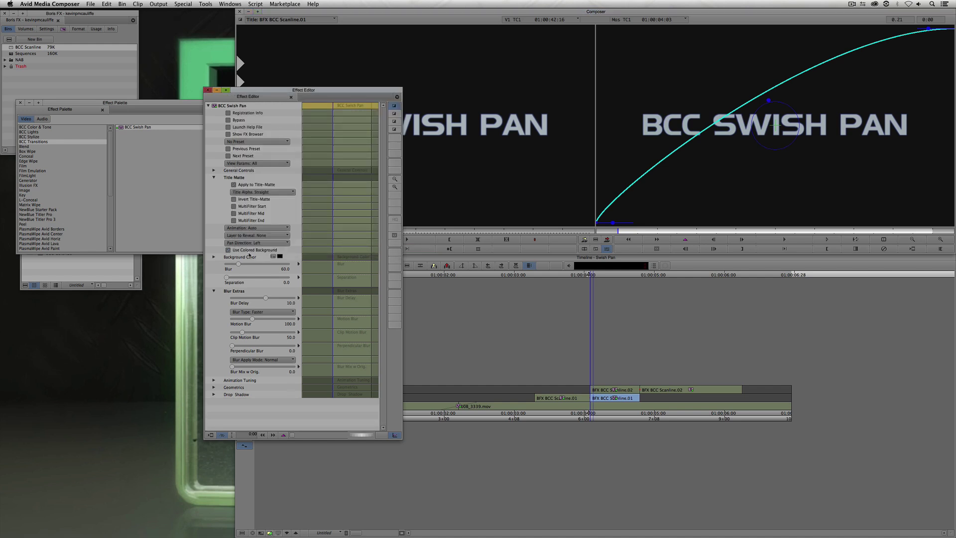
pyautogui.click(229, 250)
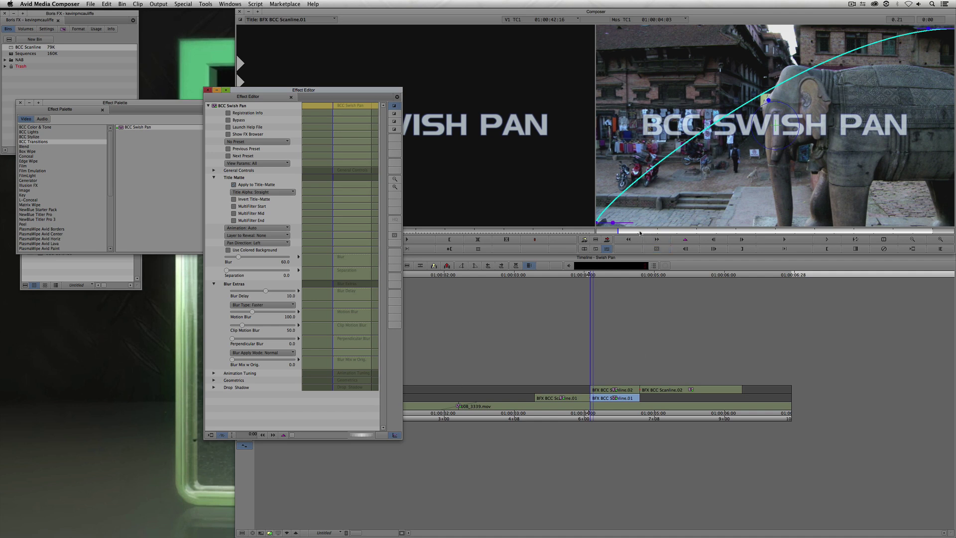
pyautogui.click(659, 232)
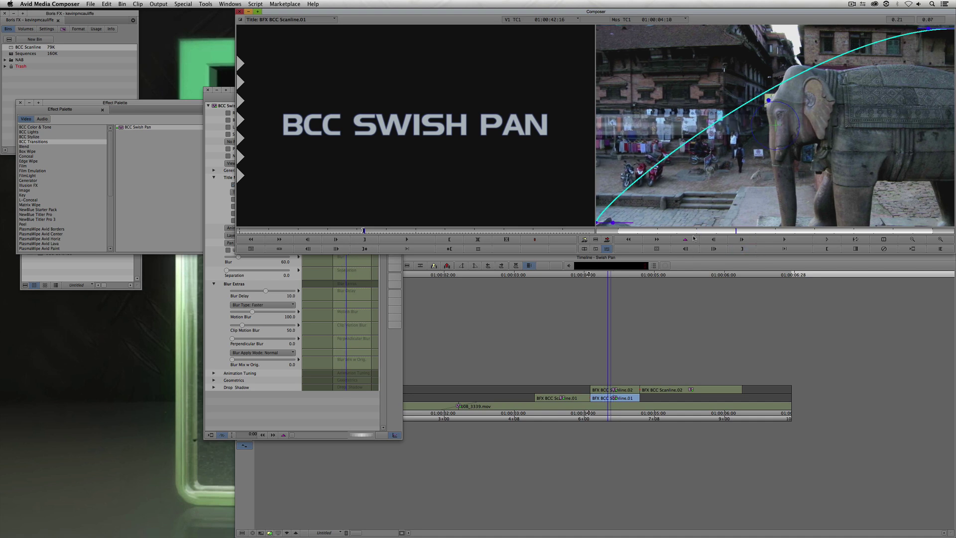
# Set the V2 title's BCC Swish Pan Animation to Pct. Done and Percent Done to 0
pyautogui.click(233, 90)
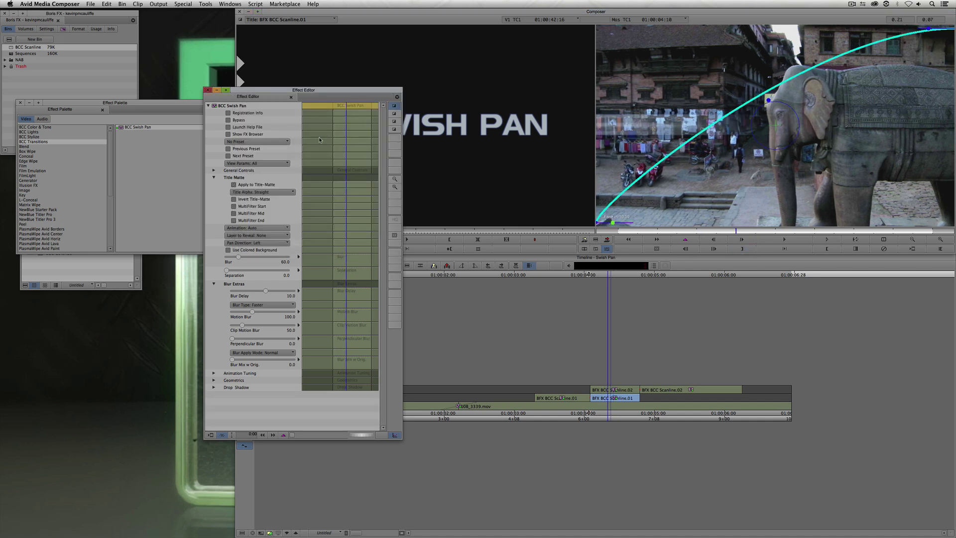
pyautogui.click(246, 228)
pyautogui.click(250, 244)
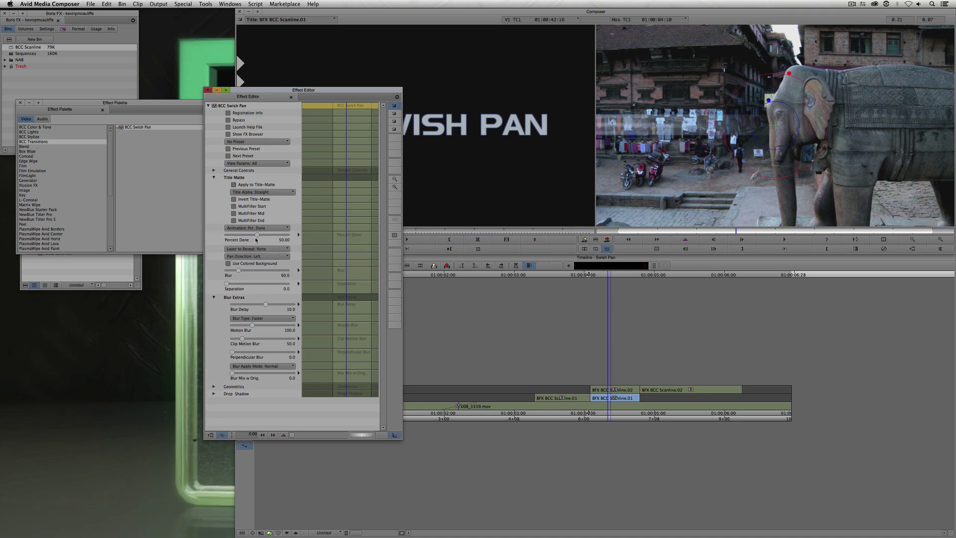
pyautogui.moveTo(252, 237); pyautogui.dragTo(220, 239)
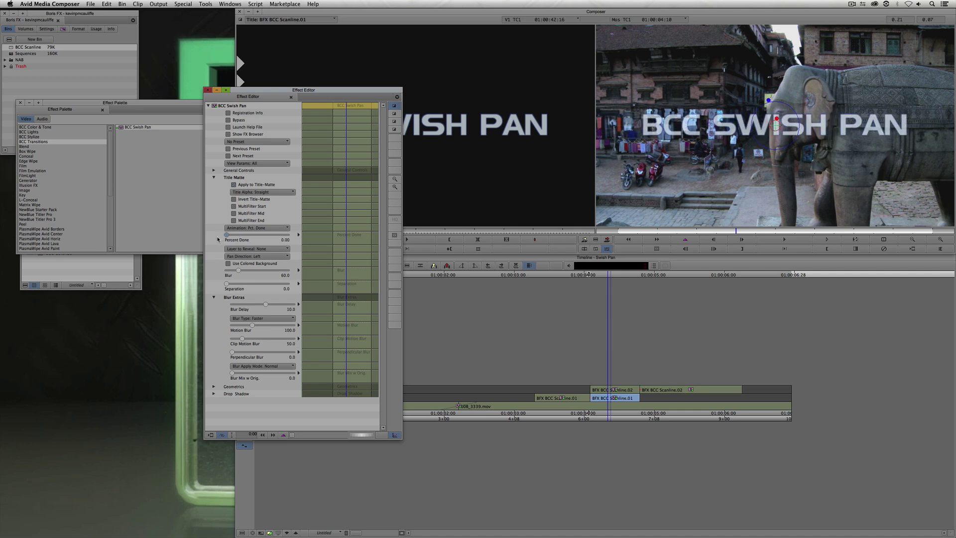
# Add Percent Done keyframes at 01:00:04:10 and 01:00:04:23 on the V2 title's swish pan, setting the second to 100
pyautogui.rightClick(344, 232)
pyautogui.click(368, 238)
pyautogui.click(369, 242)
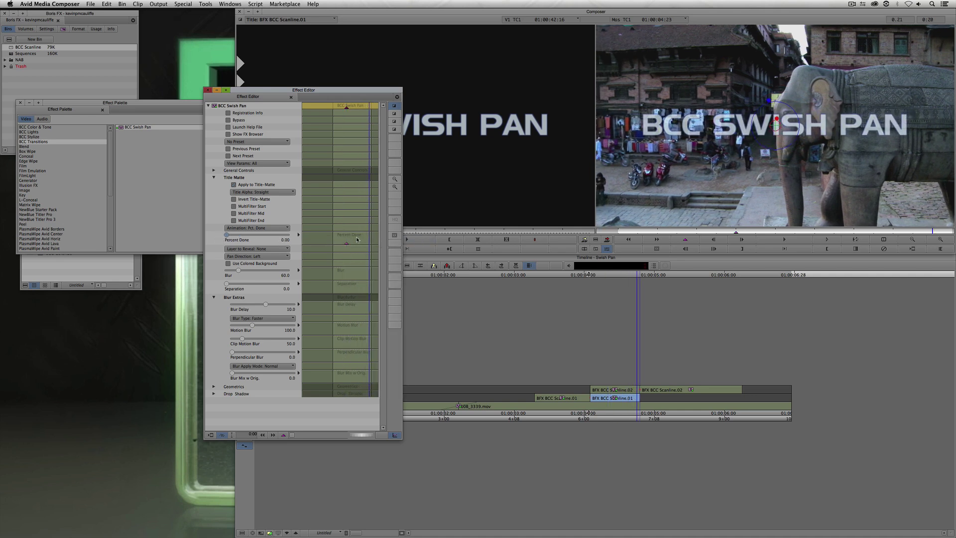
pyautogui.rightClick(363, 240)
pyautogui.click(371, 243)
pyautogui.moveTo(227, 236); pyautogui.dragTo(298, 240)
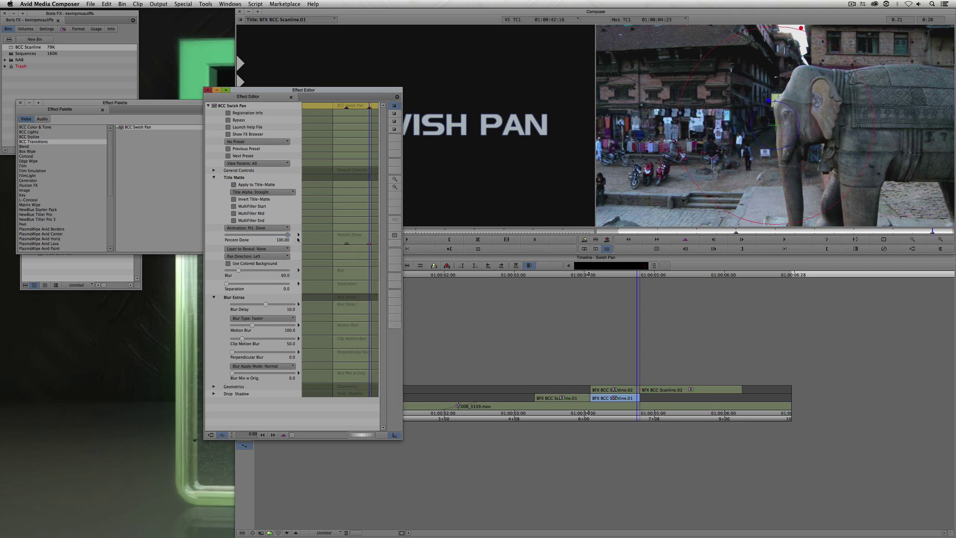
# Open the Percent Done graph, change its keyframe interpolation to Spline, and return to the start of the overlap
pyautogui.click(299, 235)
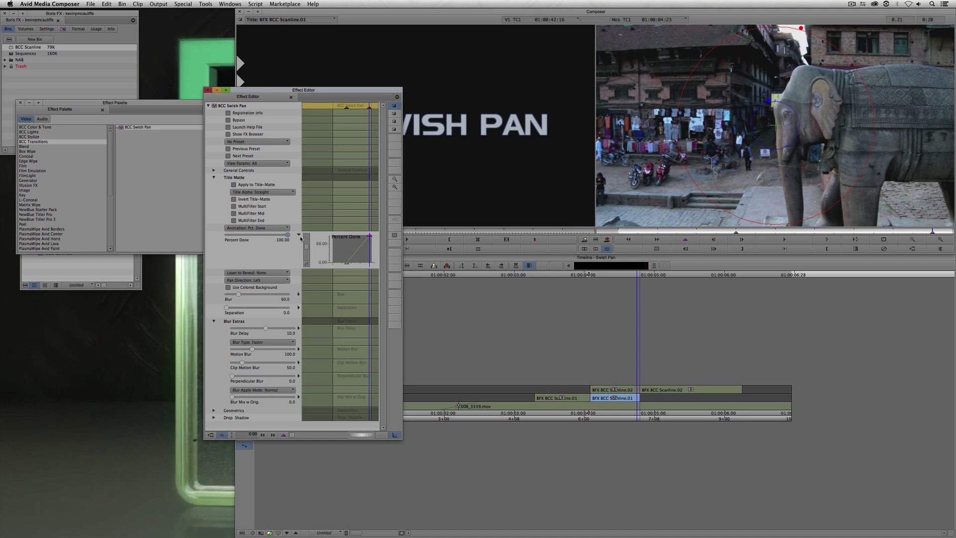
pyautogui.rightClick(369, 236)
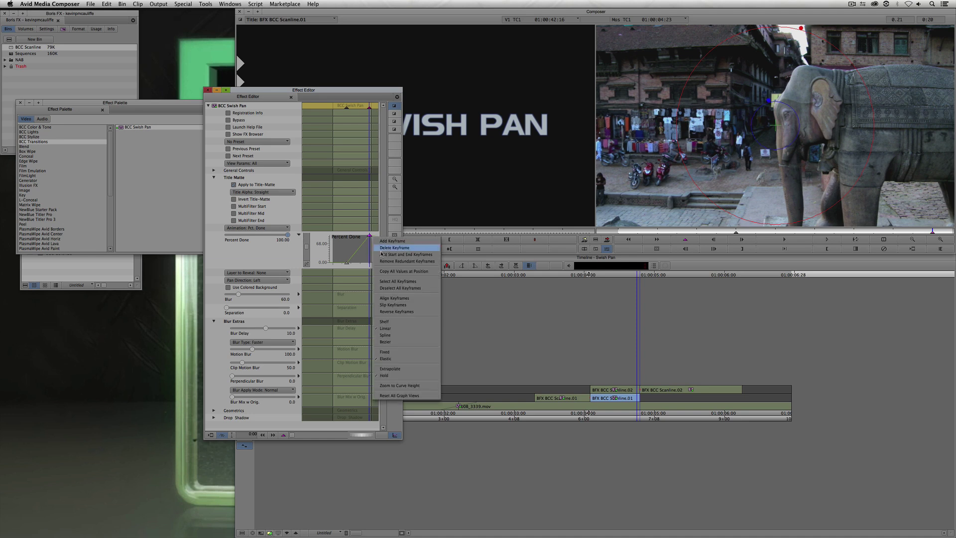
pyautogui.click(385, 335)
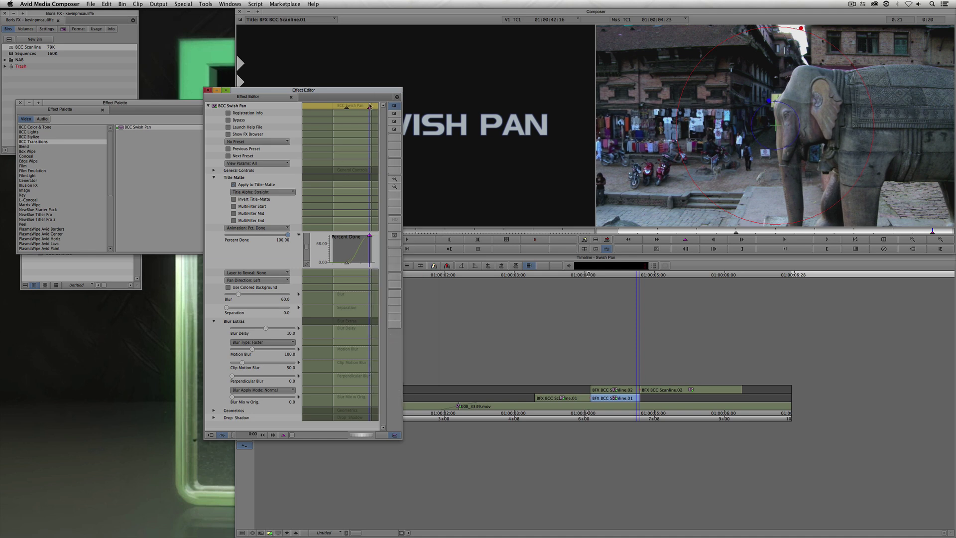
pyautogui.moveTo(369, 150); pyautogui.dragTo(315, 186)
pyautogui.click(534, 404)
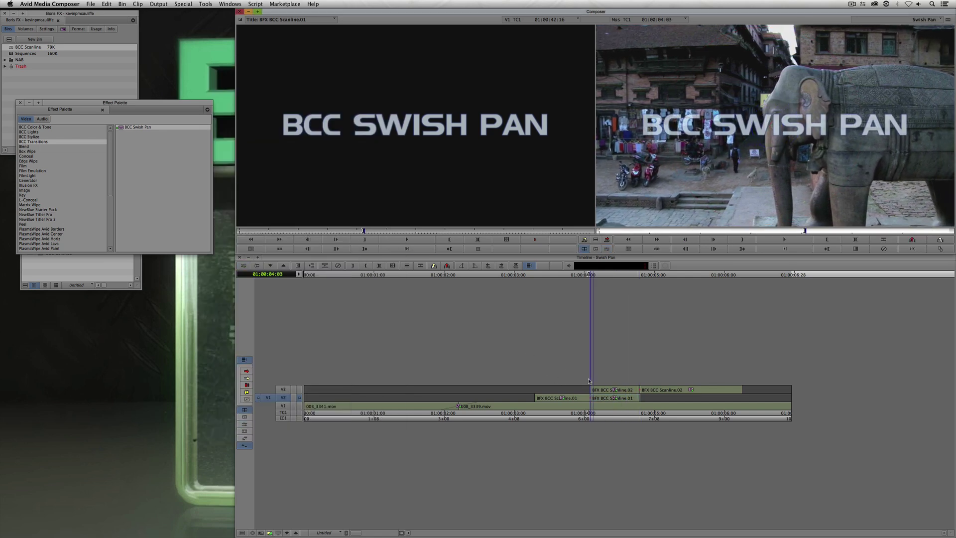
# Scrub through the overlapping titles, monitoring V3 at 01:00:04:06, then V2, then V3 again at 01:00:04:18
pyautogui.click(300, 390)
pyautogui.moveTo(490, 404); pyautogui.dragTo(599, 406)
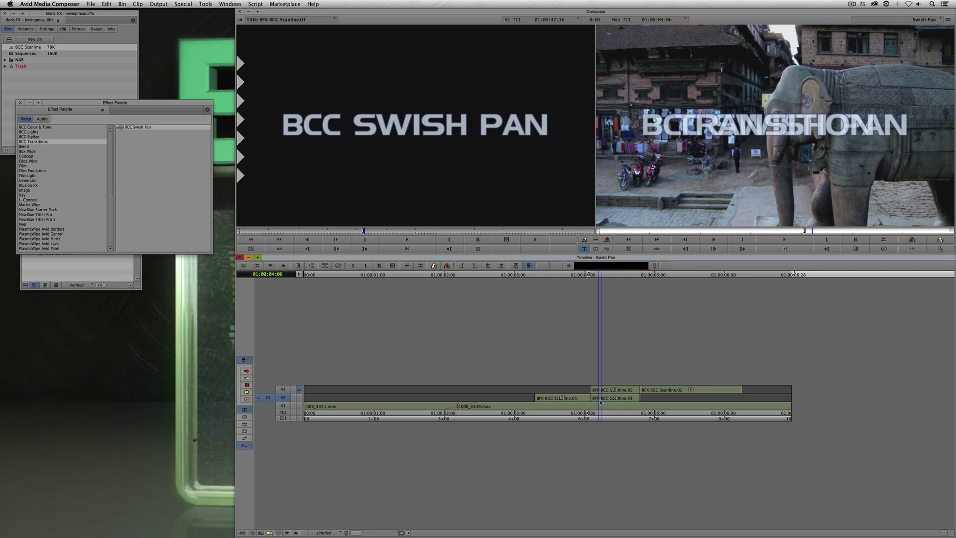
pyautogui.click(299, 397)
pyautogui.moveTo(524, 387); pyautogui.dragTo(626, 400)
pyautogui.click(300, 389)
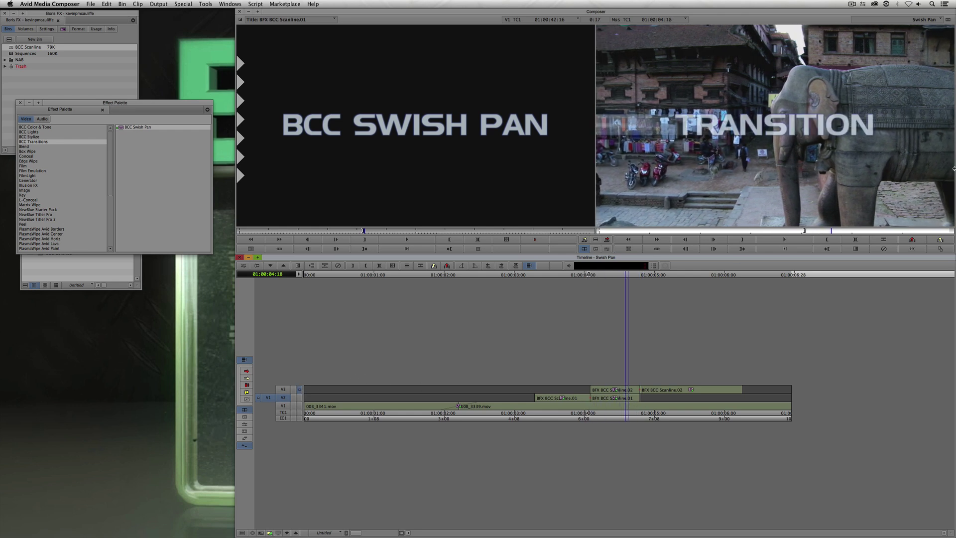
# Copy the V2 title's keyframed BCC Swish Pan onto the V3 title's overlapping segment
pyautogui.moveTo(624, 407); pyautogui.dragTo(612, 402)
pyautogui.doubleClick(612, 401)
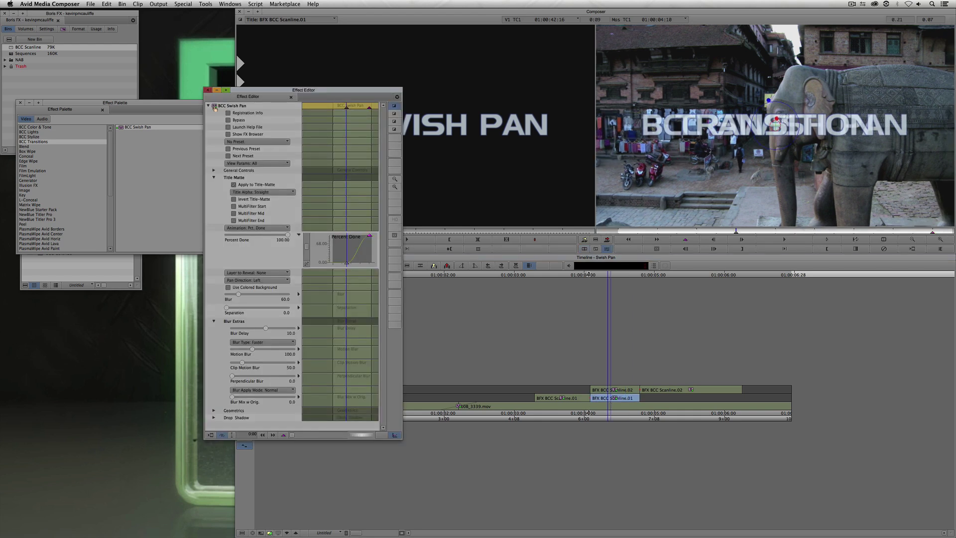
pyautogui.moveTo(214, 107); pyautogui.dragTo(619, 391)
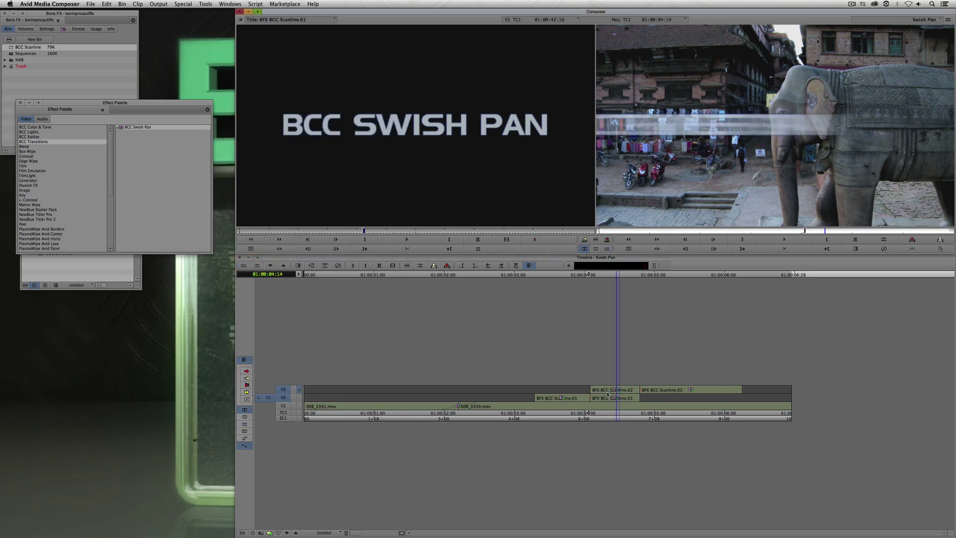
# Scrub the overlap to check both titles, and set the V3 title's swish pan Pan Direction to Right
pyautogui.click(582, 395)
pyautogui.moveTo(586, 395); pyautogui.dragTo(609, 398)
pyautogui.press('F12')
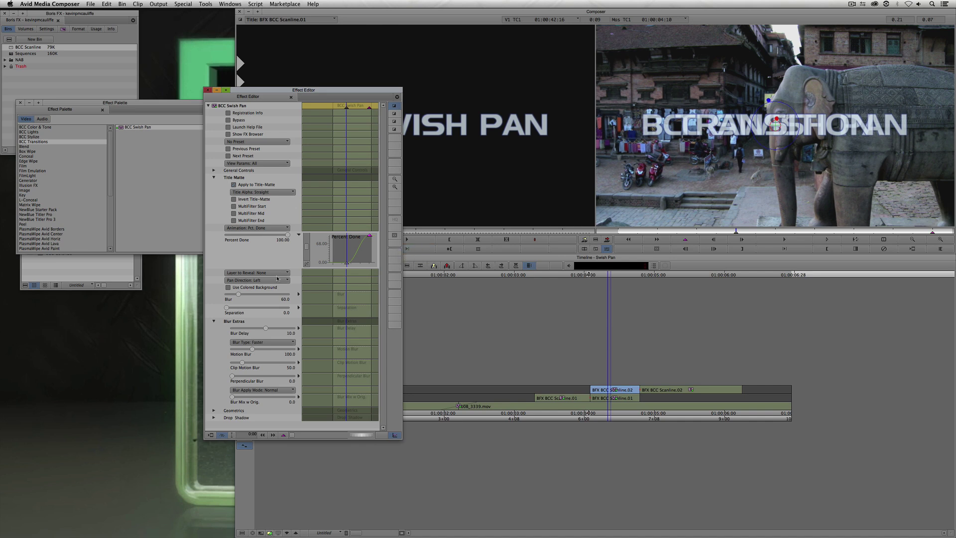
pyautogui.click(247, 282)
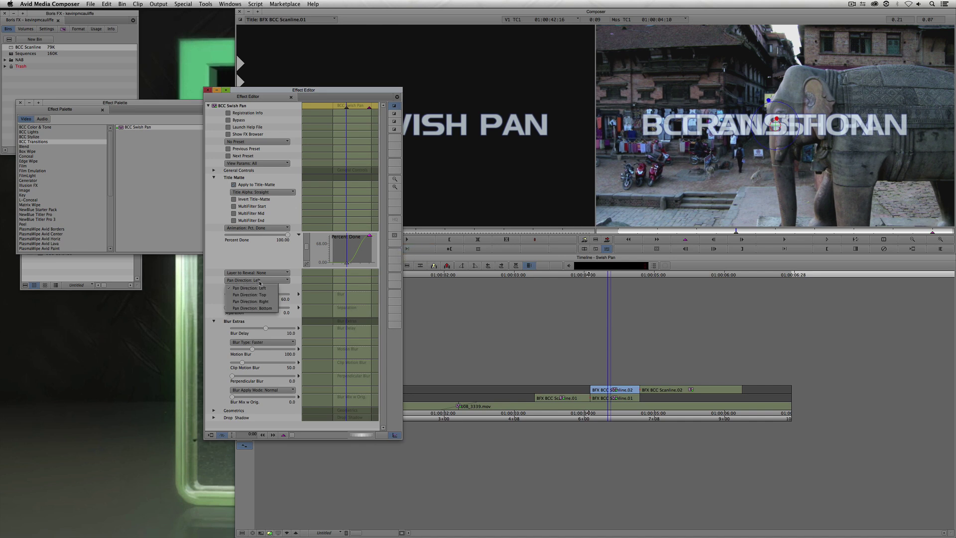
pyautogui.click(258, 301)
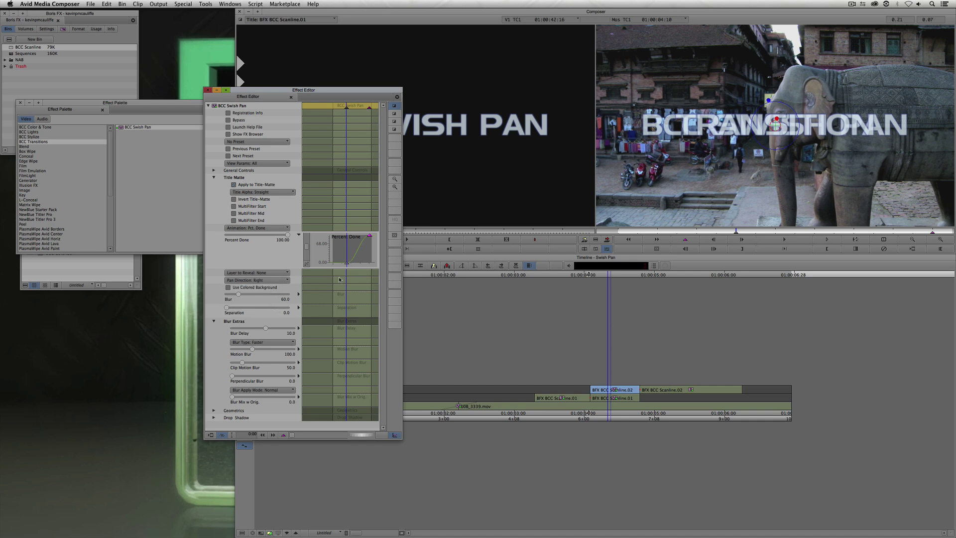
# Reverse the V3 title's Percent Done animation by setting its first keyframe to 100 and its last to 0
pyautogui.click(347, 264)
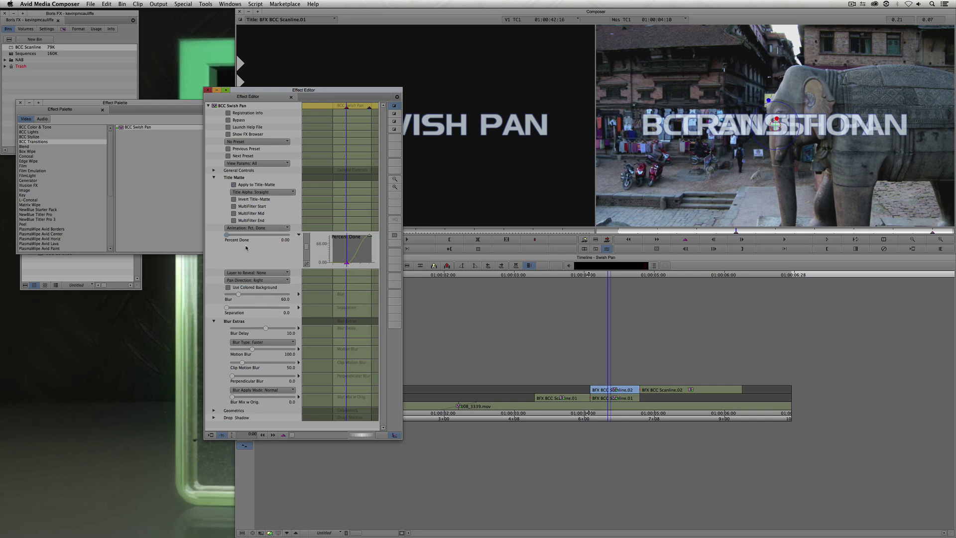
pyautogui.moveTo(227, 238); pyautogui.dragTo(312, 241)
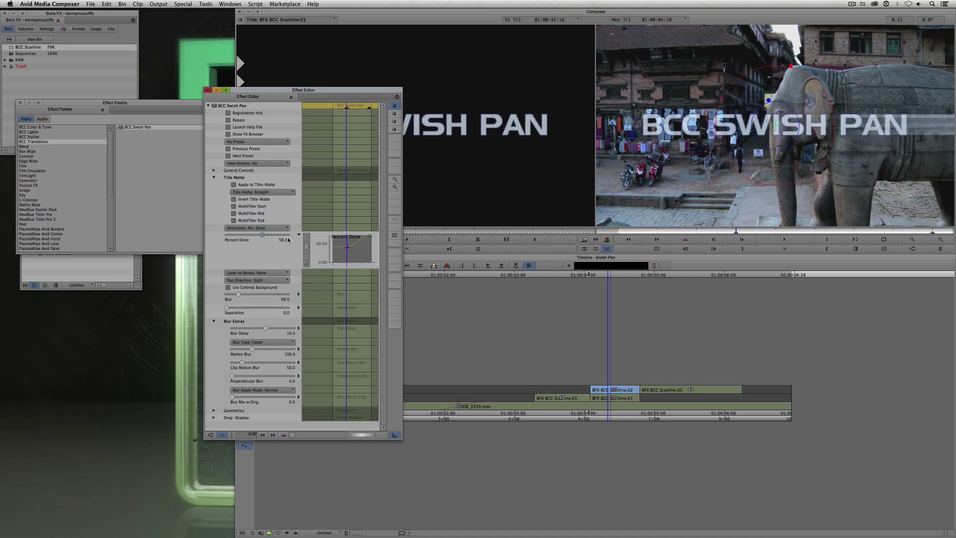
pyautogui.click(371, 238)
pyautogui.moveTo(286, 237); pyautogui.dragTo(209, 242)
pyautogui.click(363, 229)
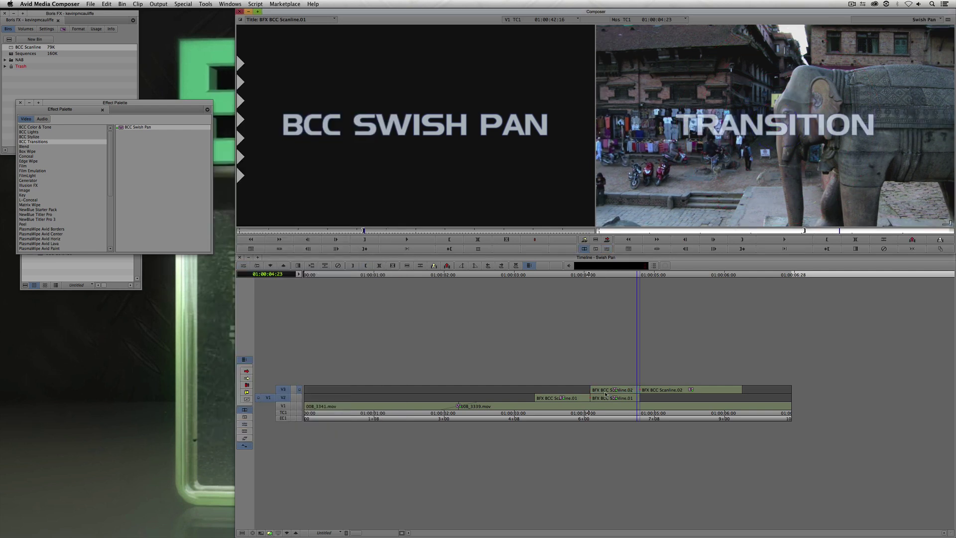
# Play the sequence from 01:00:01:05 through the clip transition and the title swish pan
pyautogui.click(544, 401)
pyautogui.moveTo(544, 402); pyautogui.dragTo(387, 405)
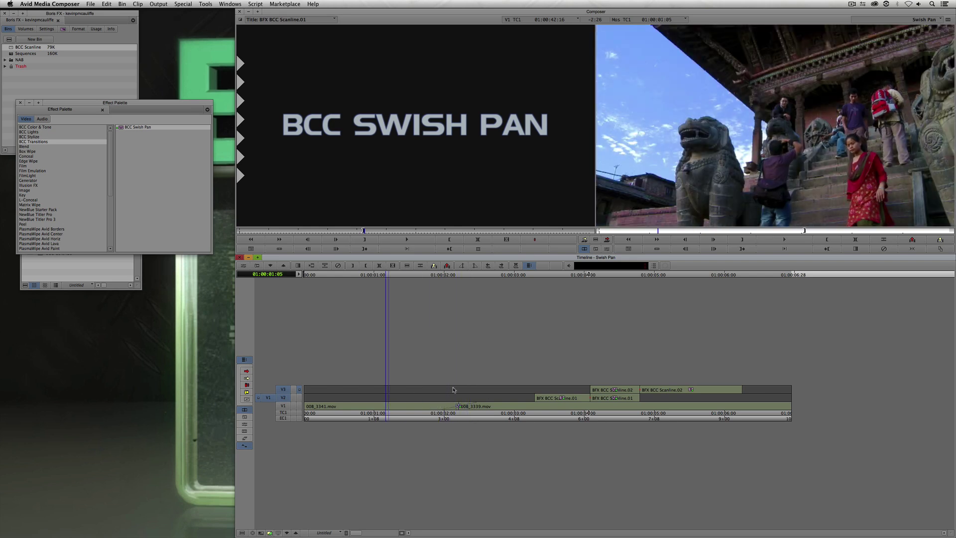
pyautogui.press('space')
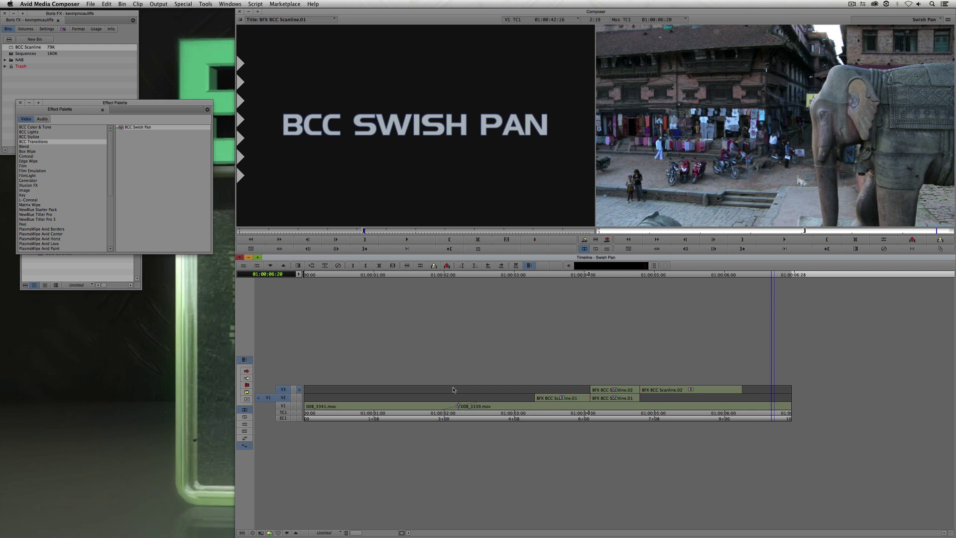
# Open the V3 title's swish pan settings and expand the Geometrics and Drop Shadow parameter groups
pyautogui.click(605, 401)
pyautogui.click(407, 265)
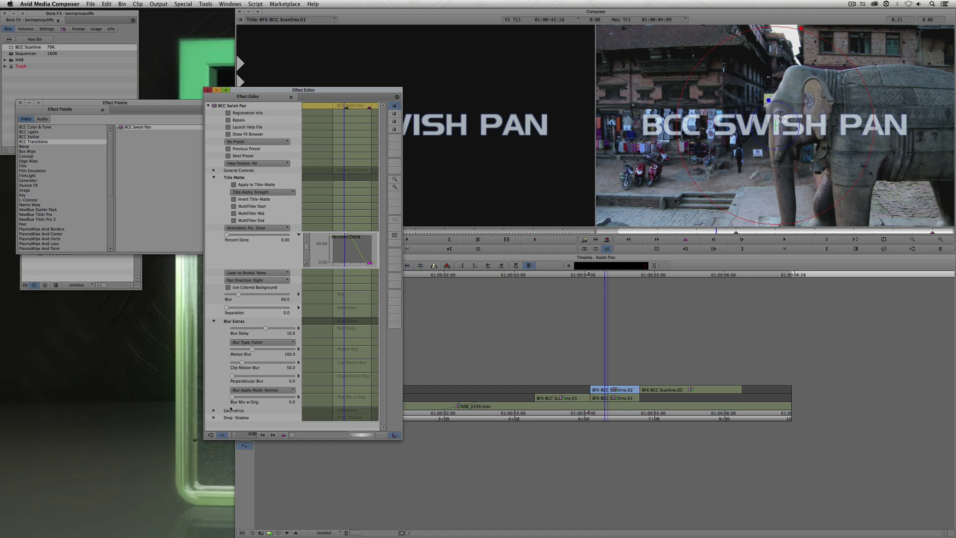
pyautogui.click(213, 410)
pyautogui.scroll(-5, 213, 412)
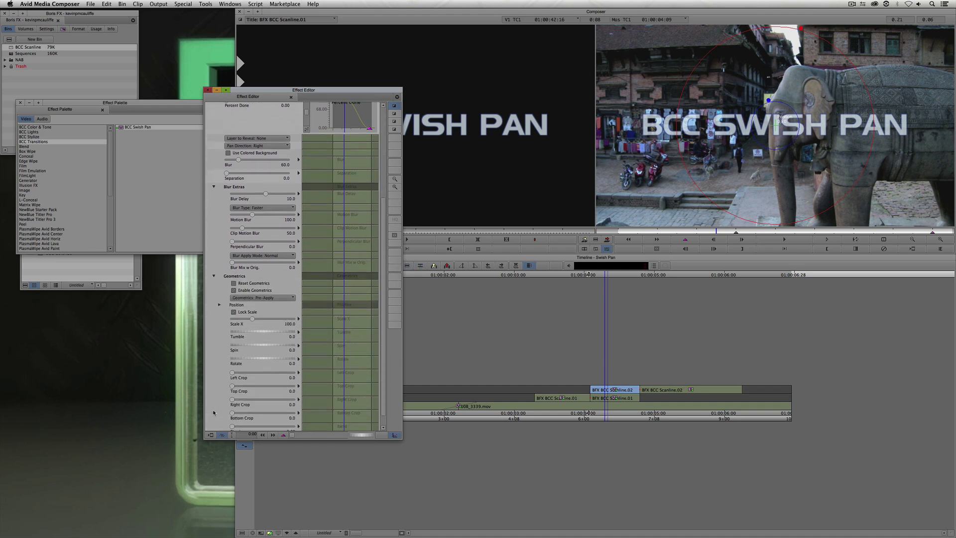
pyautogui.click(213, 427)
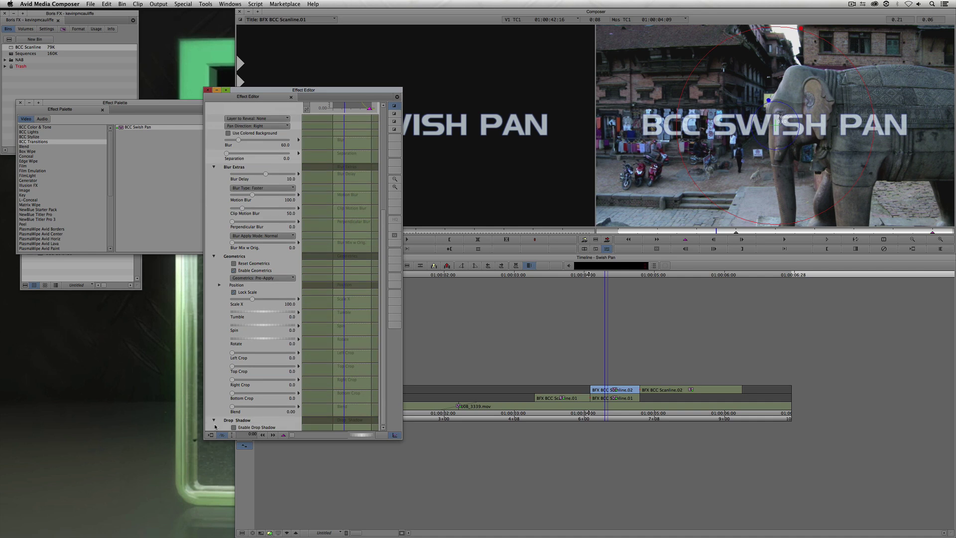